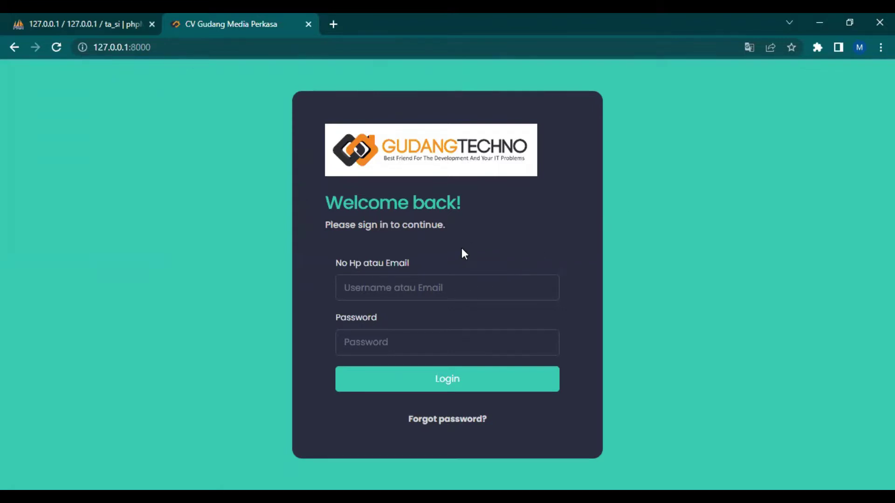
Log in to the GudangTechno admin app with the admin username and password
{"action": "left_click", "coordinate": [466, 280]}
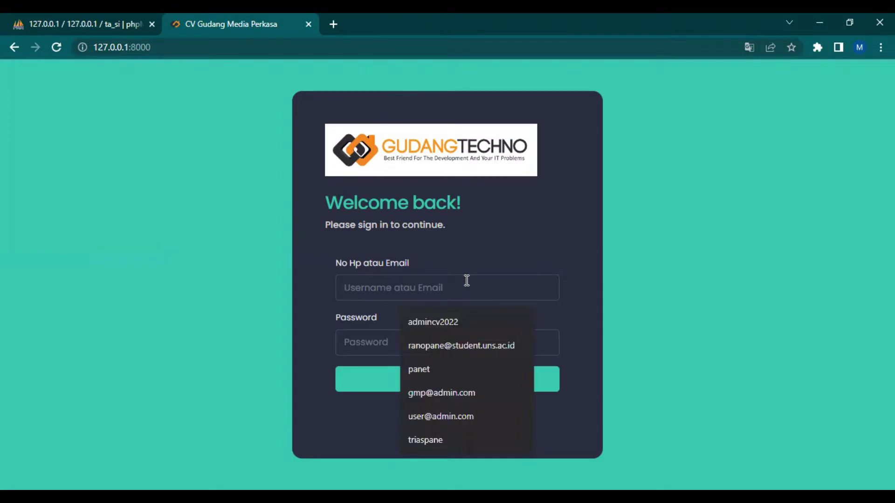
{"action": "type", "text": "admin"}
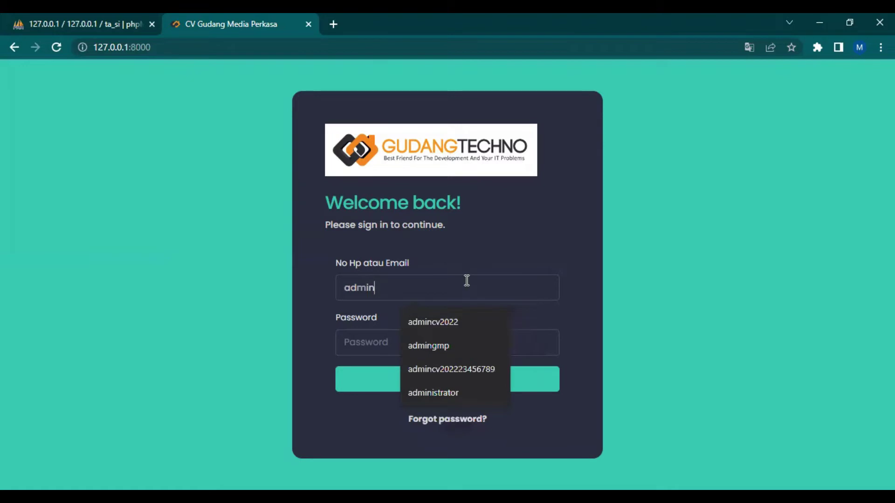
{"action": "type", "text": "gmp2022"}
{"action": "key", "text": "BackSpace"}
{"action": "key", "text": "BackSpace"}
{"action": "key", "text": "BackSpace"}
{"action": "key", "text": "BackSpace"}
{"action": "key", "text": "Tab"}
{"action": "type", "text": "123456782022"}
{"action": "key", "text": "Return"}
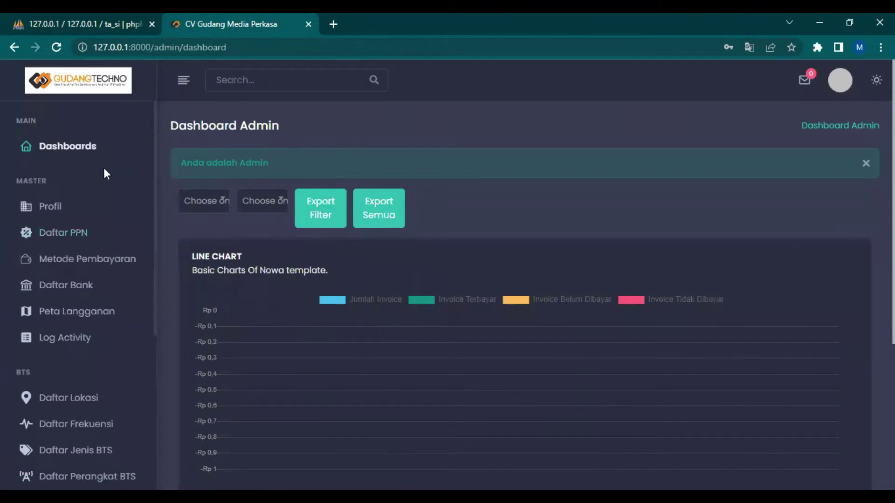
Scroll through the Dashboard Admin page to review its invoice chart
{"action": "scroll", "coordinate": [89, 174], "scroll_direction": "down", "scroll_amount": 1}
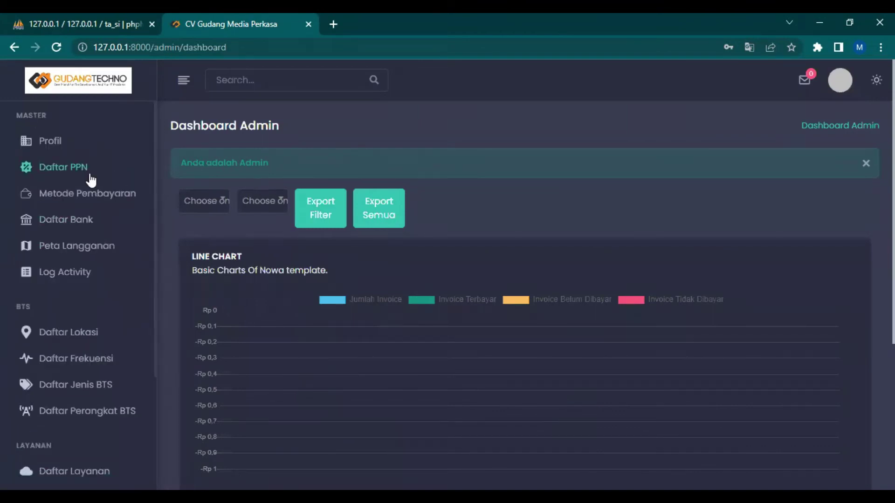
{"action": "scroll", "coordinate": [94, 176], "scroll_direction": "down", "scroll_amount": 1}
{"action": "scroll", "coordinate": [95, 174], "scroll_direction": "up", "scroll_amount": 2}
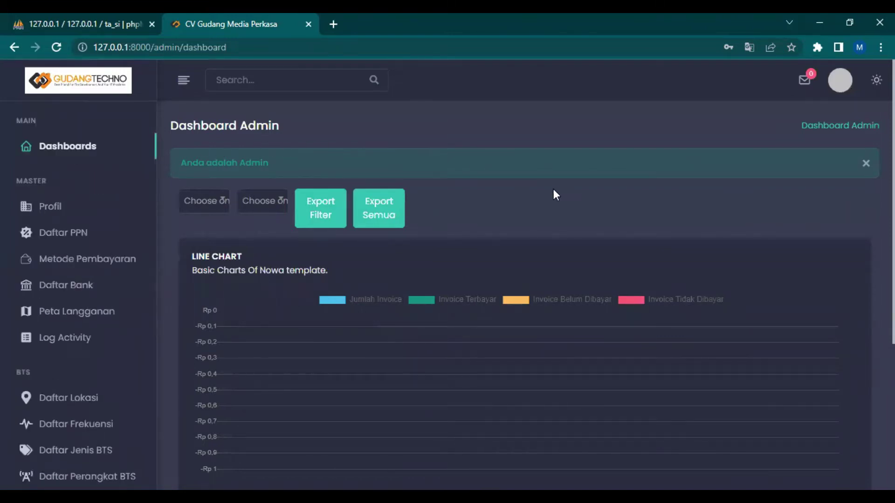
{"action": "scroll", "coordinate": [547, 191], "scroll_direction": "down", "scroll_amount": 3}
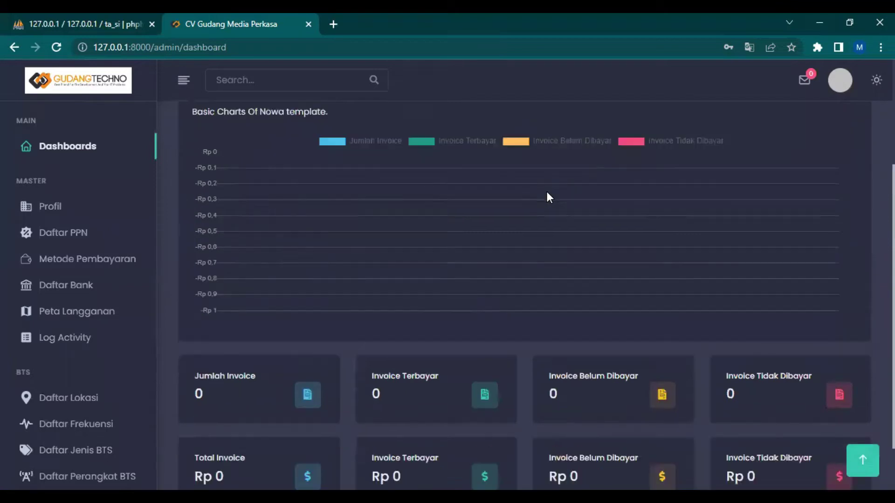
{"action": "scroll", "coordinate": [547, 191], "scroll_direction": "up", "scroll_amount": 3}
{"action": "scroll", "coordinate": [547, 191], "scroll_direction": "down", "scroll_amount": 2}
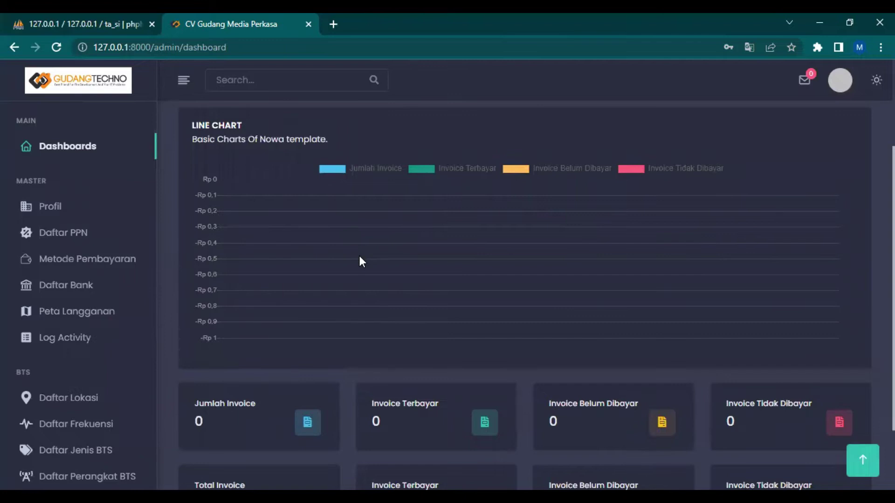
{"action": "scroll", "coordinate": [361, 257], "scroll_direction": "up", "scroll_amount": 3}
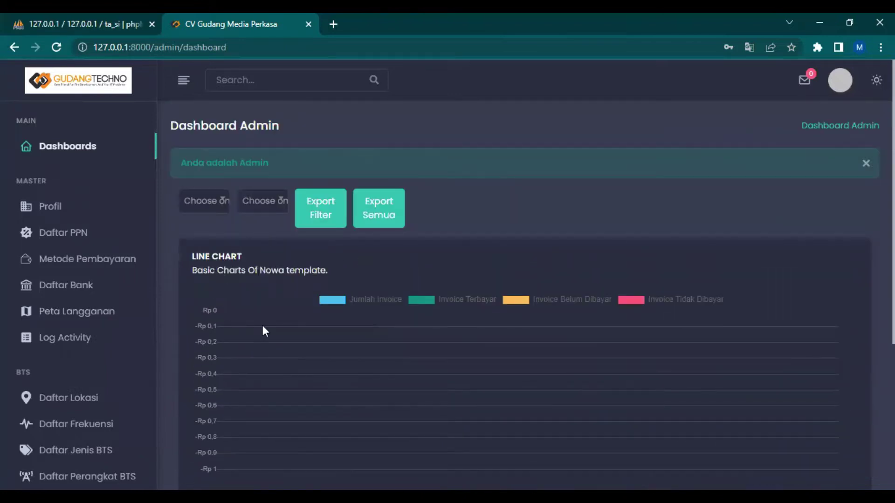
Dismiss the 'Anda adalah Admin' notice and go to the company Profil page
{"action": "scroll", "coordinate": [396, 343], "scroll_direction": "down", "scroll_amount": 5}
{"action": "scroll", "coordinate": [395, 343], "scroll_direction": "up", "scroll_amount": 4}
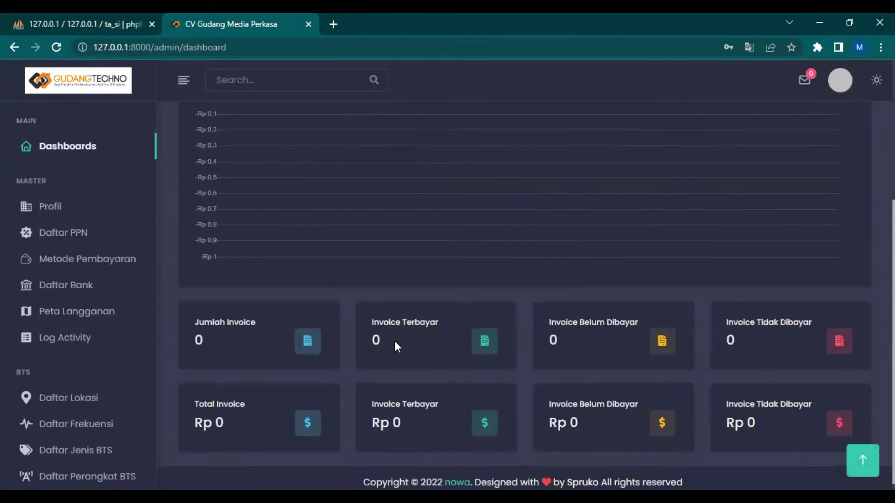
{"action": "scroll", "coordinate": [395, 345], "scroll_direction": "up", "scroll_amount": 1}
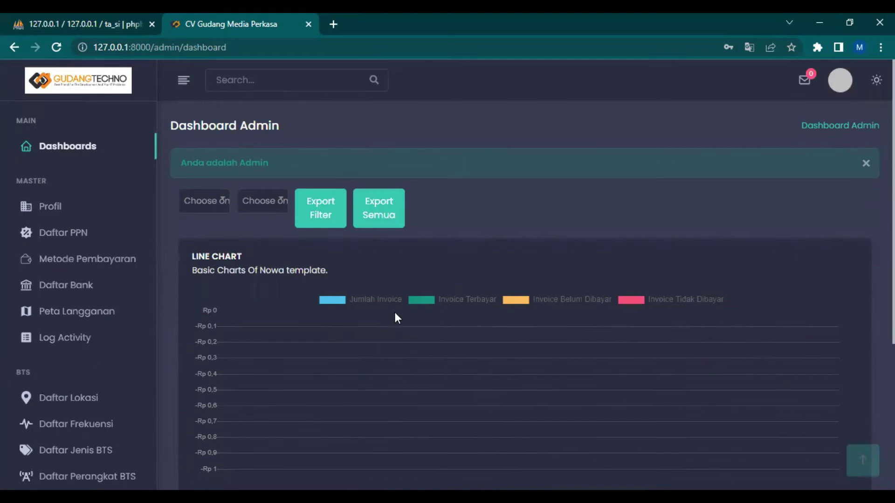
{"action": "left_click", "coordinate": [866, 164]}
{"action": "scroll", "coordinate": [441, 277], "scroll_direction": "down", "scroll_amount": 4}
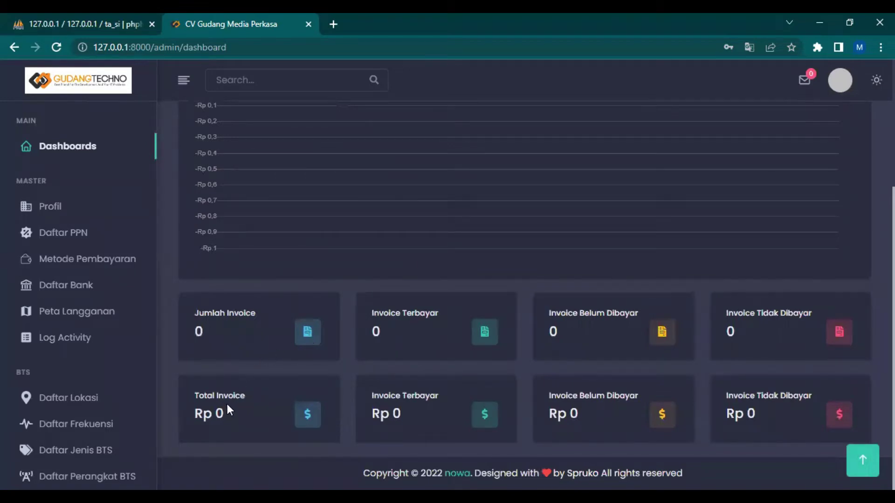
{"action": "left_click", "coordinate": [74, 206]}
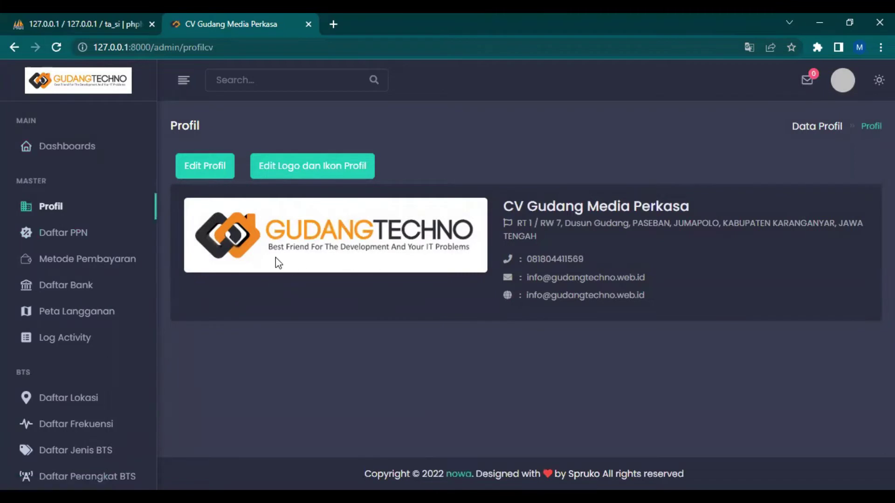
Look over the Edit Profil form without saving and return to the Profil page
{"action": "left_click", "coordinate": [202, 165]}
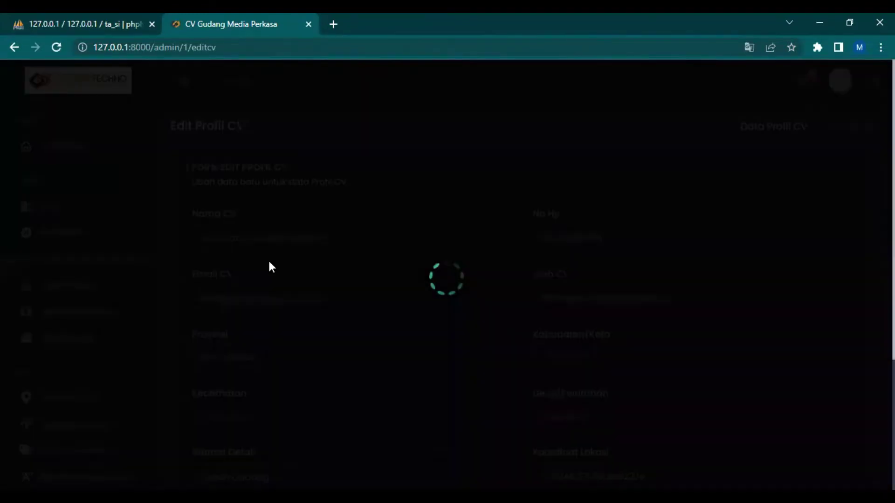
{"action": "scroll", "coordinate": [484, 275], "scroll_direction": "down", "scroll_amount": 4}
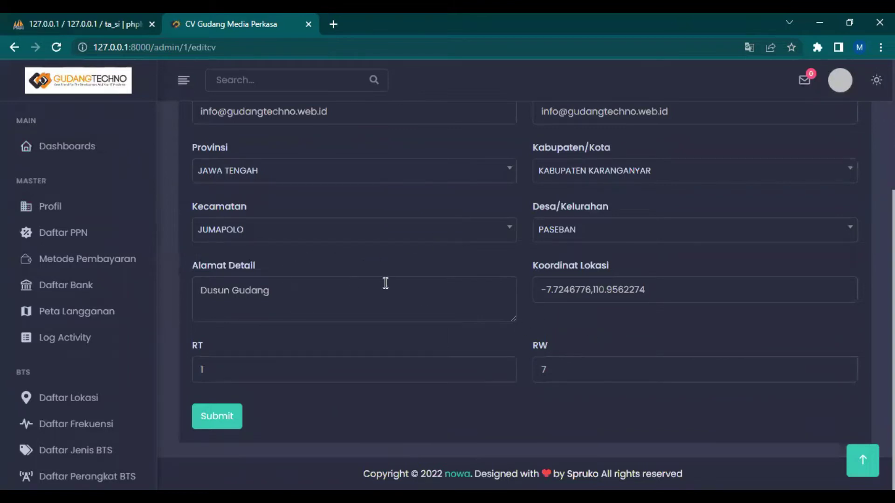
{"action": "scroll", "coordinate": [385, 282], "scroll_direction": "up", "scroll_amount": 4}
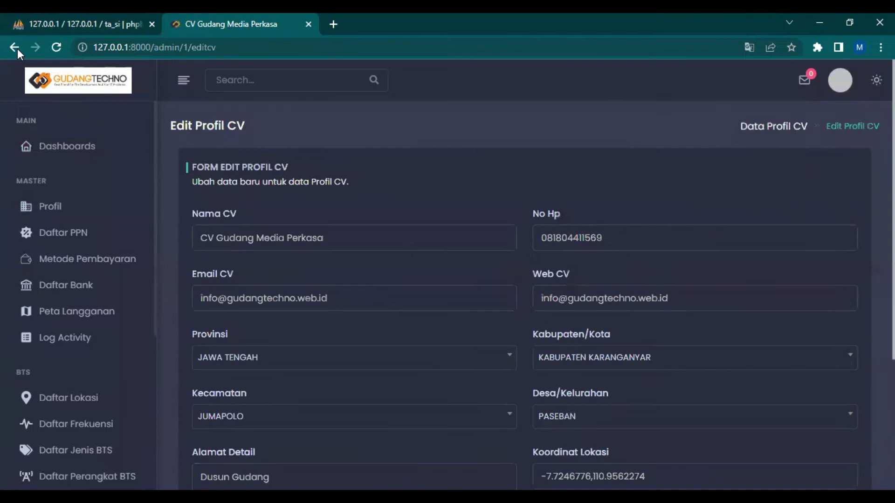
{"action": "left_click", "coordinate": [15, 48]}
View the current logo and Ikon images without changes, then go to Daftar PPN
{"action": "left_click", "coordinate": [309, 167]}
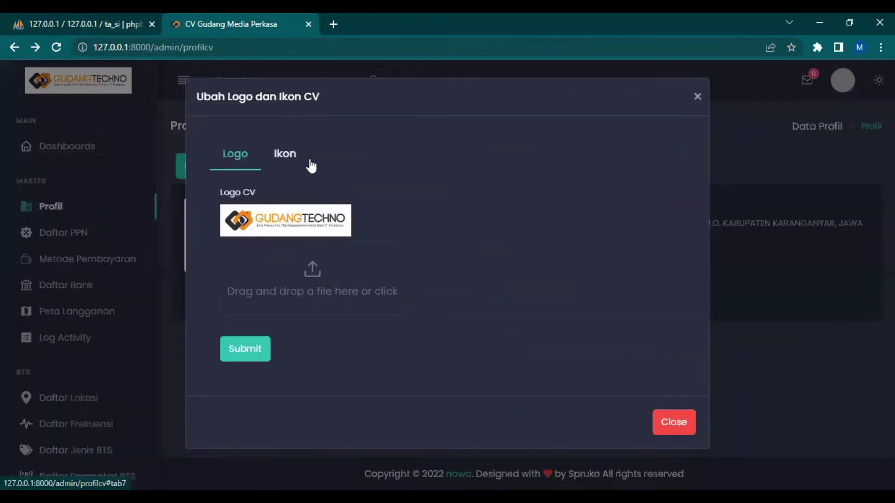
{"action": "left_click", "coordinate": [286, 155]}
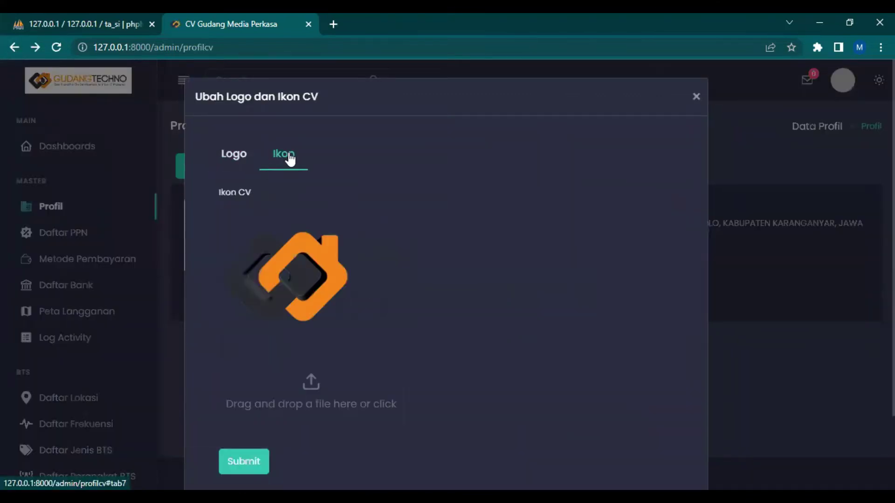
{"action": "scroll", "coordinate": [438, 253], "scroll_direction": "down", "scroll_amount": 1}
{"action": "scroll", "coordinate": [439, 255], "scroll_direction": "up", "scroll_amount": 1}
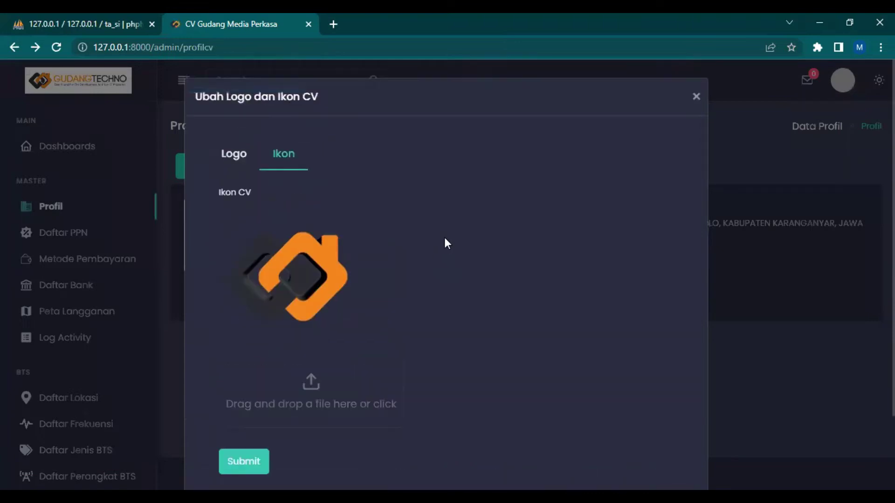
{"action": "left_click", "coordinate": [690, 98]}
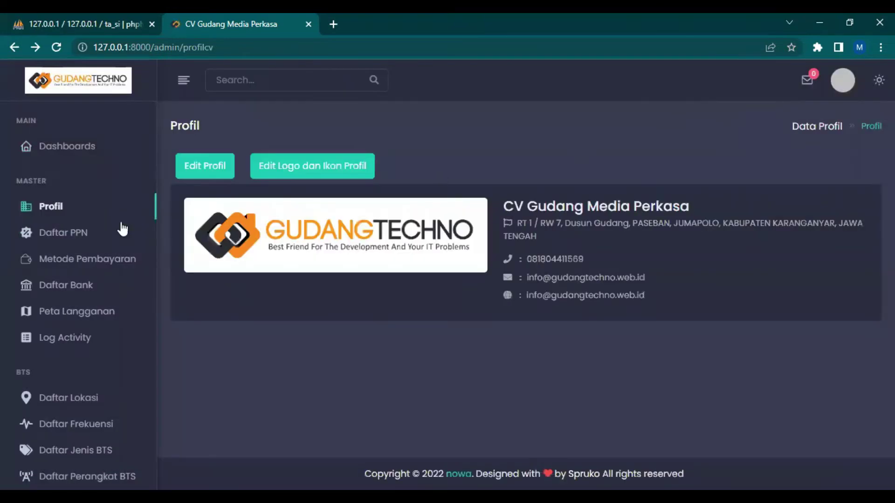
{"action": "left_click", "coordinate": [73, 229]}
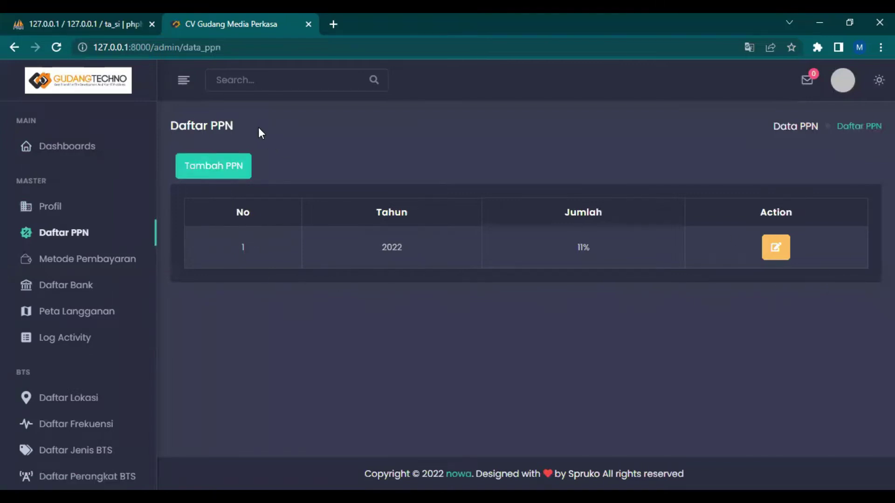
Create a PPN entry with Tahun 2023 and Jumlah PPN 13
{"action": "left_click", "coordinate": [233, 169]}
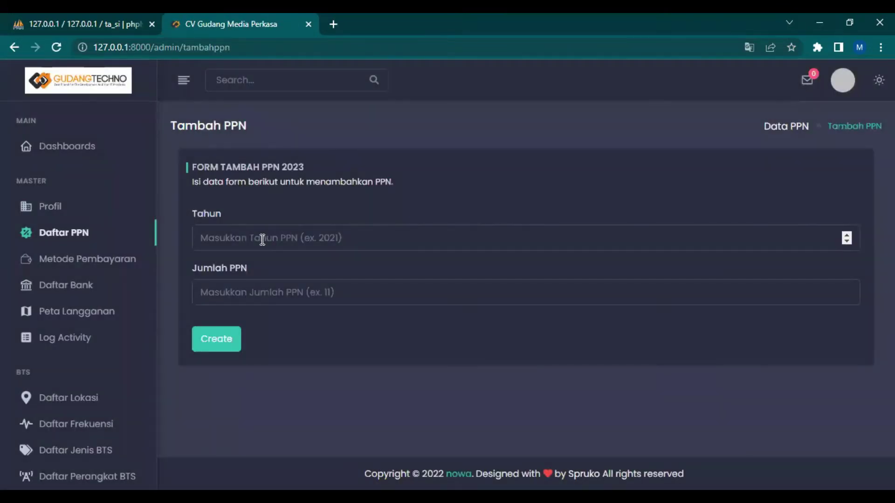
{"action": "left_click", "coordinate": [262, 240]}
{"action": "type", "text": "2023"}
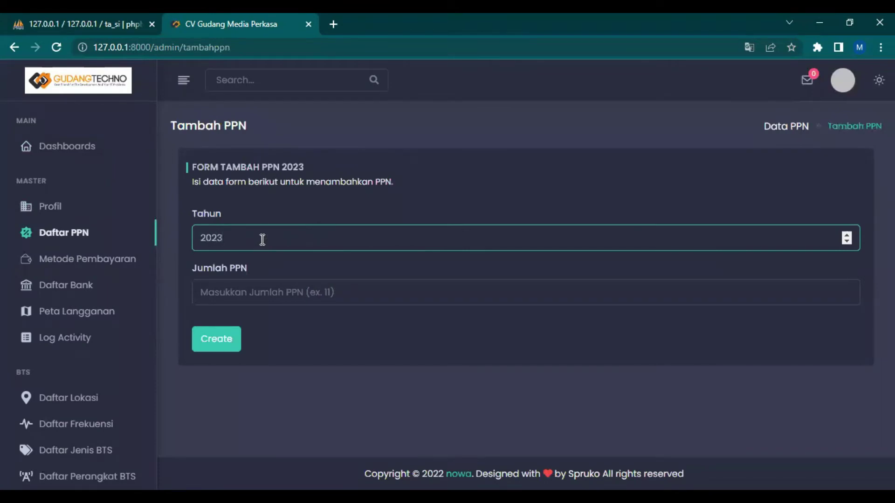
{"action": "key", "text": "Tab"}
{"action": "type", "text": "13"}
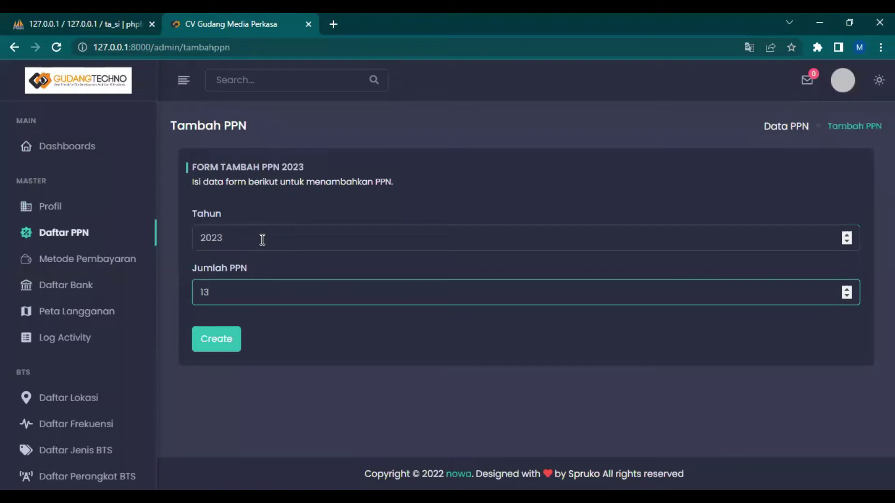
{"action": "left_click", "coordinate": [226, 344]}
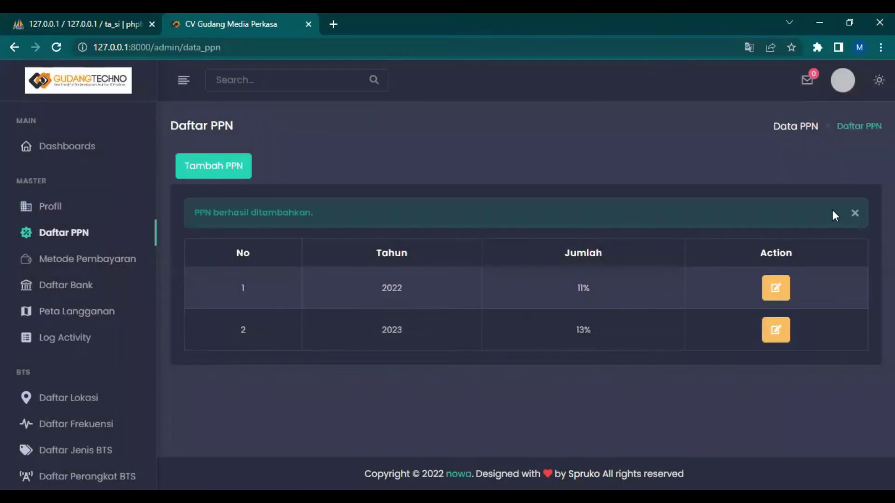
{"action": "left_click", "coordinate": [855, 213]}
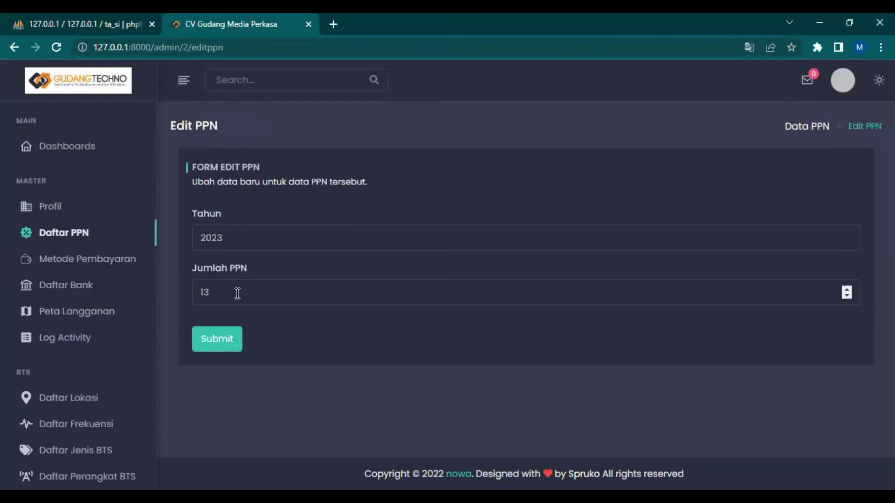
Change the 2023 PPN rate from 13 to 14 and submit it
{"action": "left_click", "coordinate": [237, 293]}
{"action": "key", "text": "BackSpace"}
{"action": "type", "text": "4"}
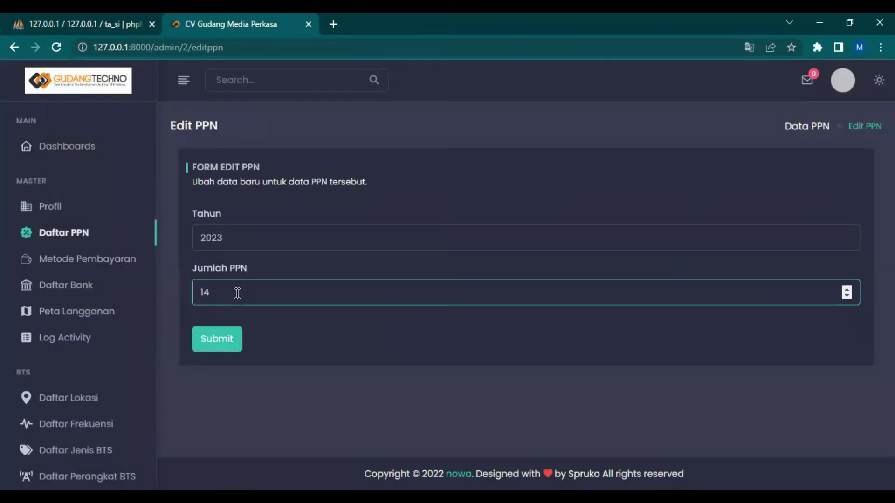
{"action": "left_click", "coordinate": [236, 340]}
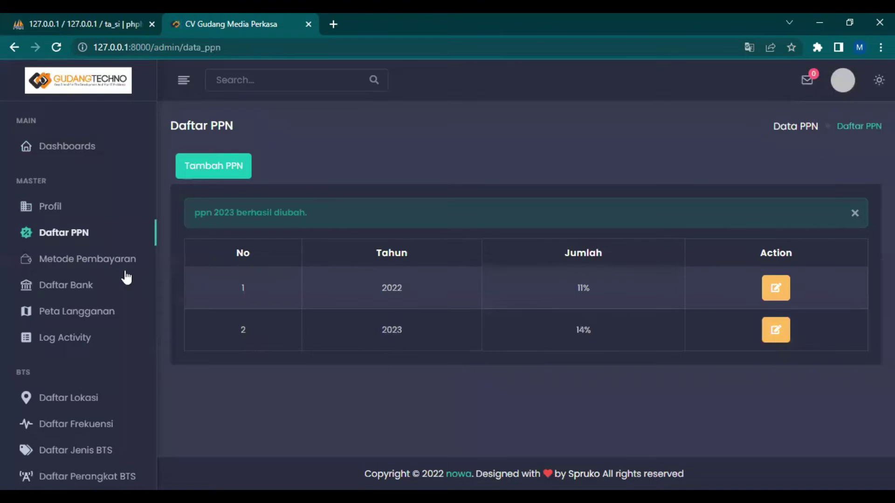
{"action": "left_click", "coordinate": [77, 257]}
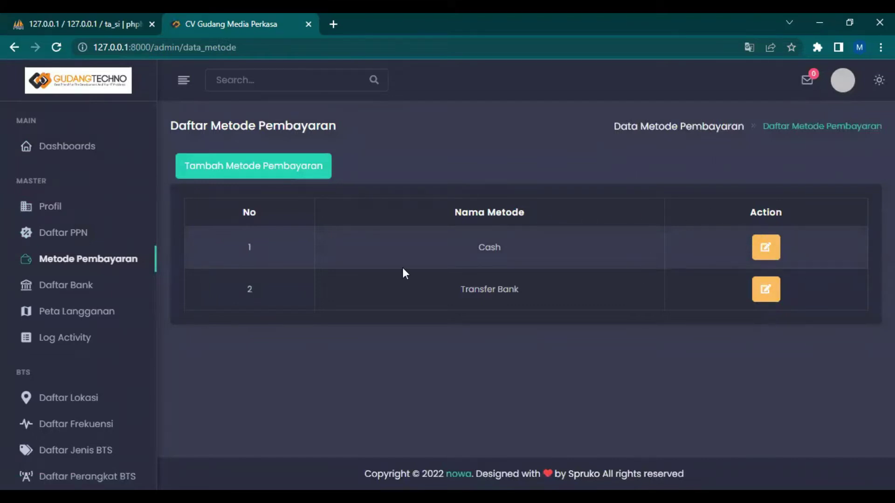
Check the Daftar Bank accounts list, then move on to the BTS locations list
{"action": "left_click", "coordinate": [70, 291]}
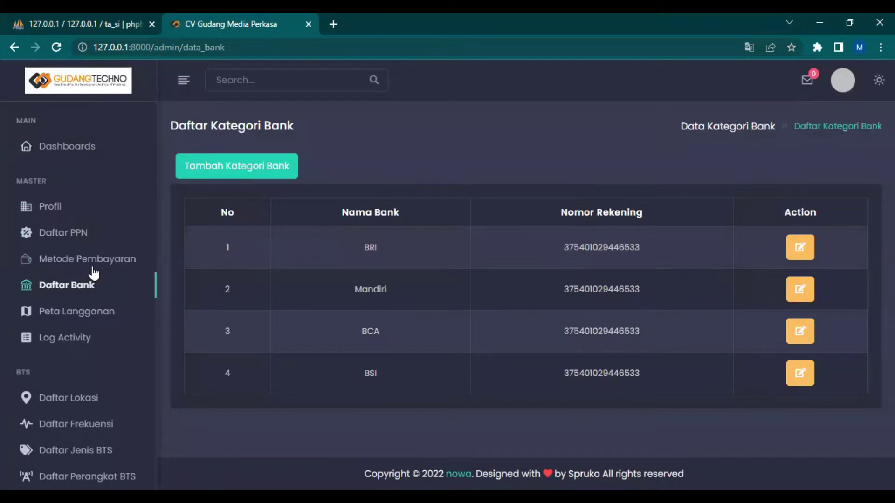
{"action": "scroll", "coordinate": [79, 275], "scroll_direction": "down", "scroll_amount": 3}
{"action": "left_click", "coordinate": [79, 266]}
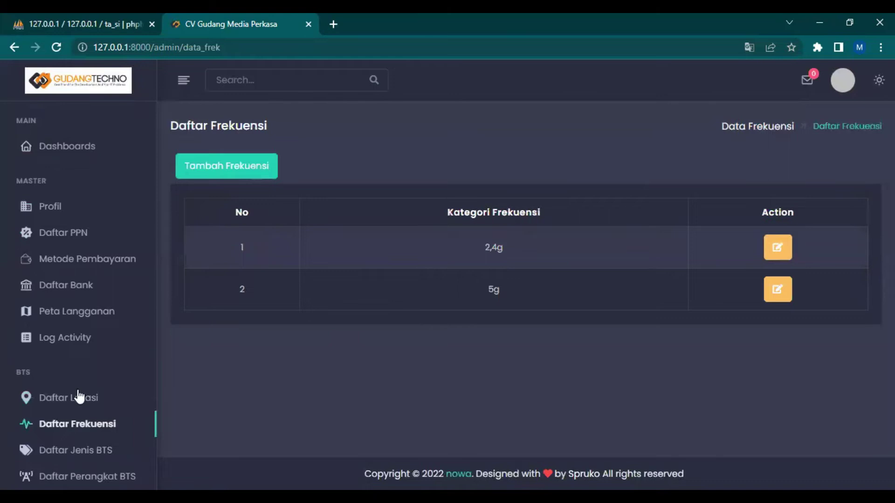
Go from the BTS types list to Daftar Perangkat BTS, showing Perangkat Jumapolo 1 Barat on 2,4g
{"action": "scroll", "coordinate": [78, 326], "scroll_direction": "down", "scroll_amount": 3}
{"action": "left_click", "coordinate": [81, 318]}
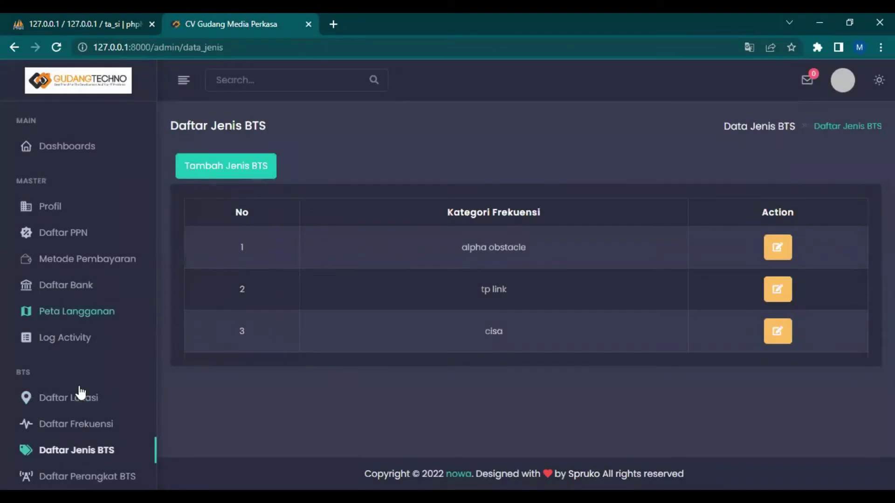
{"action": "scroll", "coordinate": [78, 396], "scroll_direction": "down", "scroll_amount": 1}
{"action": "scroll", "coordinate": [77, 352], "scroll_direction": "down", "scroll_amount": 1}
{"action": "left_click", "coordinate": [77, 352]}
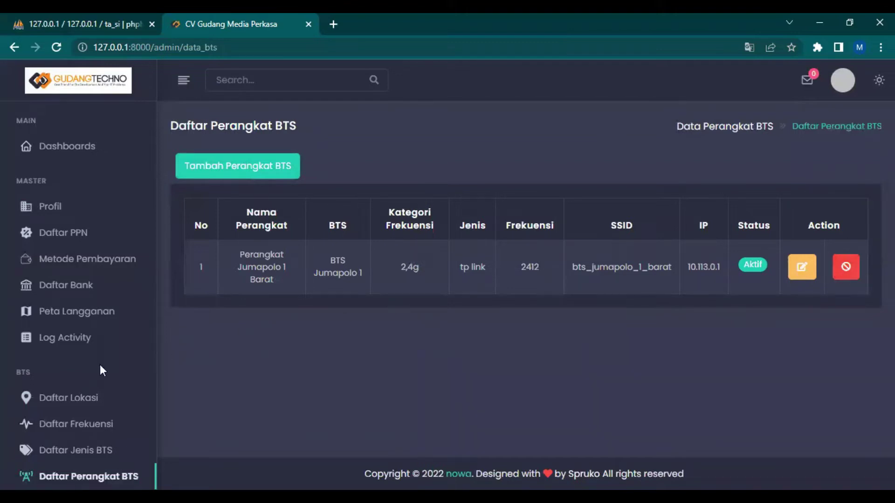
{"action": "scroll", "coordinate": [99, 371], "scroll_direction": "down", "scroll_amount": 4}
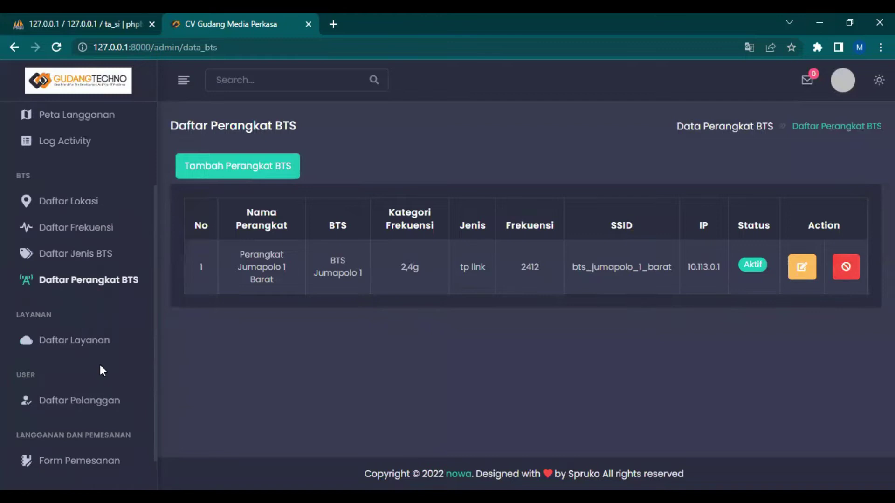
{"action": "left_click", "coordinate": [81, 341]}
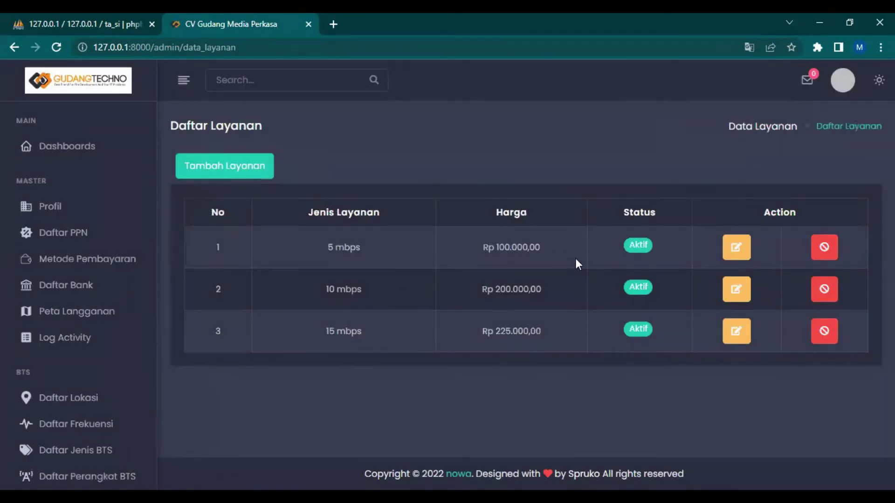
Review the Daftar Layanan packages, then open Daftar Pelanggan under USER
{"action": "scroll", "coordinate": [84, 360], "scroll_direction": "down", "scroll_amount": 4}
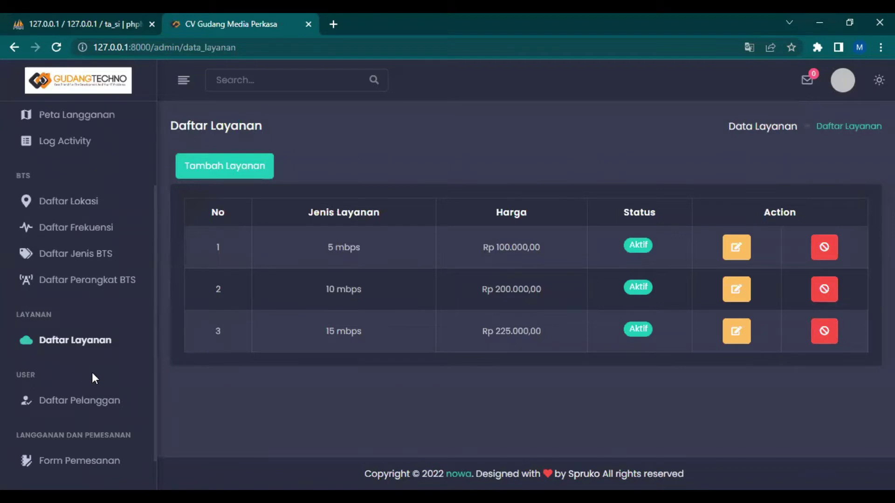
{"action": "scroll", "coordinate": [91, 375], "scroll_direction": "down", "scroll_amount": 1}
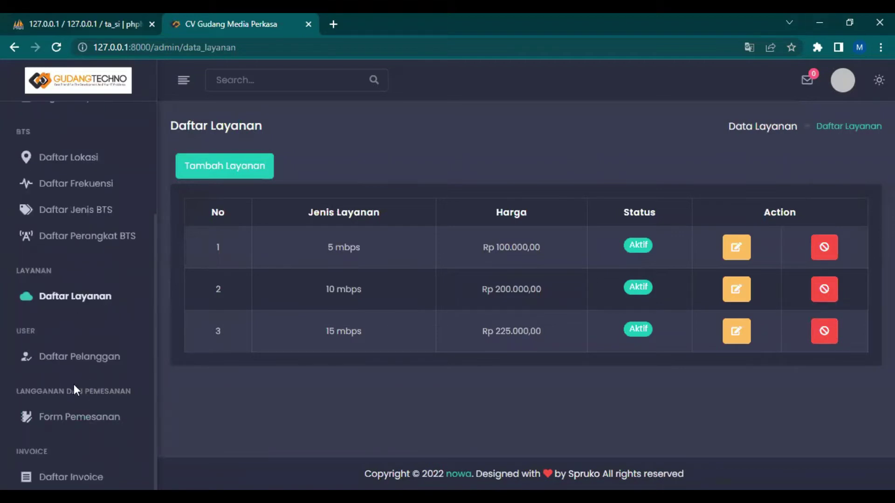
{"action": "left_click", "coordinate": [131, 355]}
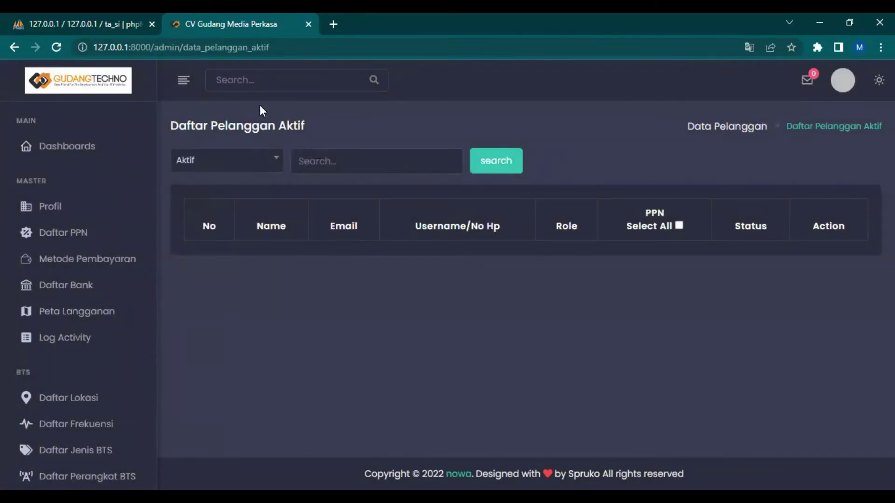
Filter the customer list to On Progress status
{"action": "left_click", "coordinate": [222, 162]}
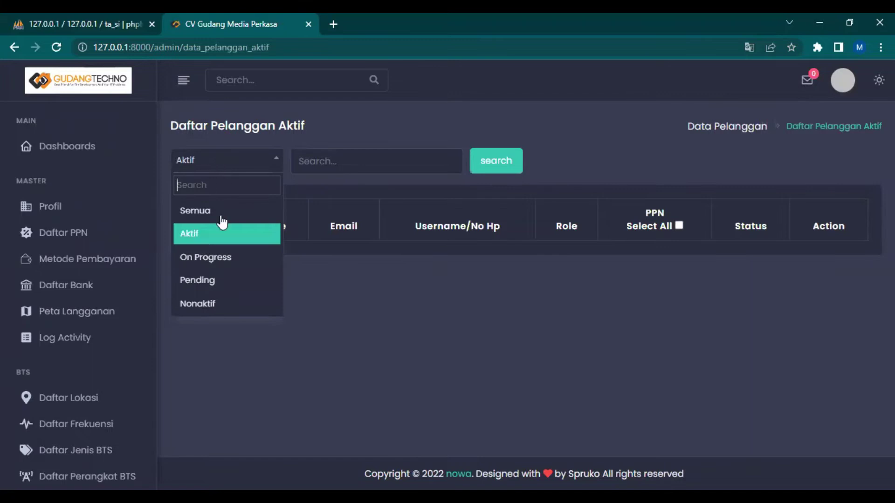
{"action": "left_click", "coordinate": [216, 259]}
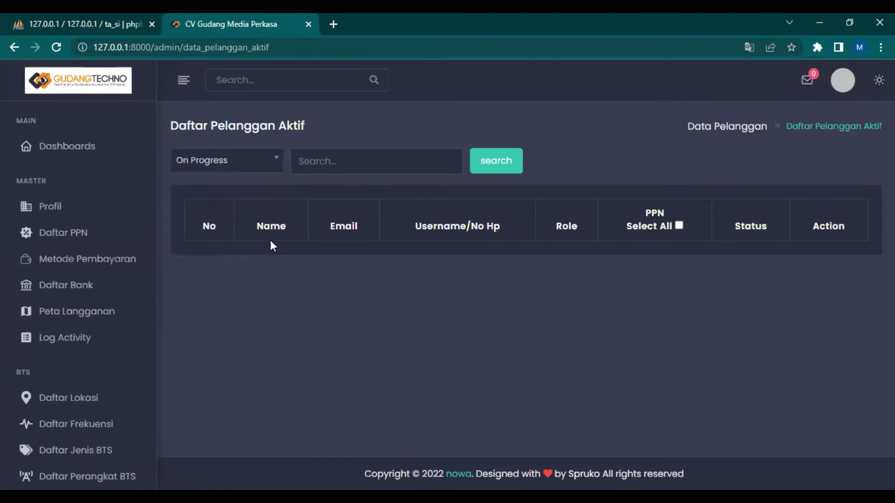
{"action": "left_click", "coordinate": [495, 167]}
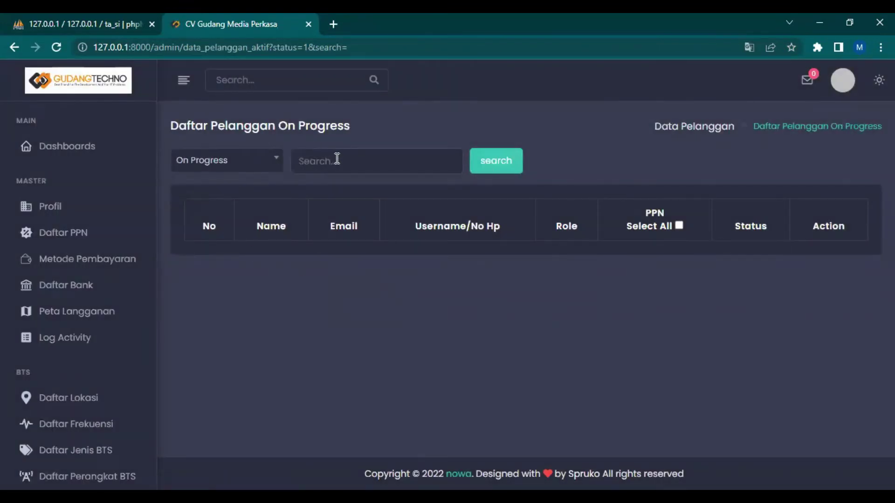
Close the customer search box suggestions, leaving the On Progress list empty
{"action": "left_click", "coordinate": [337, 159]}
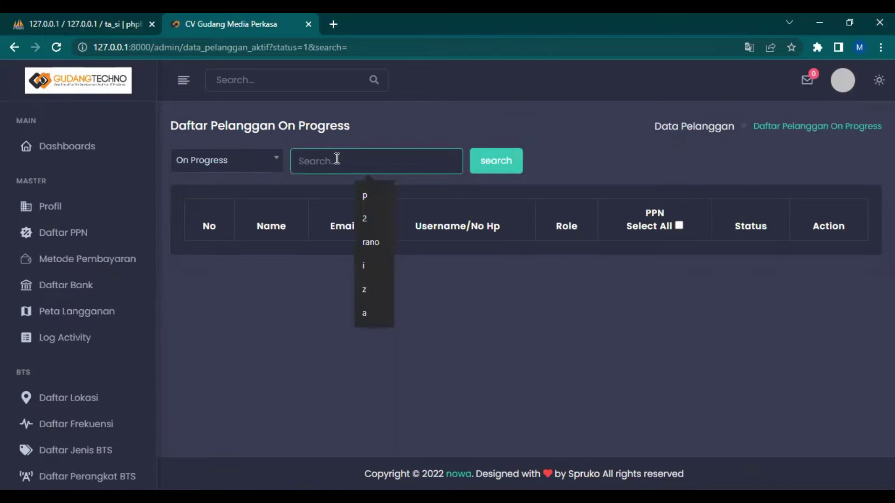
{"action": "left_click", "coordinate": [288, 249]}
{"action": "left_click", "coordinate": [335, 156]}
{"action": "left_click", "coordinate": [271, 233]}
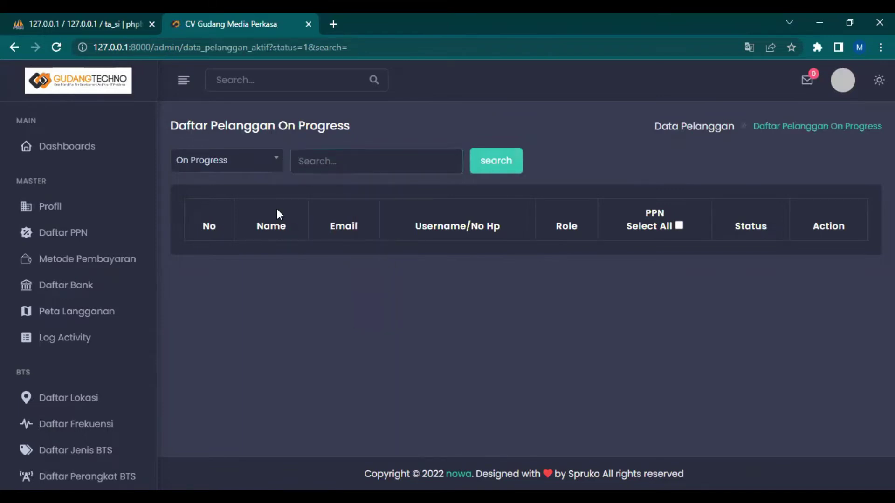
{"action": "scroll", "coordinate": [70, 415], "scroll_direction": "down", "scroll_amount": 5}
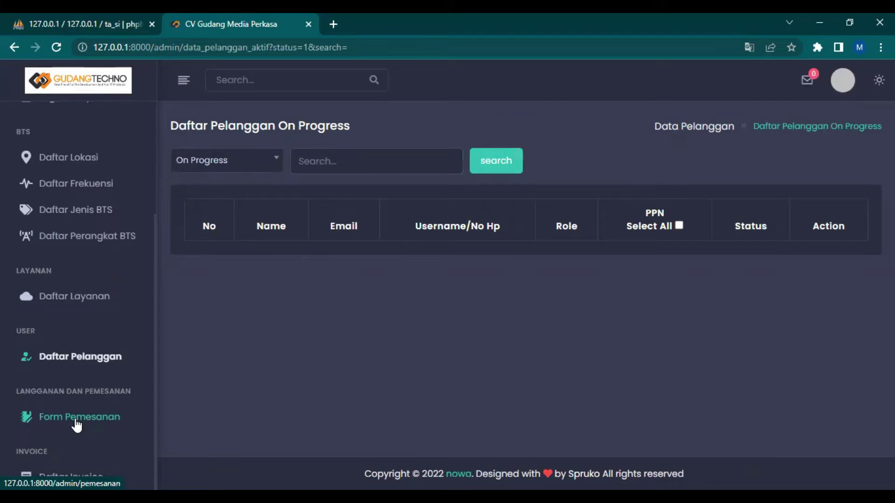
Compare the Pelanggan On Progress and Pelanggan Baru order forms, ending on Pelanggan Baru
{"action": "left_click", "coordinate": [75, 418]}
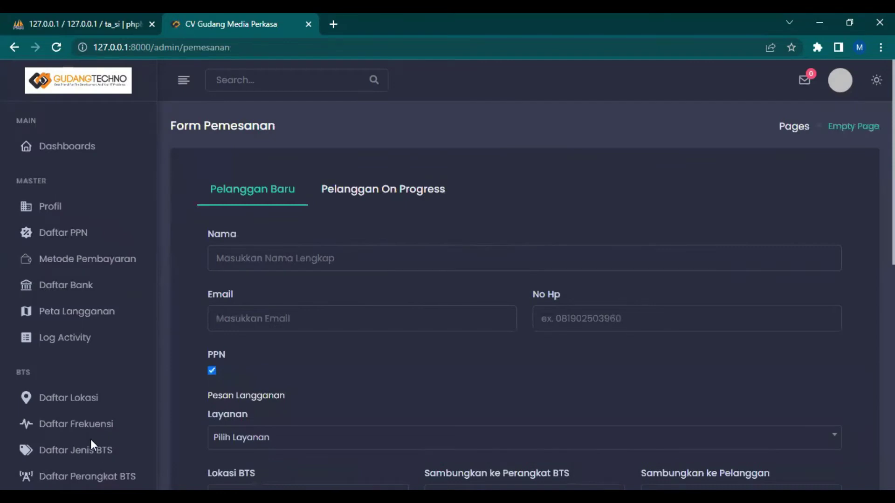
{"action": "scroll", "coordinate": [90, 439], "scroll_direction": "down", "scroll_amount": 4}
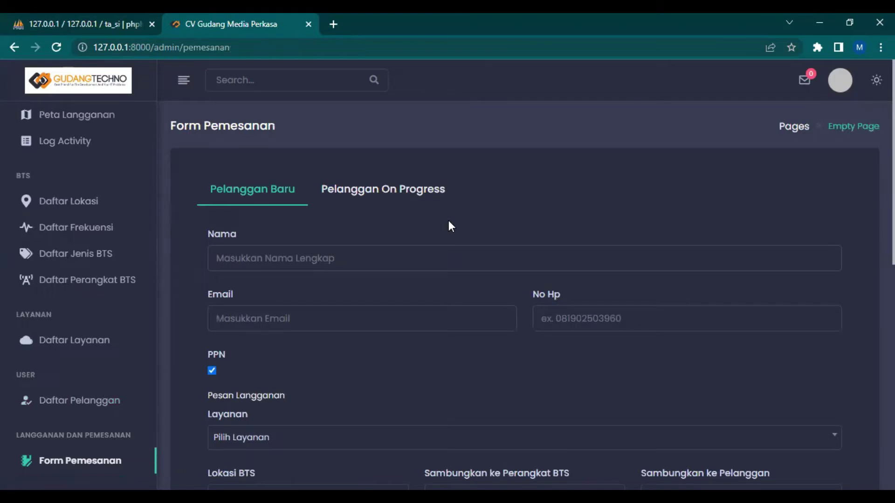
{"action": "scroll", "coordinate": [449, 221], "scroll_direction": "down", "scroll_amount": 7}
{"action": "scroll", "coordinate": [449, 221], "scroll_direction": "up", "scroll_amount": 7}
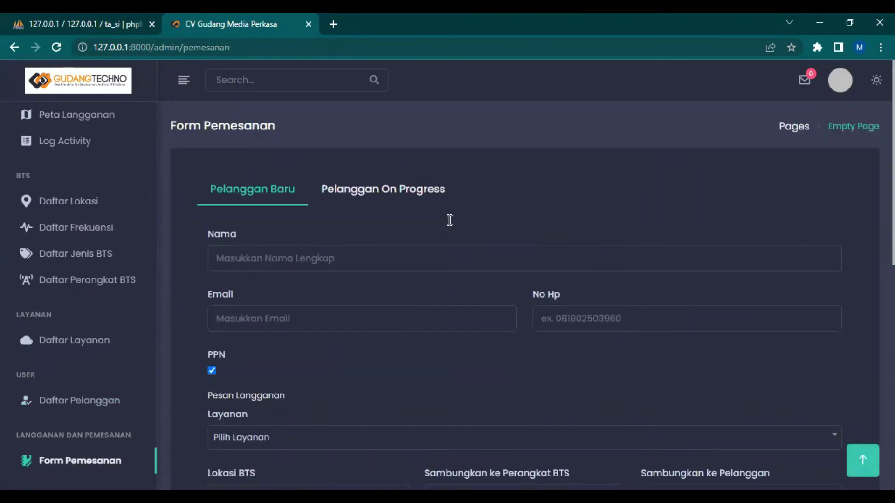
{"action": "left_click", "coordinate": [348, 193]}
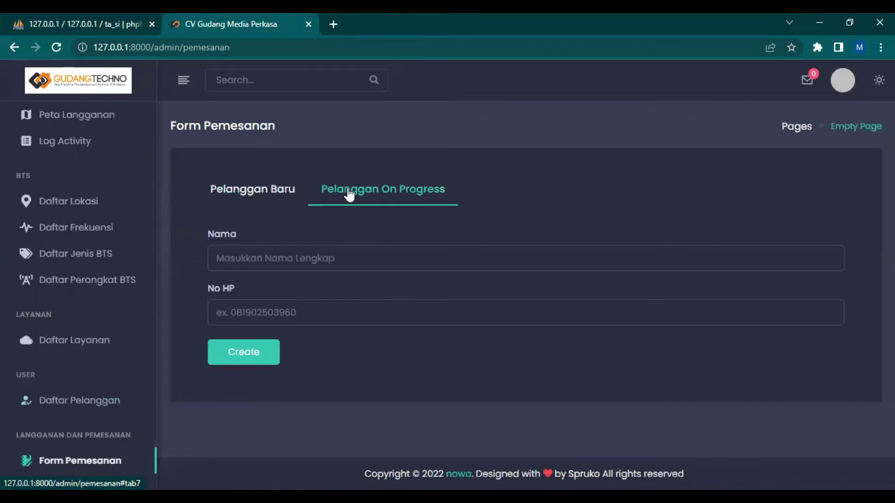
{"action": "left_click", "coordinate": [252, 204]}
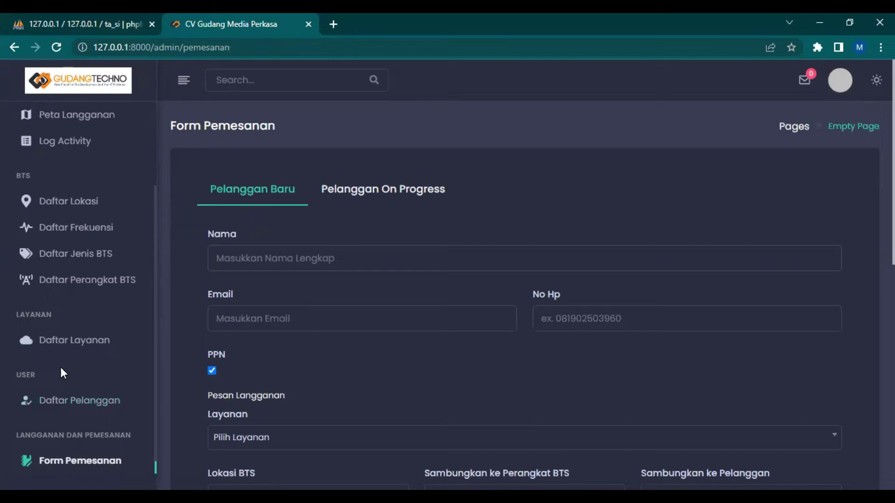
{"action": "scroll", "coordinate": [105, 403], "scroll_direction": "down", "scroll_amount": 1}
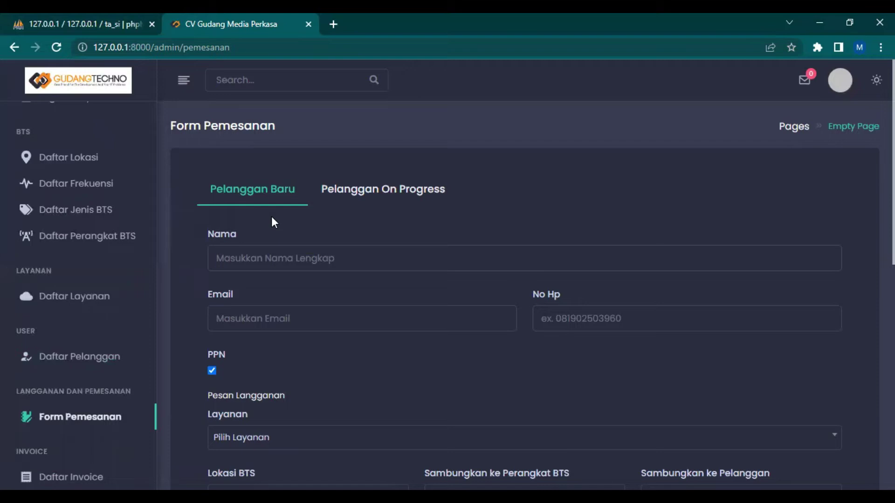
{"action": "left_click", "coordinate": [347, 187]}
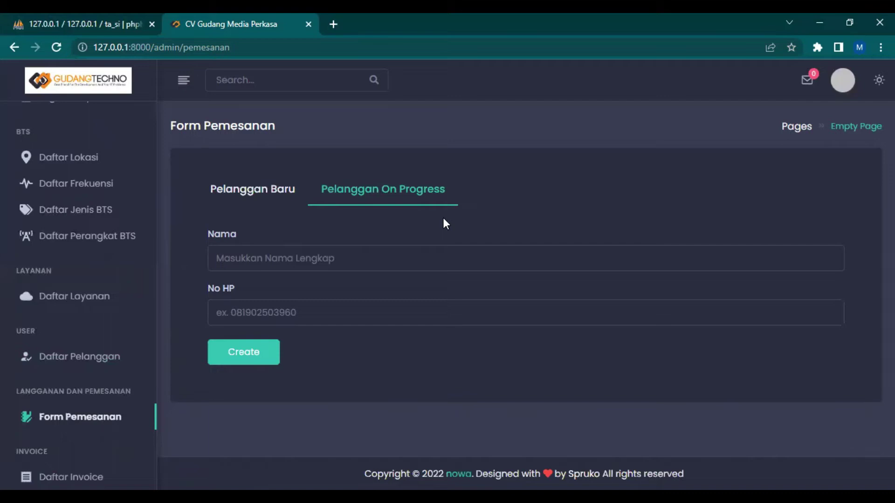
{"action": "left_click", "coordinate": [262, 201]}
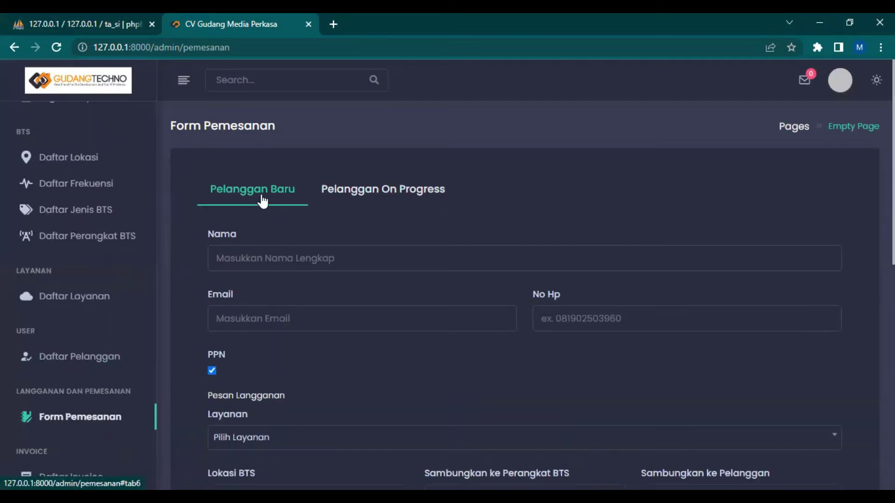
Enter the customer's name, choose the suggested e-mail address, and fill in the phone number
{"action": "left_click", "coordinate": [271, 258]}
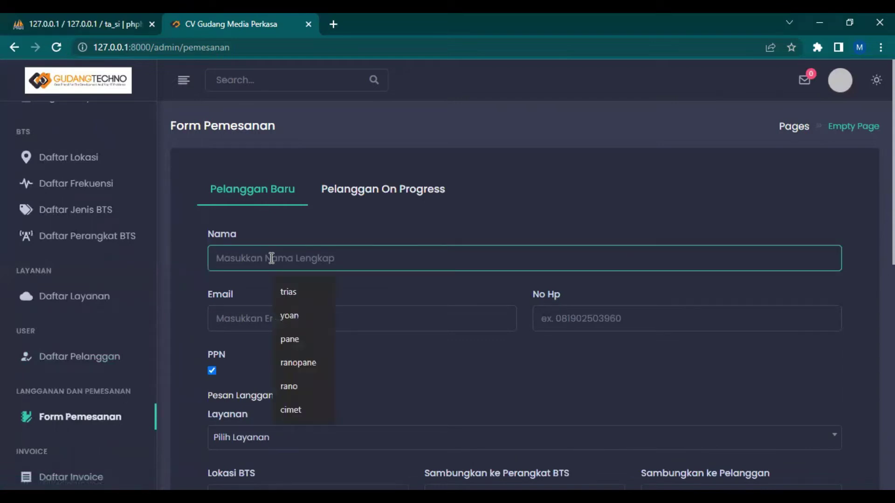
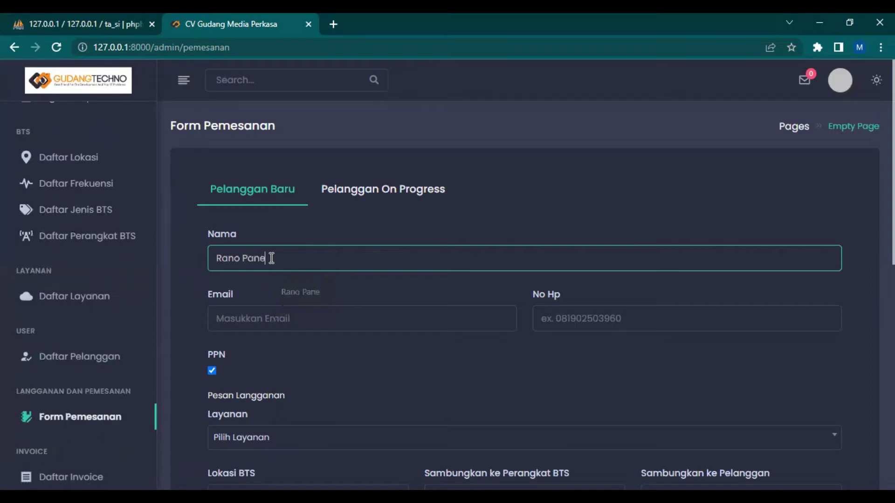
{"action": "key", "text": "Tab"}
{"action": "type", "text": "rano"}
{"action": "key", "text": "Down"}
{"action": "key", "text": "Down"}
{"action": "key", "text": "Return"}
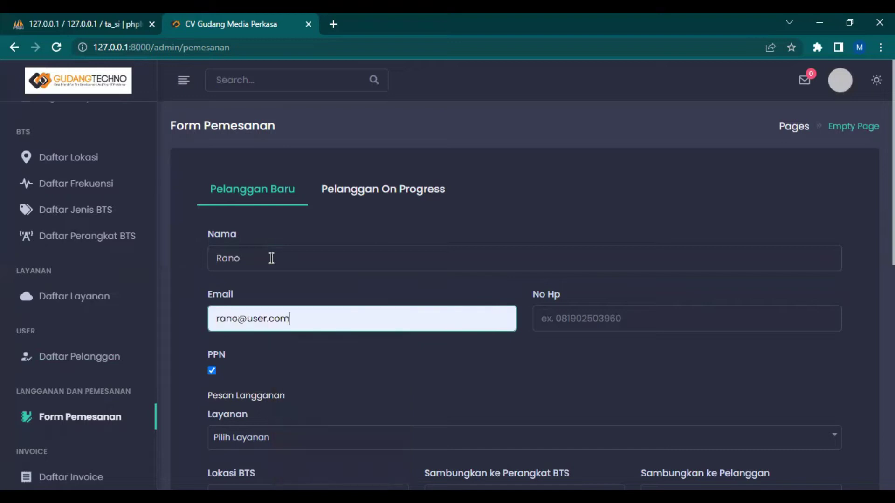
{"action": "key", "text": "Tab"}
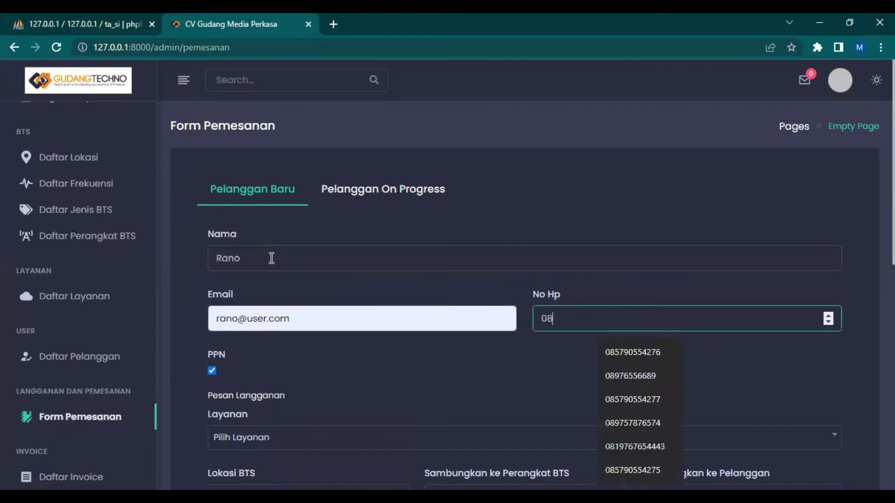
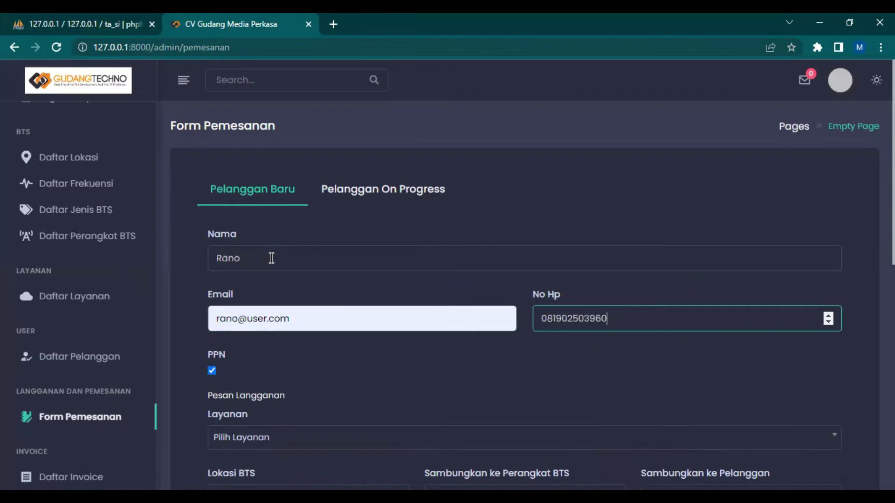
{"action": "left_click", "coordinate": [276, 275]}
Choose the 10 mbps package, BTS Jumapolo 1 location and device Perangkat Jumapolo 1 Barat
{"action": "scroll", "coordinate": [286, 175], "scroll_direction": "down", "scroll_amount": 5}
{"action": "left_click", "coordinate": [285, 174]}
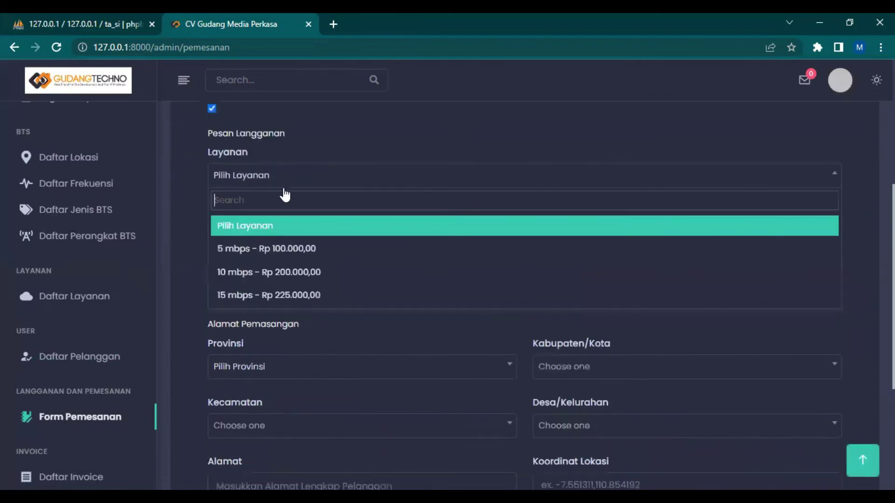
{"action": "left_click", "coordinate": [283, 271]}
{"action": "left_click", "coordinate": [279, 242]}
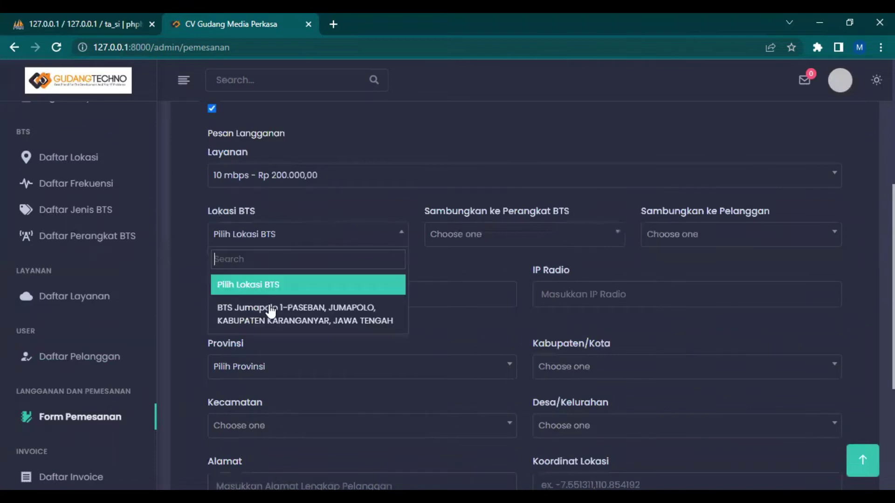
{"action": "left_click", "coordinate": [269, 308]}
{"action": "left_click", "coordinate": [519, 238]}
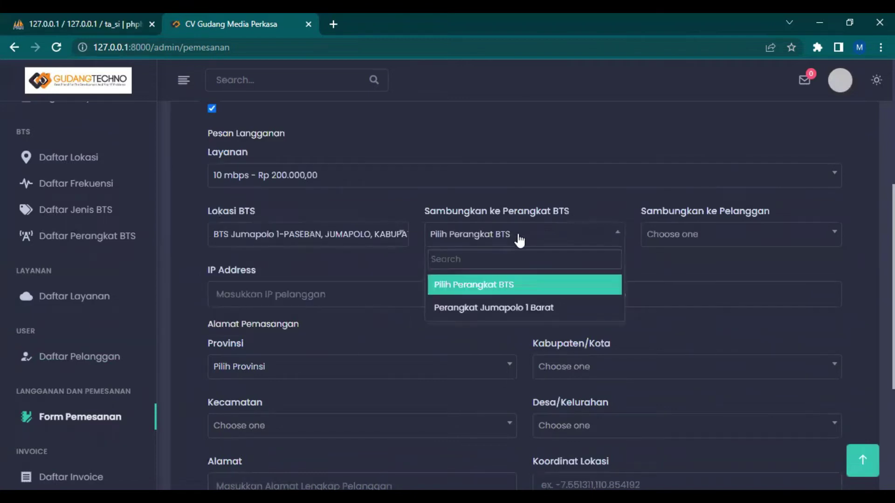
{"action": "left_click", "coordinate": [493, 308]}
{"action": "scroll", "coordinate": [482, 251], "scroll_direction": "down", "scroll_amount": 1}
Set the customer IP to 1 and the radio IP to 2
{"action": "left_click", "coordinate": [625, 169]}
{"action": "left_click", "coordinate": [625, 179]}
{"action": "left_click", "coordinate": [314, 228]}
{"action": "type", "text": "1"}
{"action": "left_click", "coordinate": [583, 227]}
{"action": "type", "text": "2"}
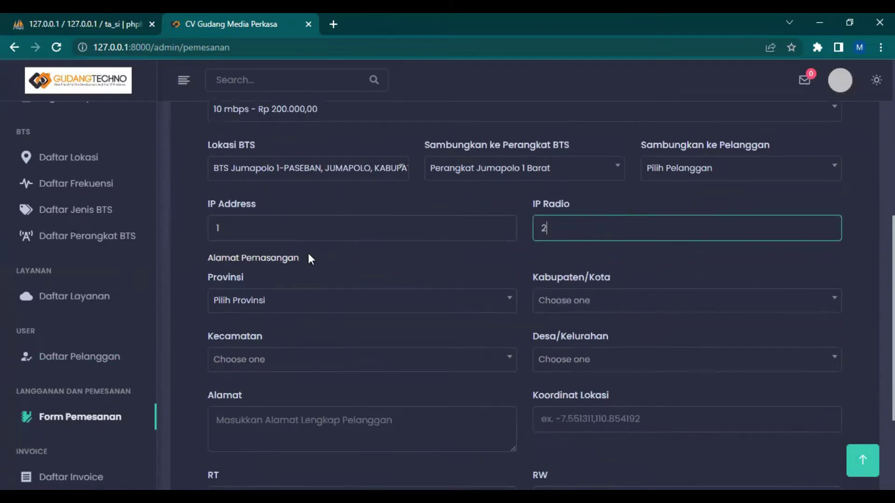
Select SUMATERA UTARA, KABUPATEN DAIRI, PARBULUAN and LAE HOLE as the installation region
{"action": "scroll", "coordinate": [308, 258], "scroll_direction": "down", "scroll_amount": 1}
{"action": "left_click", "coordinate": [259, 235]}
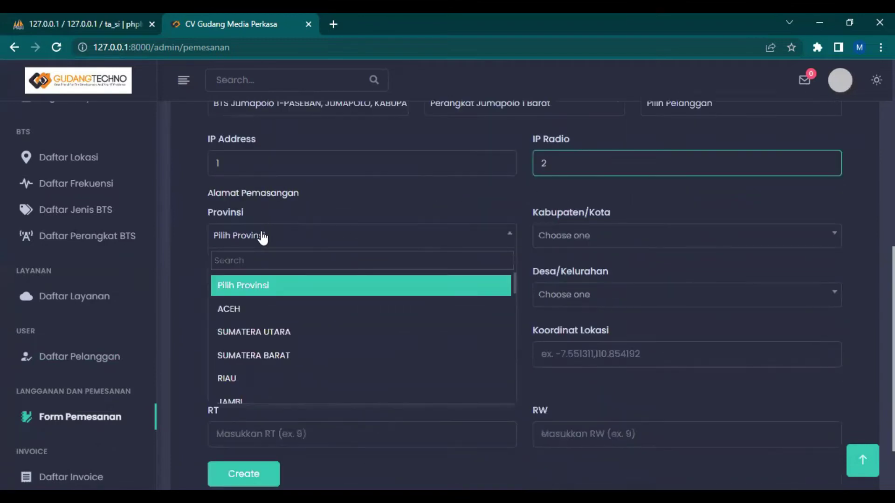
{"action": "left_click", "coordinate": [282, 339]}
{"action": "left_click", "coordinate": [573, 246]}
{"action": "left_click", "coordinate": [588, 355]}
{"action": "left_click", "coordinate": [314, 294]}
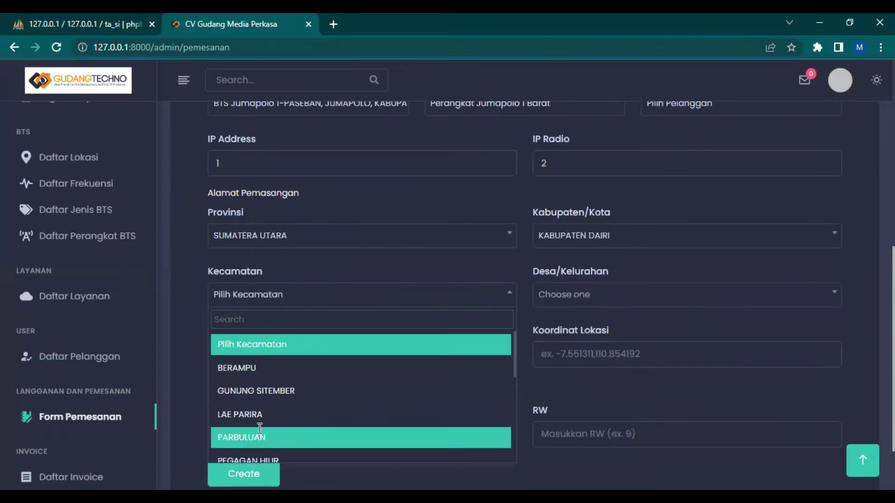
{"action": "left_click", "coordinate": [259, 427]}
{"action": "left_click", "coordinate": [611, 293]}
{"action": "left_click", "coordinate": [605, 413]}
{"action": "left_click", "coordinate": [284, 353]}
{"action": "type", "text": "Jalan Raya"}
{"action": "left_click", "coordinate": [565, 358]}
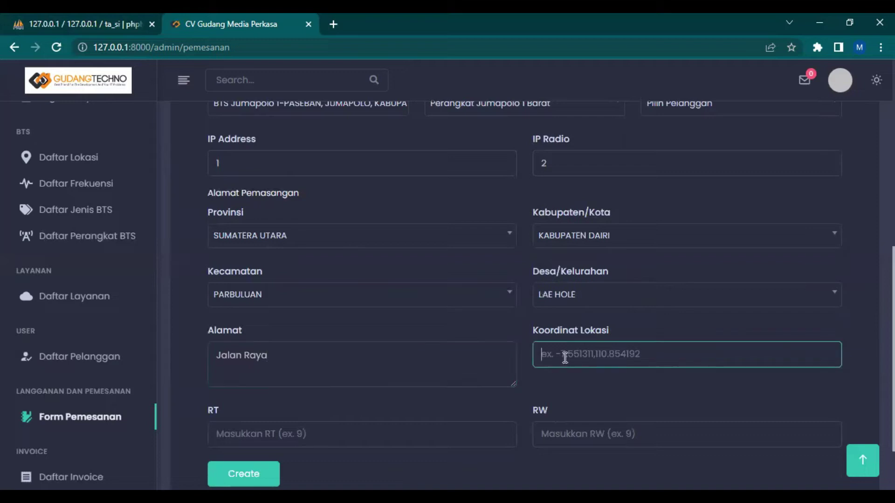
{"action": "type", "text": "-7.3469782"}
{"action": "key", "text": "BackSpace"}
{"action": "type", "text": ",110.647583"}
Fill in RT 4 and RW 3, then create the order
{"action": "scroll", "coordinate": [430, 346], "scroll_direction": "down", "scroll_amount": 3}
{"action": "left_click", "coordinate": [429, 347]}
{"action": "type", "text": "4"}
{"action": "left_click", "coordinate": [607, 355]}
{"action": "type", "text": "3"}
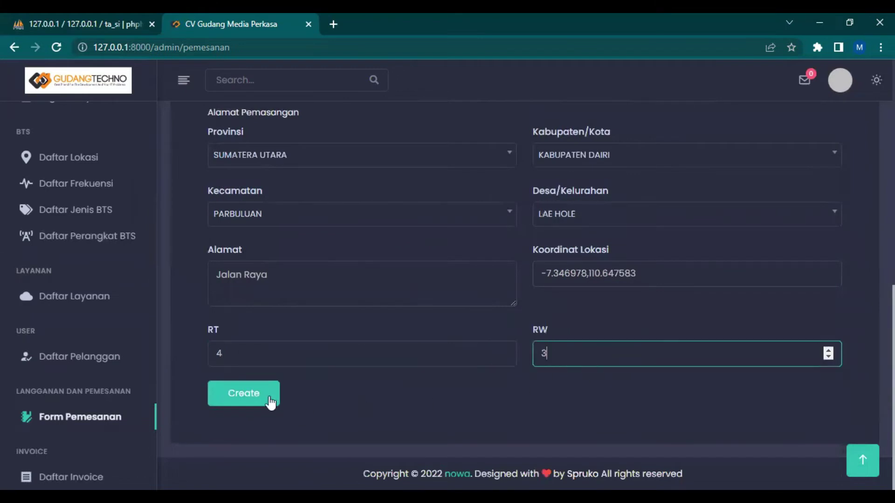
{"action": "left_click", "coordinate": [244, 394]}
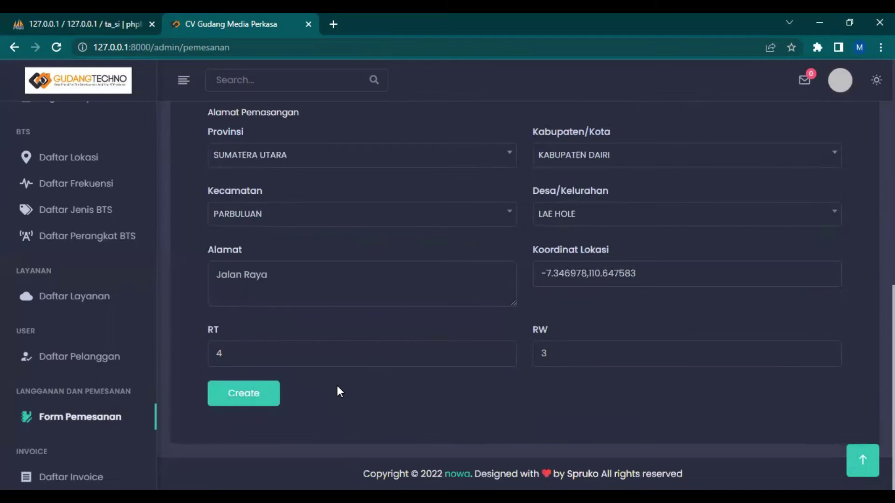
Keep Daftar Pelanggan Pending on the Pending filter and open the customer's subscription list
{"action": "right_click", "coordinate": [379, 381]}
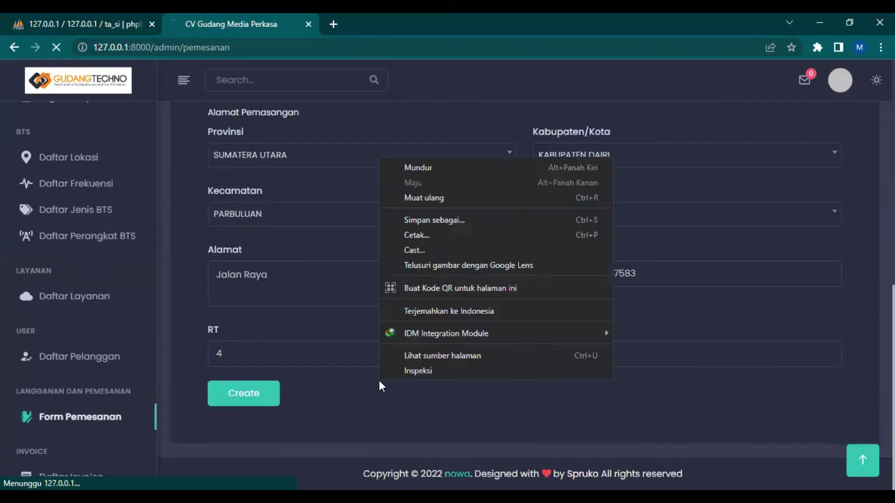
{"action": "left_click", "coordinate": [369, 385]}
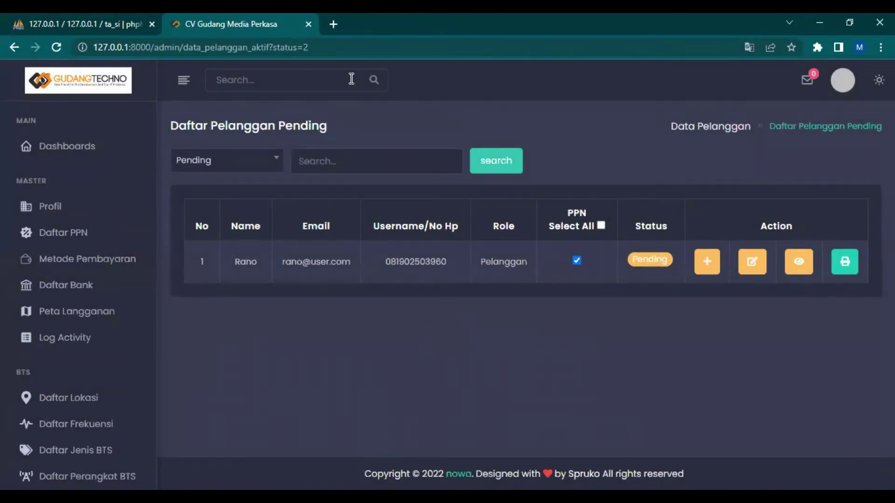
{"action": "left_click", "coordinate": [237, 158]}
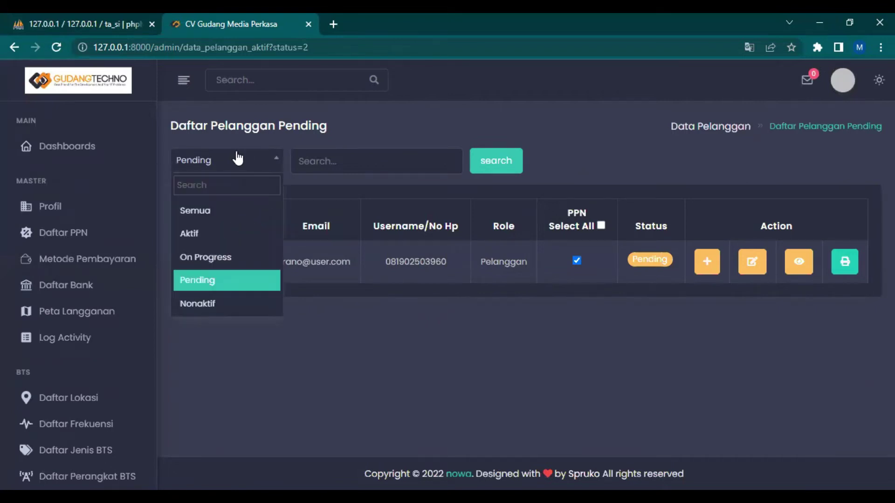
{"action": "left_click", "coordinate": [237, 159]}
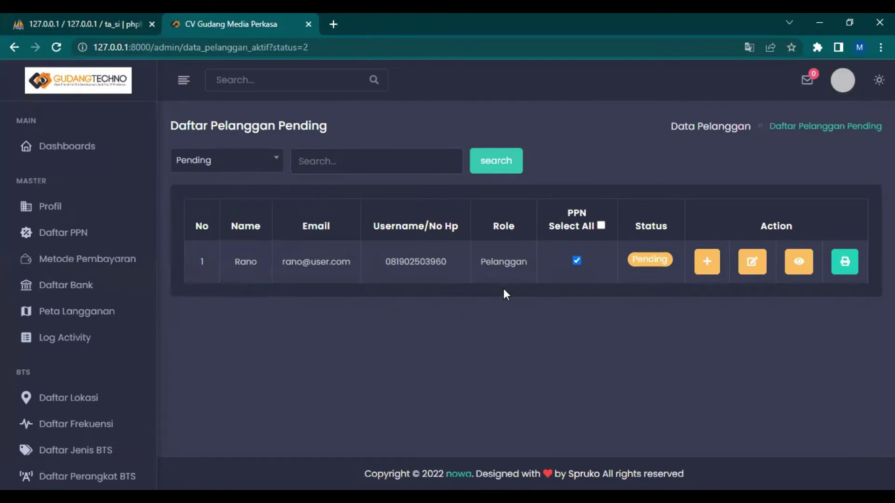
{"action": "left_click", "coordinate": [798, 268]}
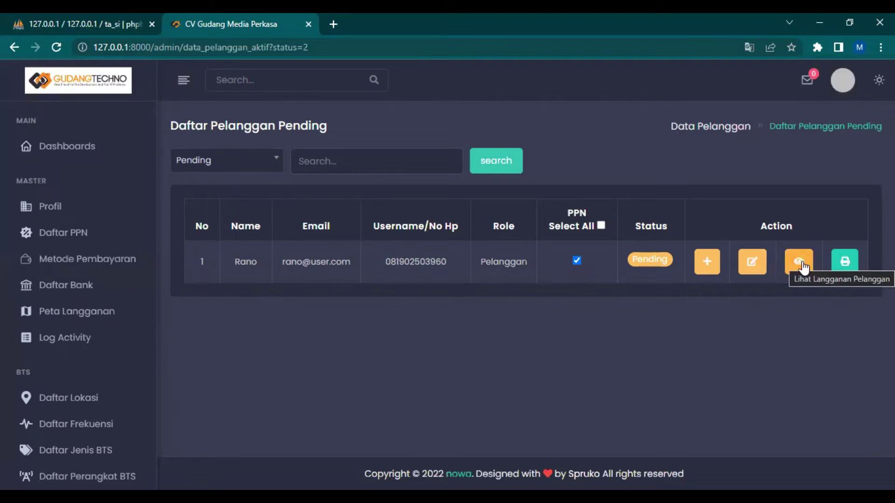
{"action": "left_click", "coordinate": [801, 264]}
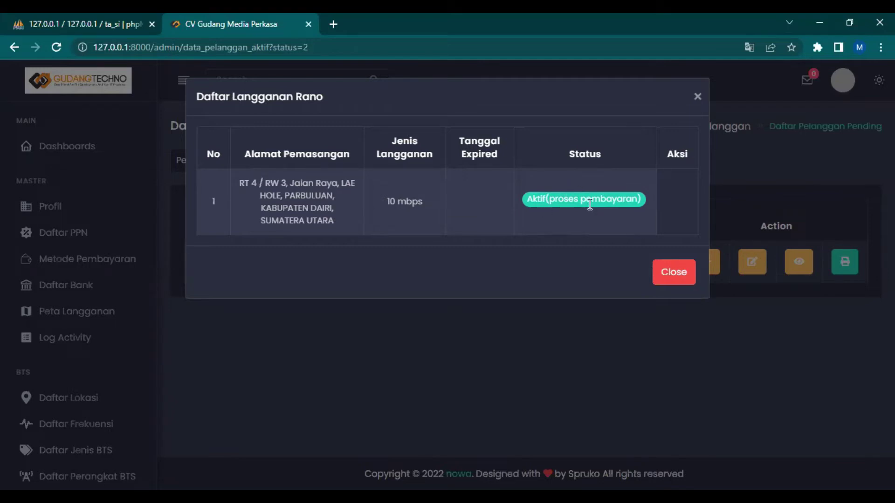
Close the Daftar Langganan modal after seeing the 10 mbps subscription awaiting payment
{"action": "left_click", "coordinate": [697, 98]}
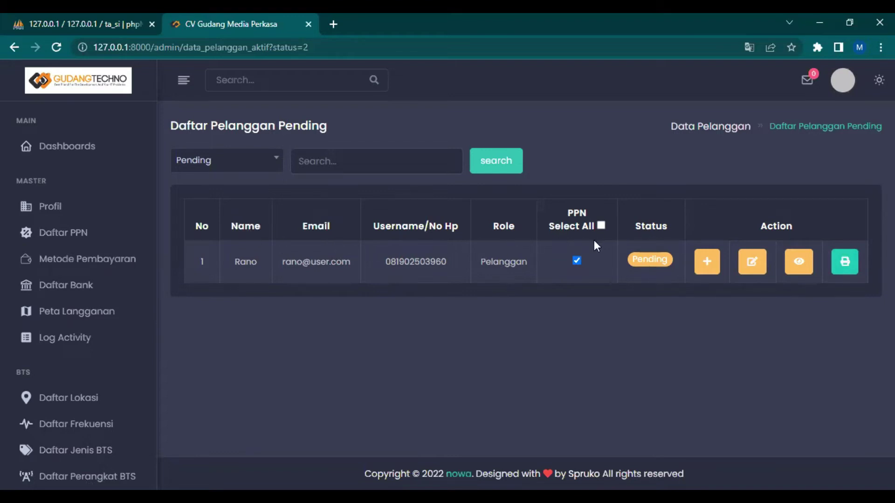
{"action": "left_click", "coordinate": [750, 268]}
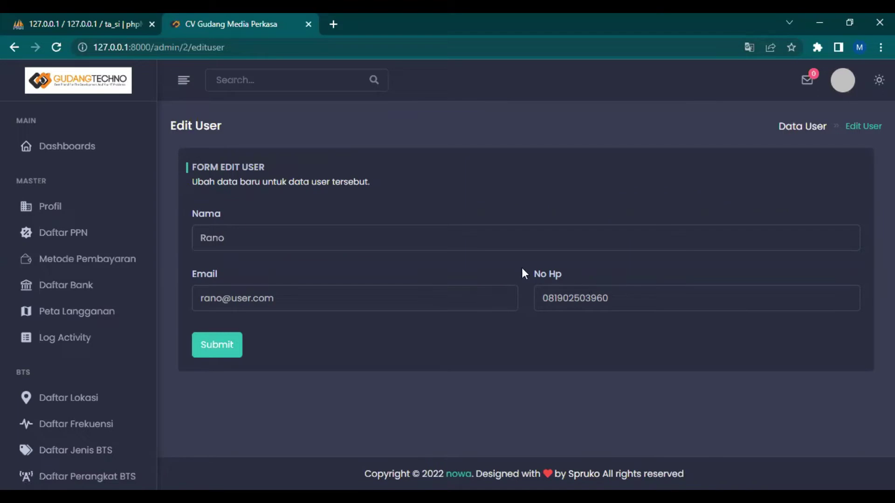
{"action": "left_click", "coordinate": [15, 49]}
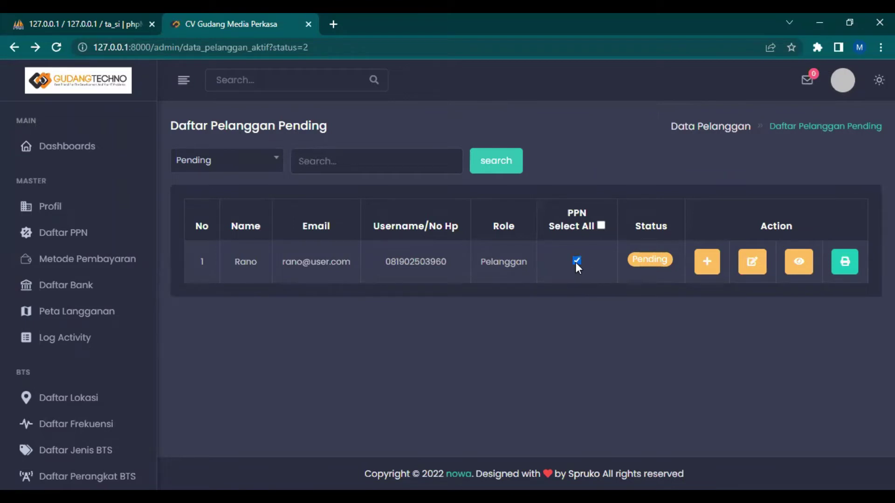
{"action": "left_click", "coordinate": [576, 261]}
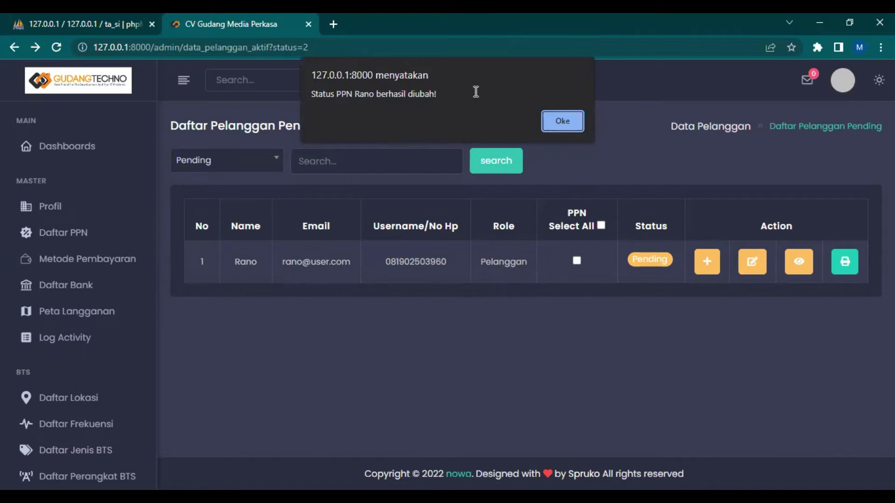
{"action": "left_click", "coordinate": [564, 121]}
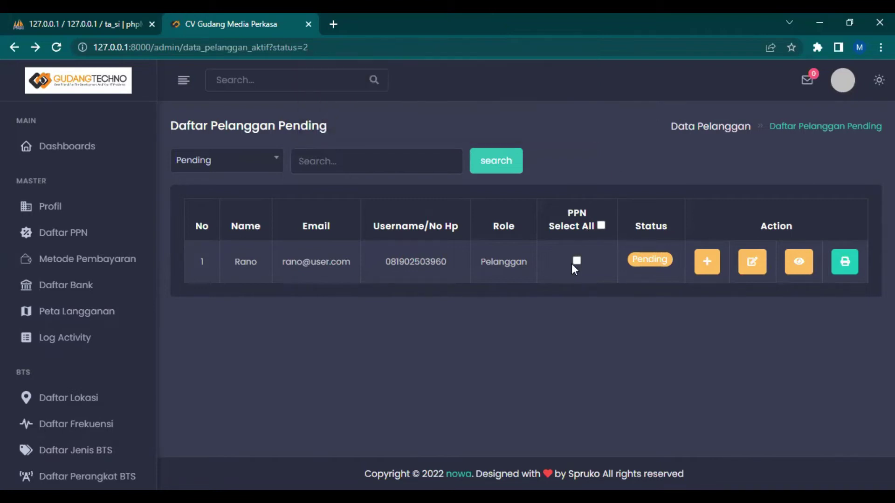
{"action": "left_click", "coordinate": [57, 47]}
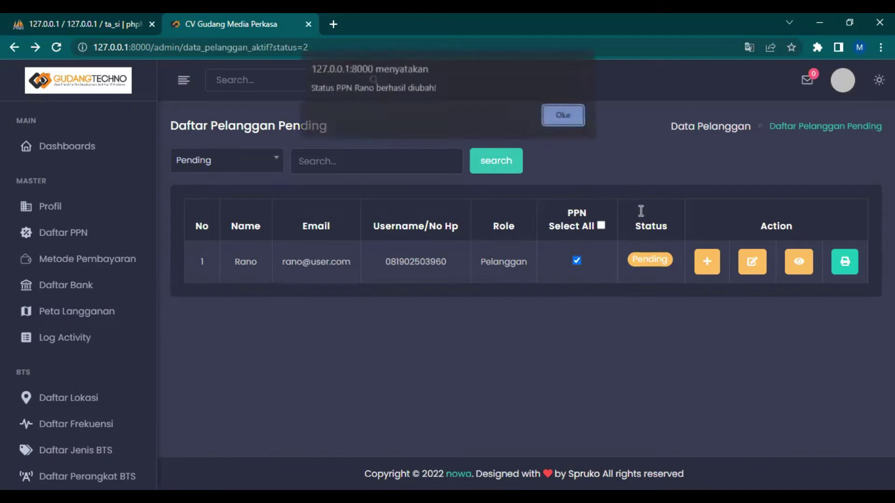
{"action": "left_click", "coordinate": [554, 122]}
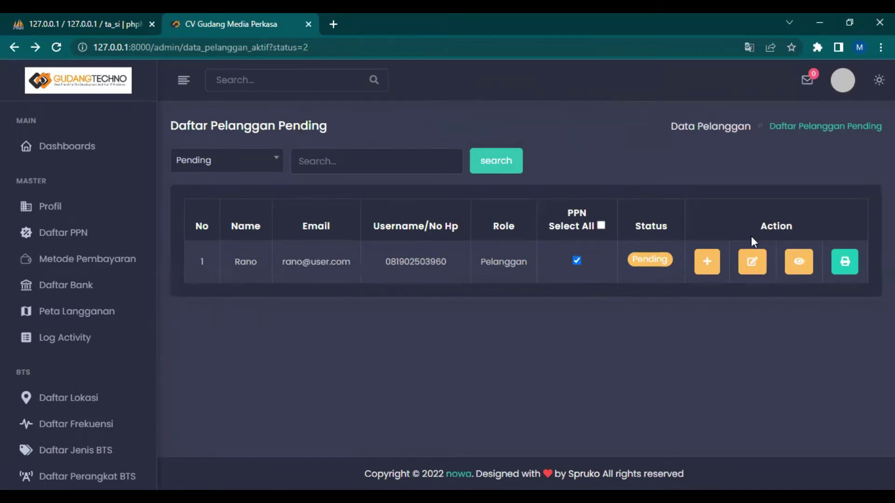
{"action": "left_click", "coordinate": [842, 260]}
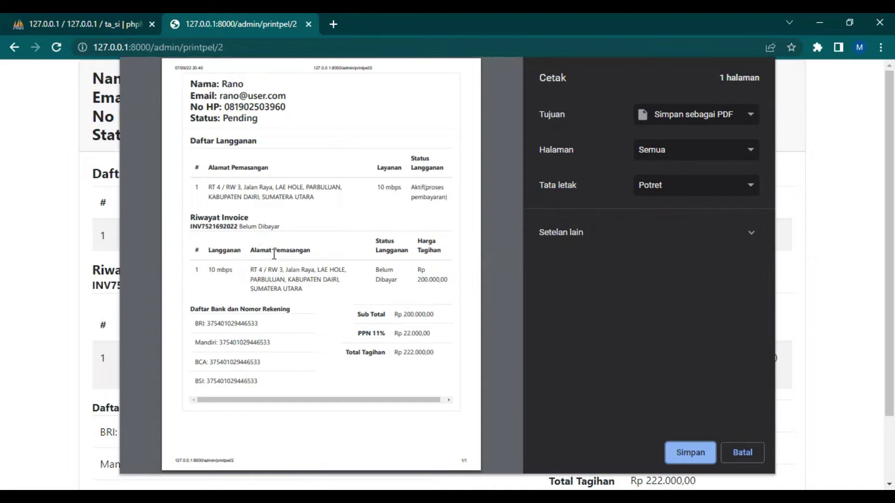
{"action": "left_click", "coordinate": [14, 48]}
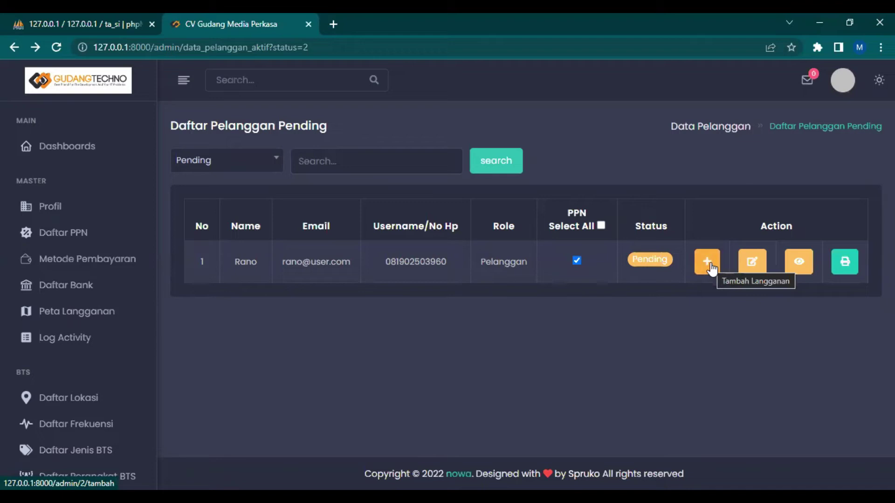
Open the Tambah Langganan form for the customer and scroll through it
{"action": "left_click", "coordinate": [708, 264]}
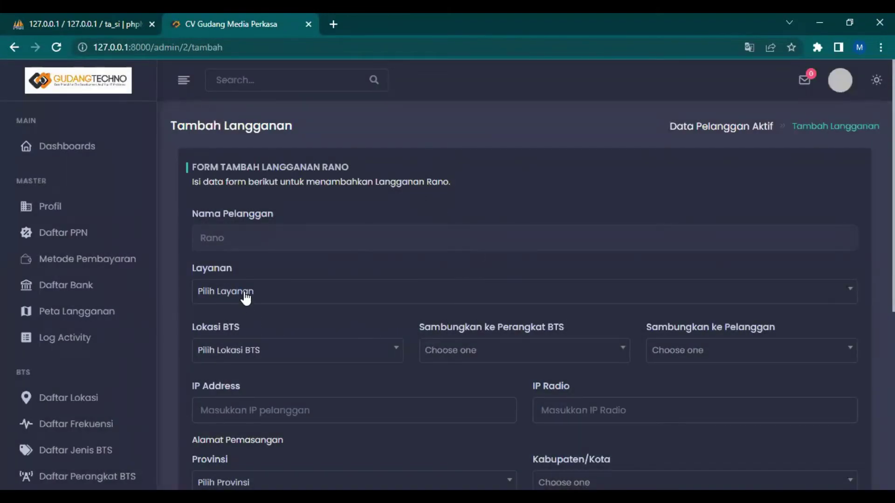
{"action": "scroll", "coordinate": [244, 292], "scroll_direction": "down", "scroll_amount": 6}
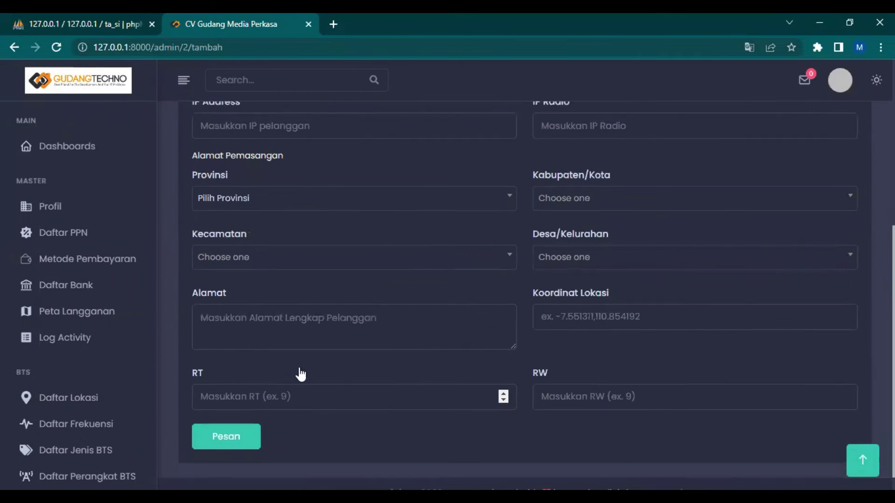
{"action": "scroll", "coordinate": [299, 368], "scroll_direction": "up", "scroll_amount": 7}
{"action": "scroll", "coordinate": [293, 313], "scroll_direction": "down", "scroll_amount": 7}
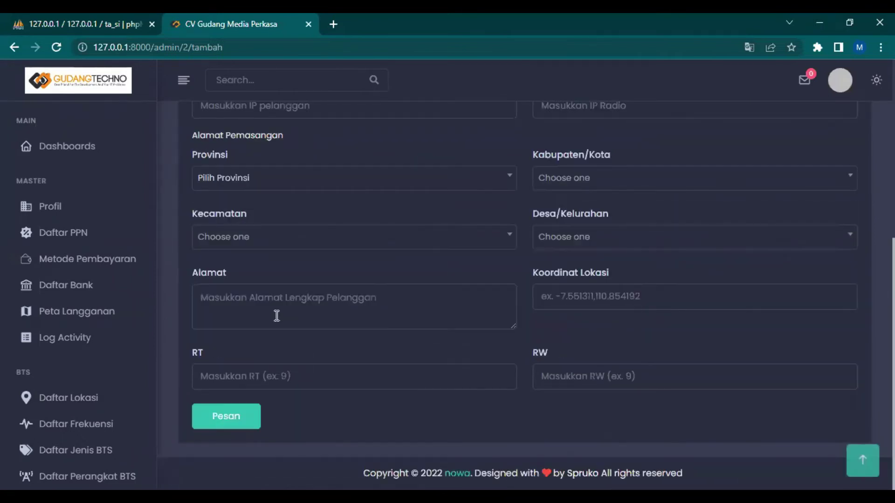
Go back and open Daftar Invoice showing the Rp 222.000,00 Belum Dibayar invoice
{"action": "left_click", "coordinate": [15, 47]}
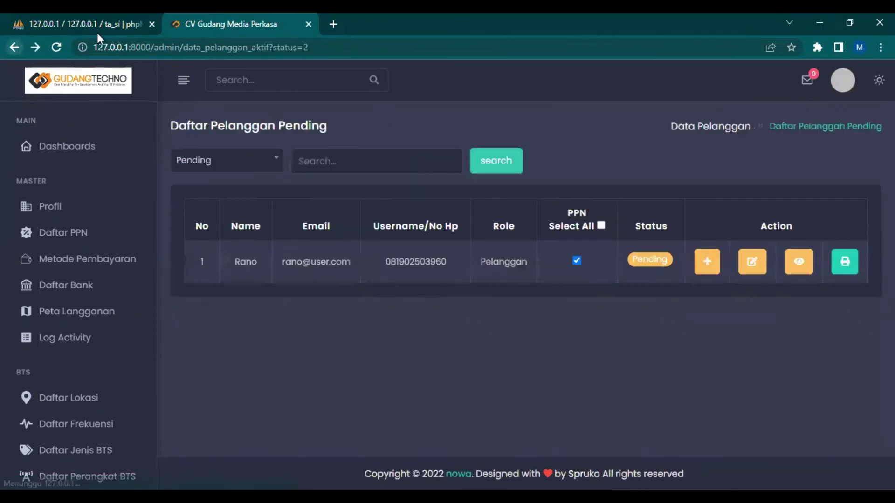
{"action": "left_click", "coordinate": [97, 415]}
{"action": "scroll", "coordinate": [46, 452], "scroll_direction": "down", "scroll_amount": 5}
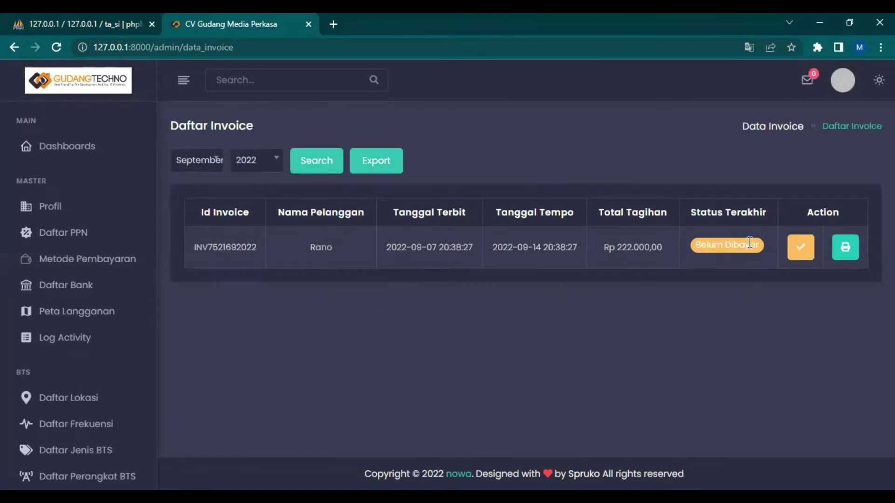
{"action": "left_click", "coordinate": [802, 249]}
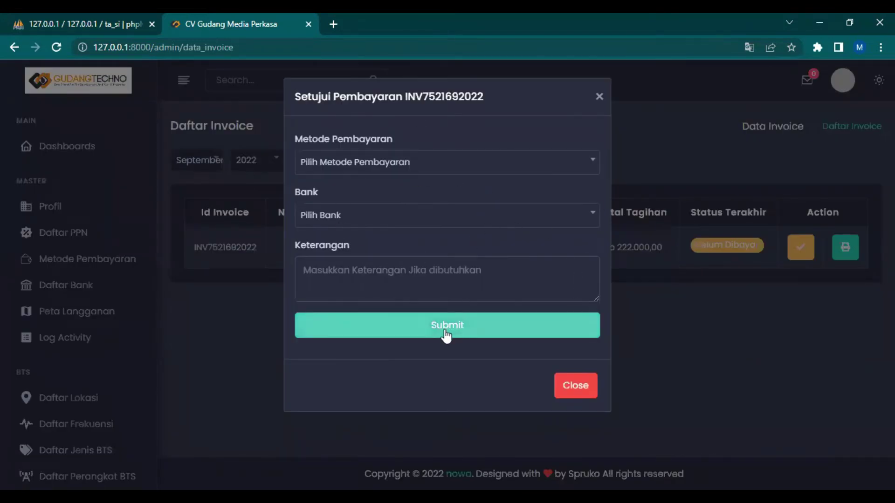
{"action": "left_click", "coordinate": [599, 99]}
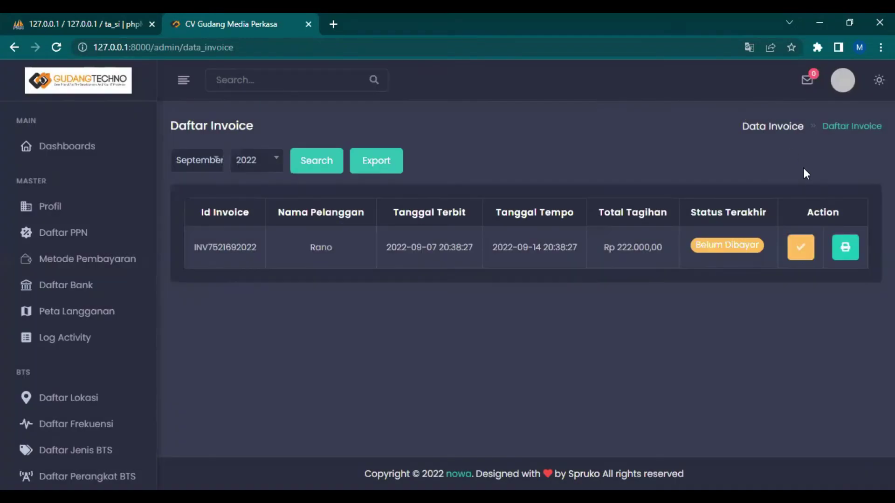
{"action": "left_click", "coordinate": [841, 258]}
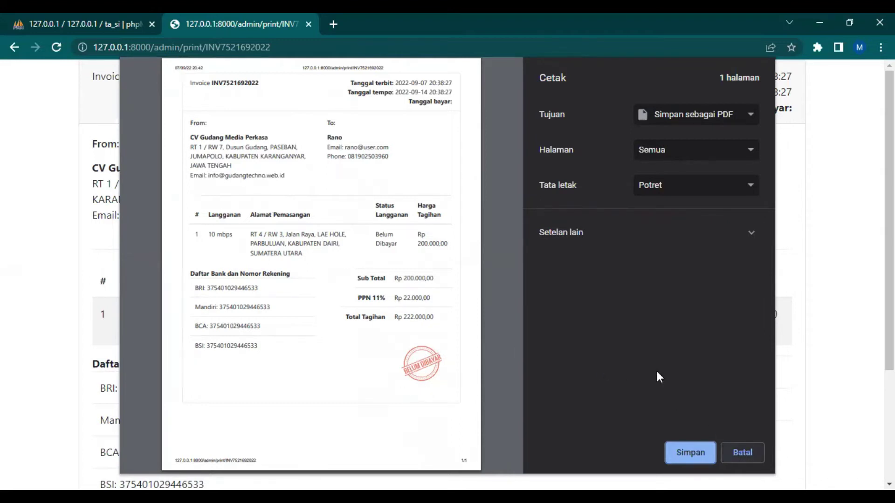
{"action": "left_click", "coordinate": [741, 454]}
{"action": "left_click", "coordinate": [15, 47]}
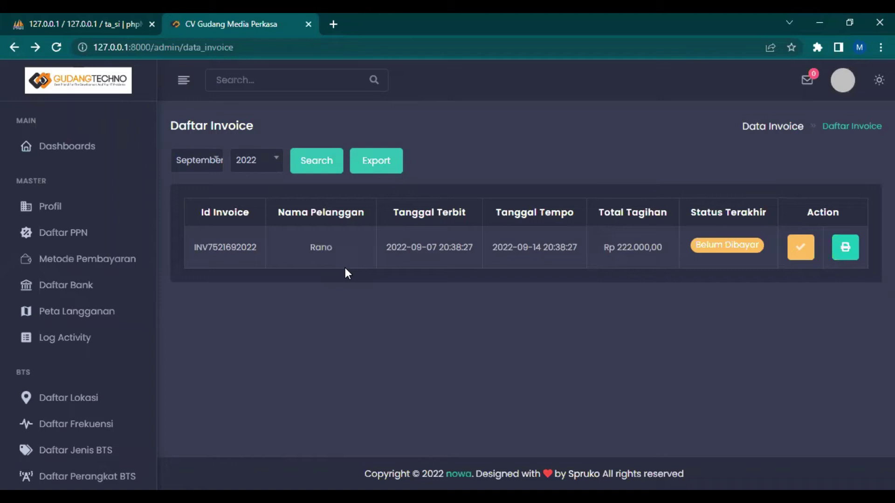
Filter the invoice list to September 2022 and search
{"action": "left_click", "coordinate": [219, 160]}
{"action": "left_click", "coordinate": [216, 163]}
{"action": "left_click", "coordinate": [196, 161]}
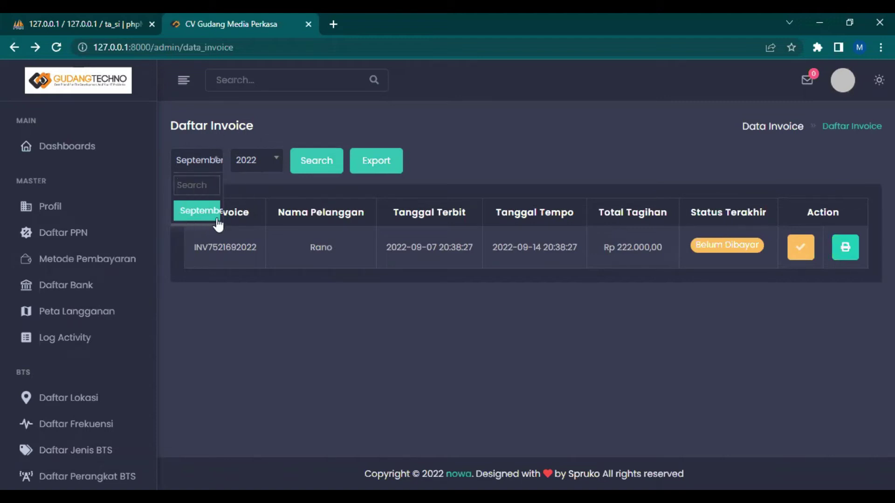
{"action": "left_click", "coordinate": [213, 168]}
{"action": "left_click", "coordinate": [261, 163]}
{"action": "left_click", "coordinate": [268, 165]}
{"action": "left_click", "coordinate": [200, 159]}
{"action": "left_click", "coordinate": [214, 163]}
{"action": "left_click", "coordinate": [214, 163]}
{"action": "left_click", "coordinate": [209, 168]}
{"action": "left_click", "coordinate": [245, 162]}
{"action": "left_click", "coordinate": [244, 164]}
{"action": "left_click", "coordinate": [306, 164]}
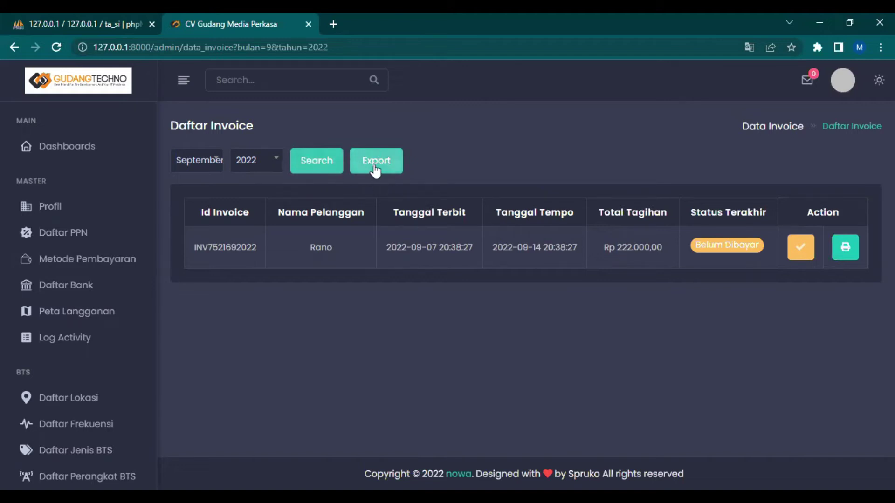
Recheck the month and year filter, keeping September 2022
{"action": "left_click", "coordinate": [215, 166]}
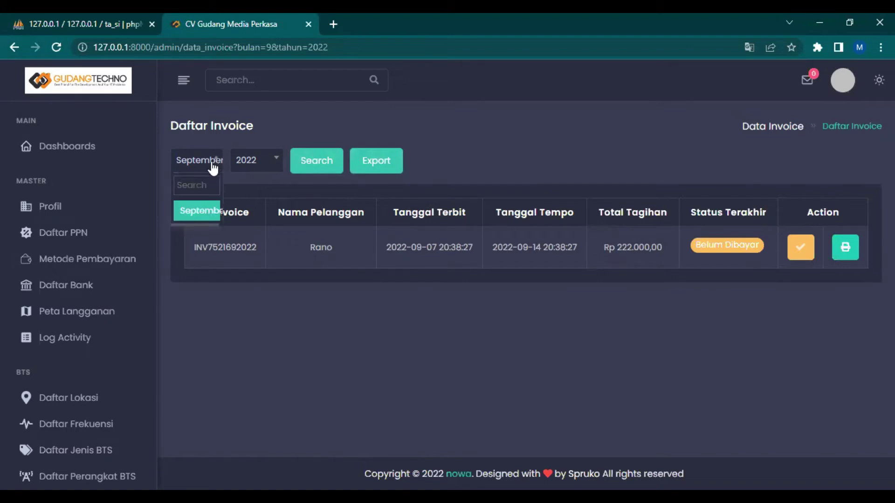
{"action": "left_click", "coordinate": [211, 170]}
{"action": "left_click", "coordinate": [209, 166]}
{"action": "left_click", "coordinate": [244, 166]}
{"action": "left_click", "coordinate": [215, 165]}
{"action": "left_click", "coordinate": [241, 164]}
{"action": "left_click", "coordinate": [266, 164]}
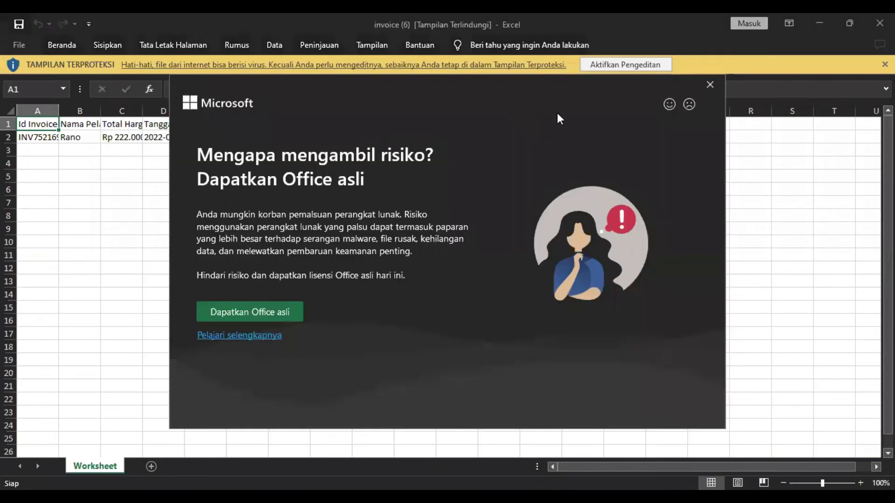
Dismiss the Office licence prompt, check the Tanggal Tempo, Tanggal Bayar and Status headers, then close the workbook
{"action": "left_click", "coordinate": [720, 84]}
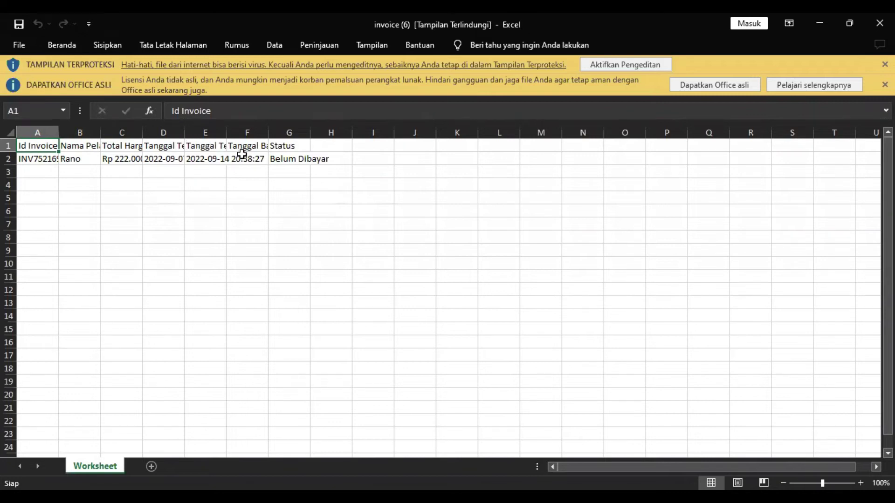
{"action": "left_click", "coordinate": [207, 146]}
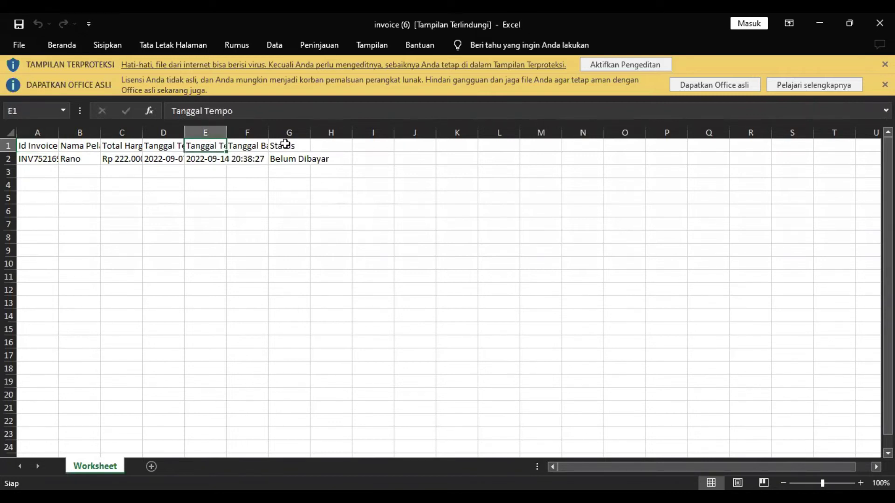
{"action": "left_click", "coordinate": [262, 145]}
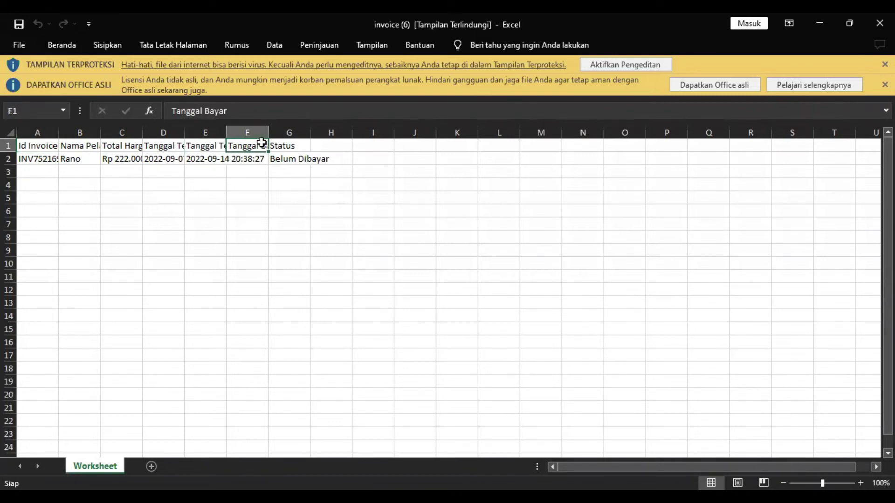
{"action": "left_click", "coordinate": [285, 146]}
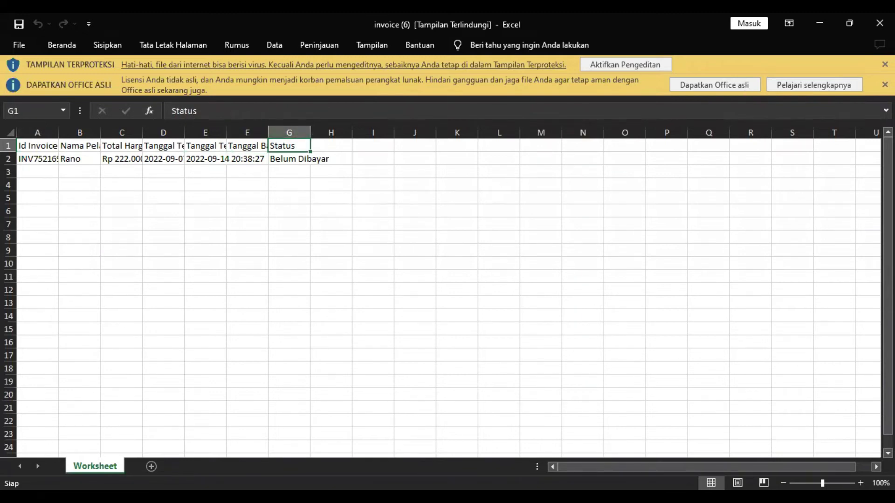
{"action": "left_click", "coordinate": [880, 23]}
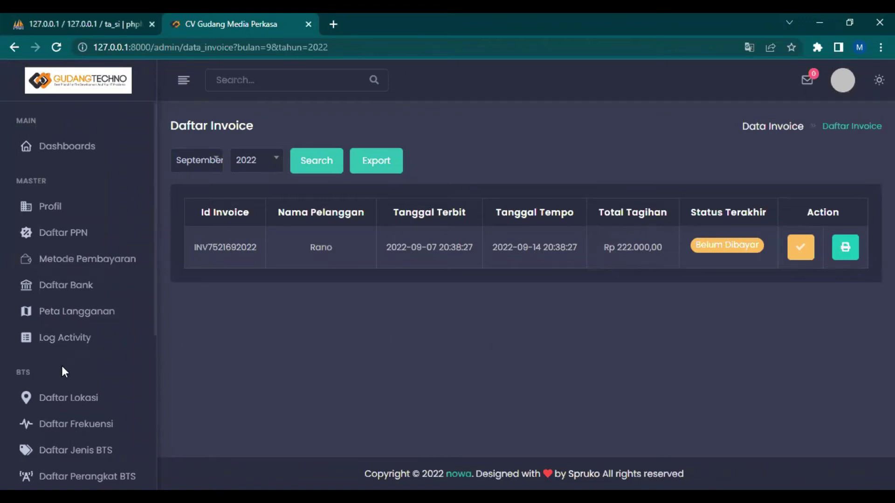
Filter Daftar Pelanggan to Pending customers and copy the customer's phone number
{"action": "scroll", "coordinate": [62, 369], "scroll_direction": "down", "scroll_amount": 5}
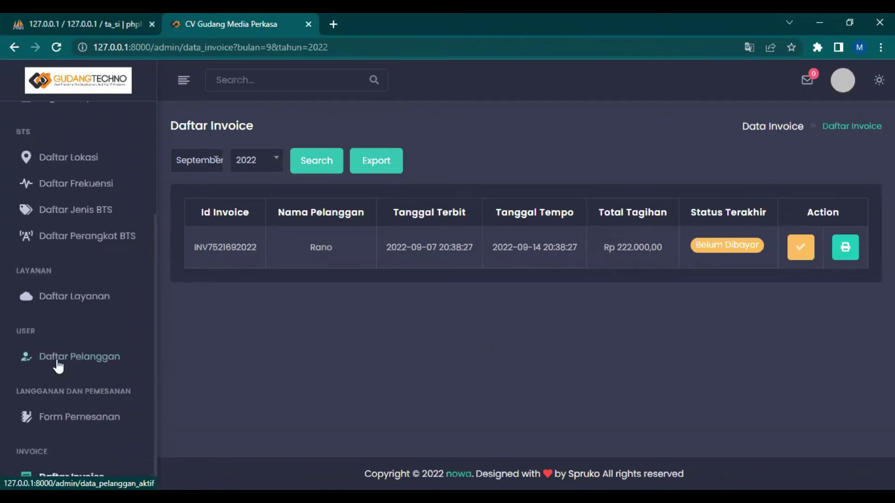
{"action": "left_click", "coordinate": [58, 363]}
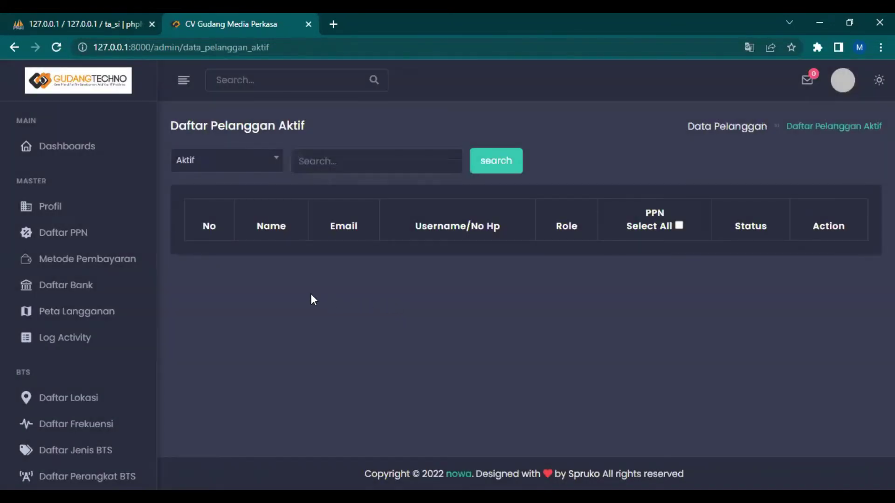
{"action": "left_click", "coordinate": [70, 397]}
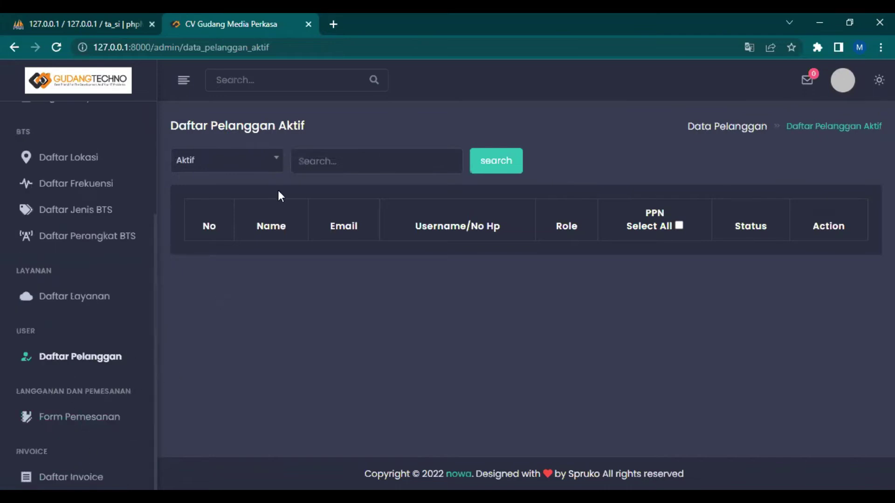
{"action": "left_click", "coordinate": [256, 171]}
{"action": "left_click", "coordinate": [225, 280]}
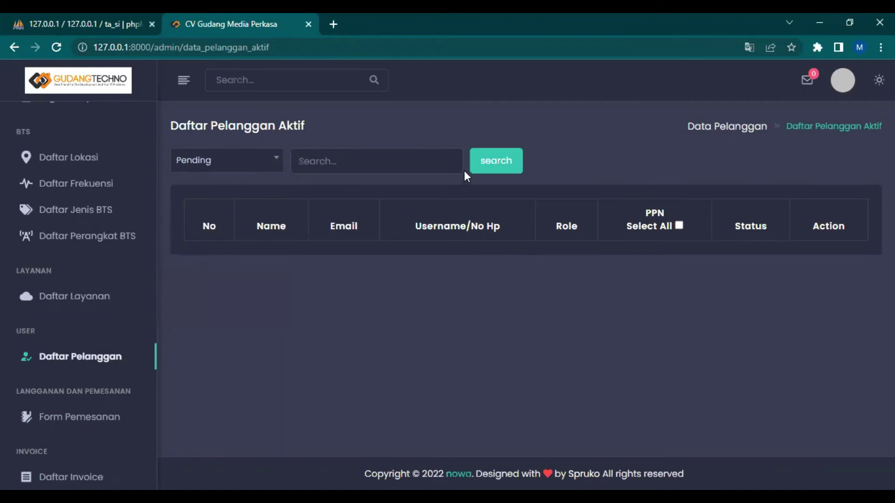
{"action": "left_click", "coordinate": [499, 166]}
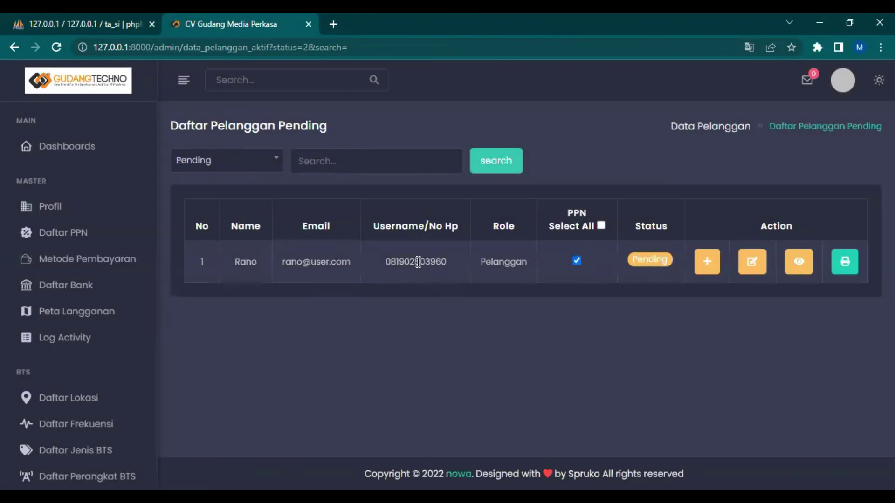
{"action": "double_click", "coordinate": [418, 262]}
{"action": "left_click", "coordinate": [709, 99]}
Sign out of the admin account
{"action": "left_click", "coordinate": [852, 85]}
{"action": "left_click", "coordinate": [605, 121]}
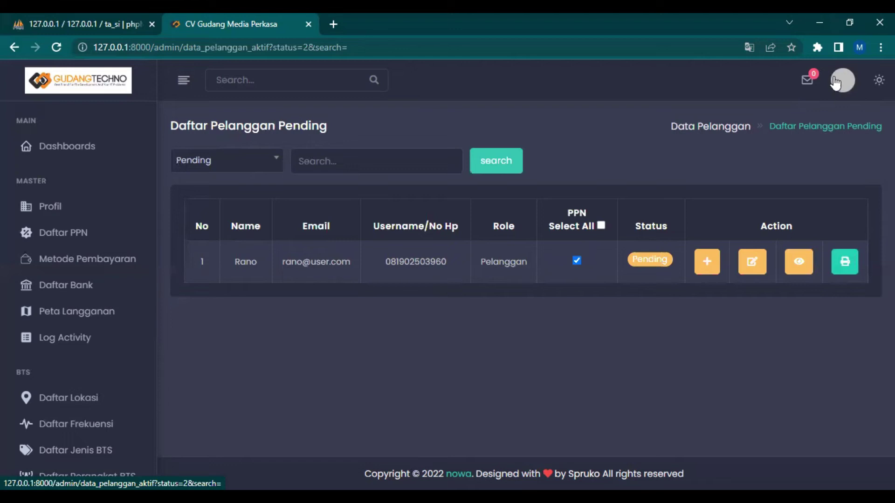
{"action": "left_click", "coordinate": [838, 82]}
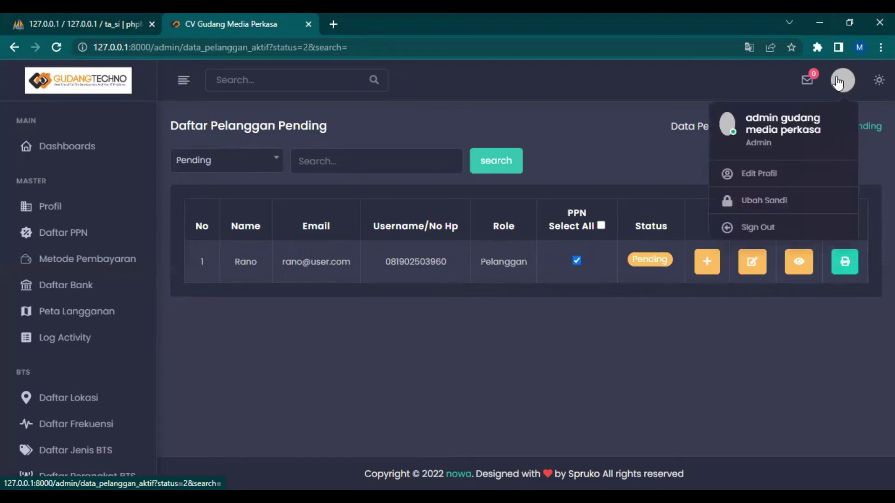
{"action": "left_click", "coordinate": [750, 228]}
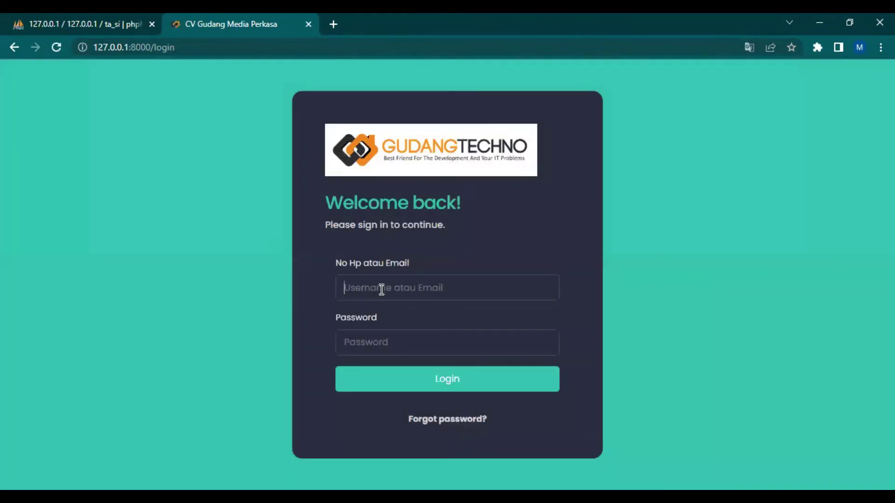
Log in with the customer's pasted phone number and password
{"action": "left_click", "coordinate": [381, 289]}
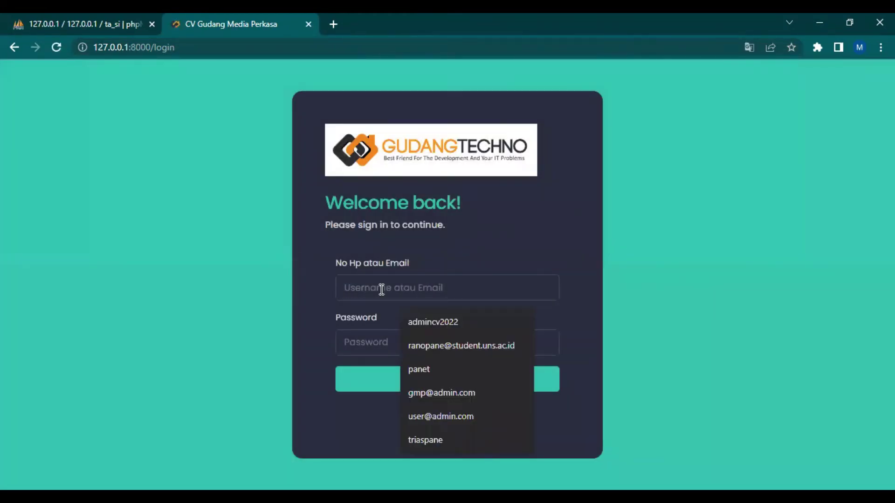
{"action": "key", "text": "ctrl+v"}
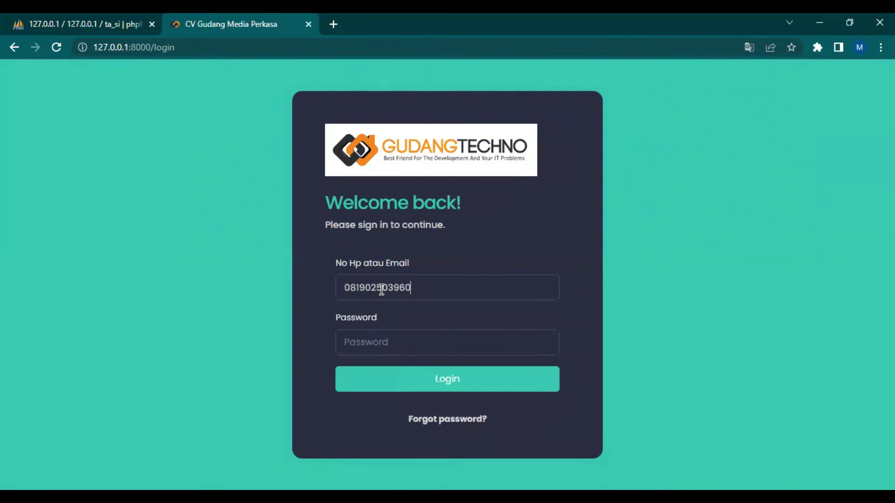
{"action": "key", "text": "Tab"}
{"action": "key", "text": "ctrl+v"}
{"action": "key", "text": "Return"}
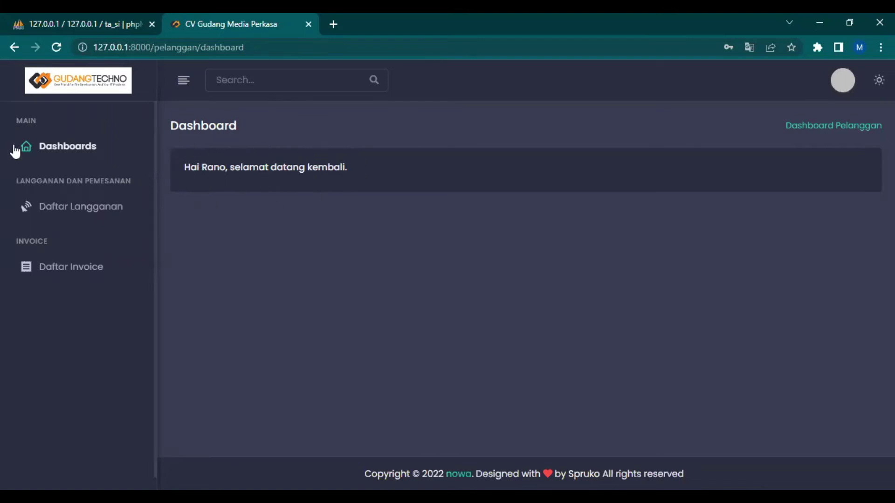
{"action": "left_click", "coordinate": [62, 219]}
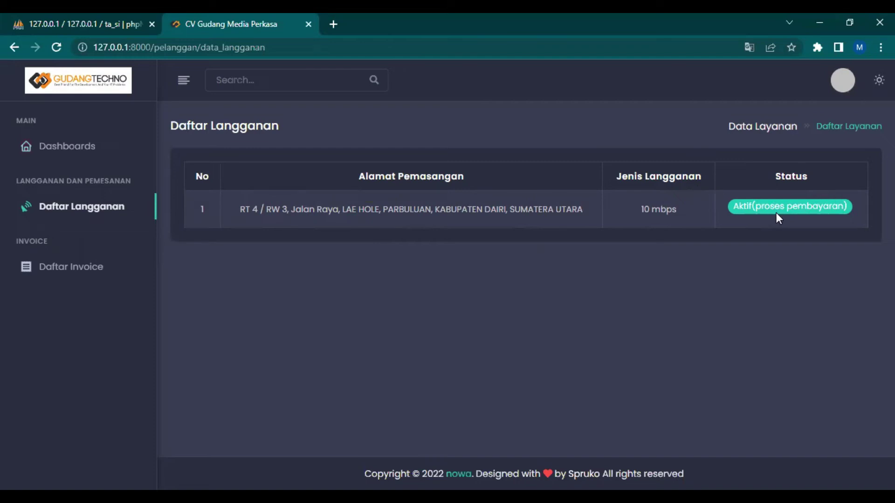
{"action": "left_click", "coordinate": [73, 264]}
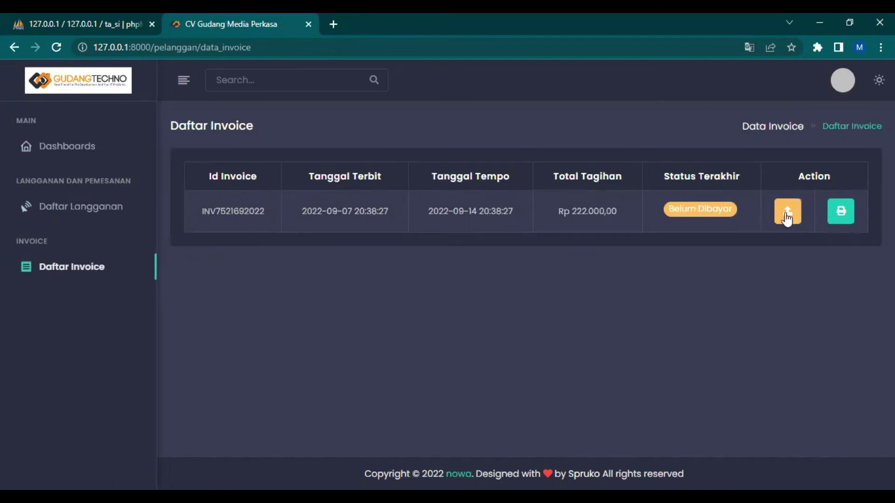
{"action": "left_click", "coordinate": [842, 215]}
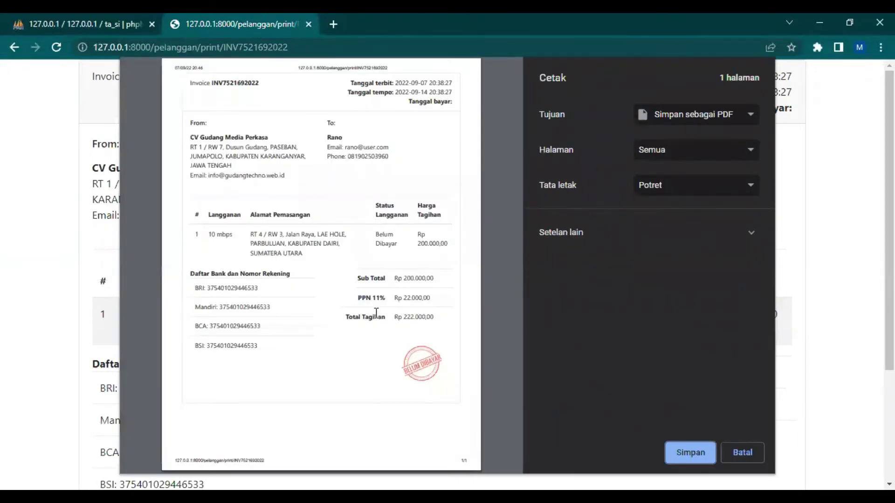
{"action": "left_click", "coordinate": [741, 452]}
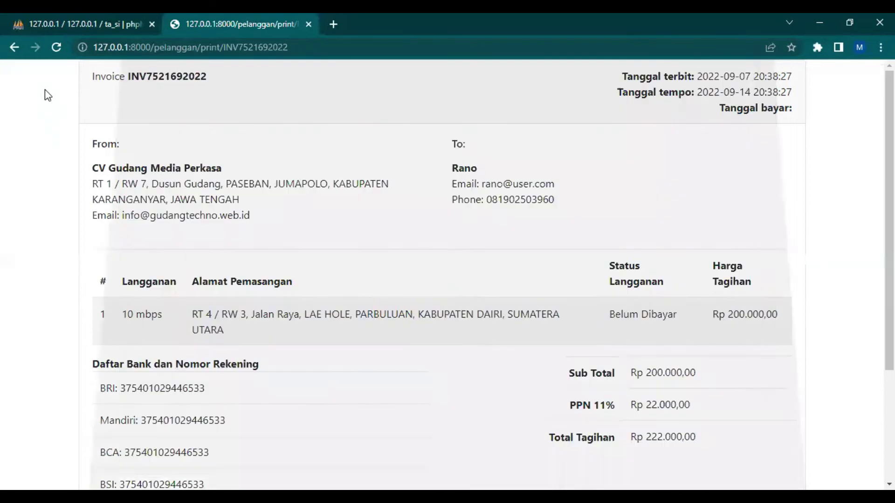
{"action": "left_click", "coordinate": [14, 46]}
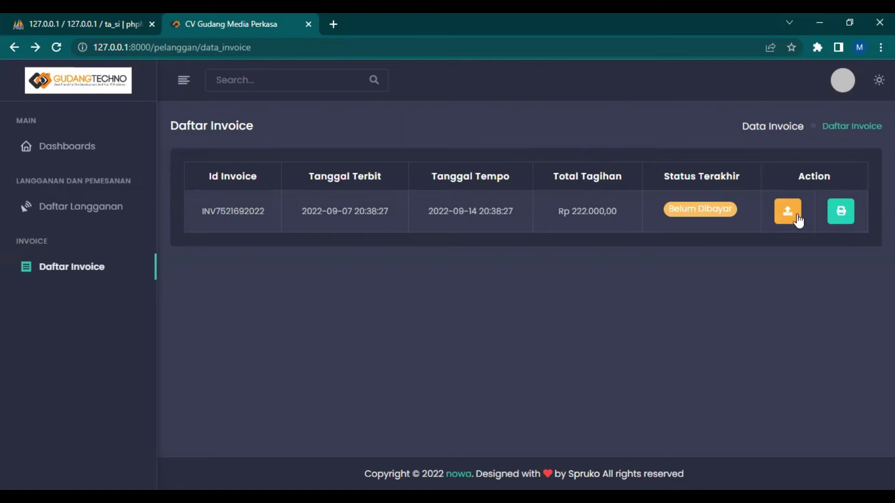
Open the invoice's payment proof form and set Transfer Bank via Mandiri
{"action": "left_click", "coordinate": [787, 217]}
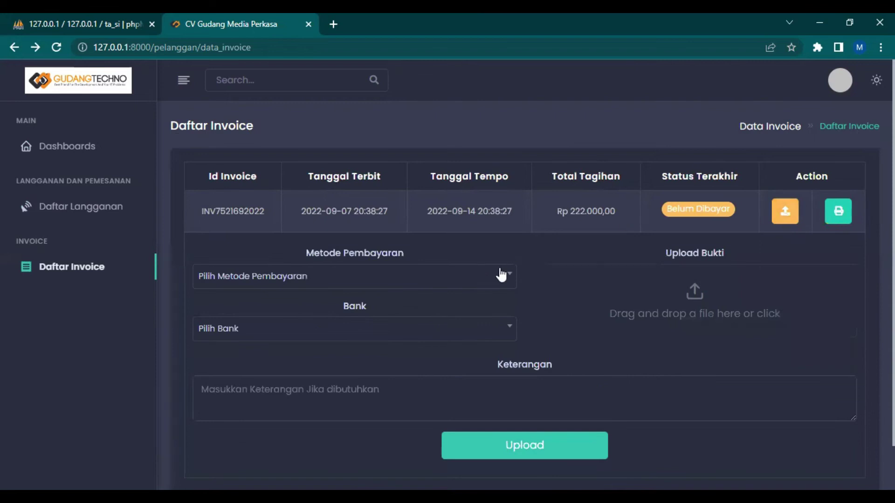
{"action": "scroll", "coordinate": [512, 275], "scroll_direction": "down", "scroll_amount": 2}
{"action": "scroll", "coordinate": [400, 290], "scroll_direction": "up", "scroll_amount": 2}
{"action": "scroll", "coordinate": [356, 298], "scroll_direction": "down", "scroll_amount": 2}
{"action": "scroll", "coordinate": [345, 301], "scroll_direction": "up", "scroll_amount": 1}
{"action": "left_click", "coordinate": [300, 282]}
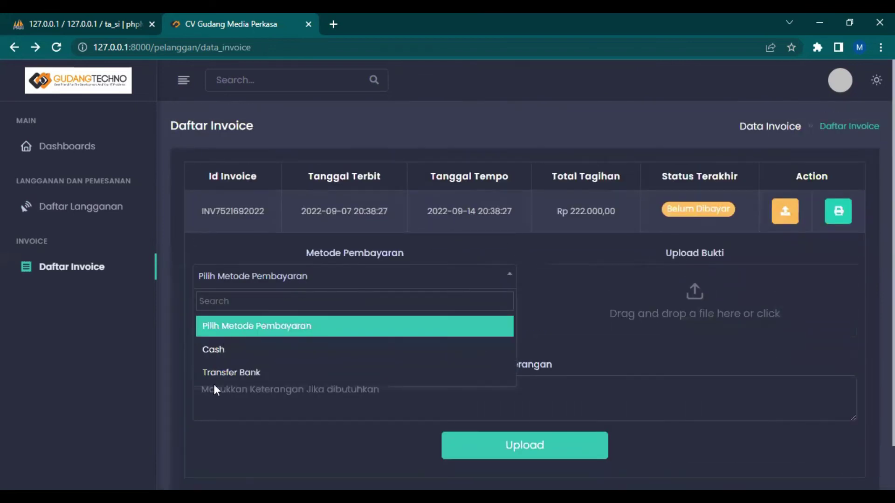
{"action": "left_click", "coordinate": [240, 372]}
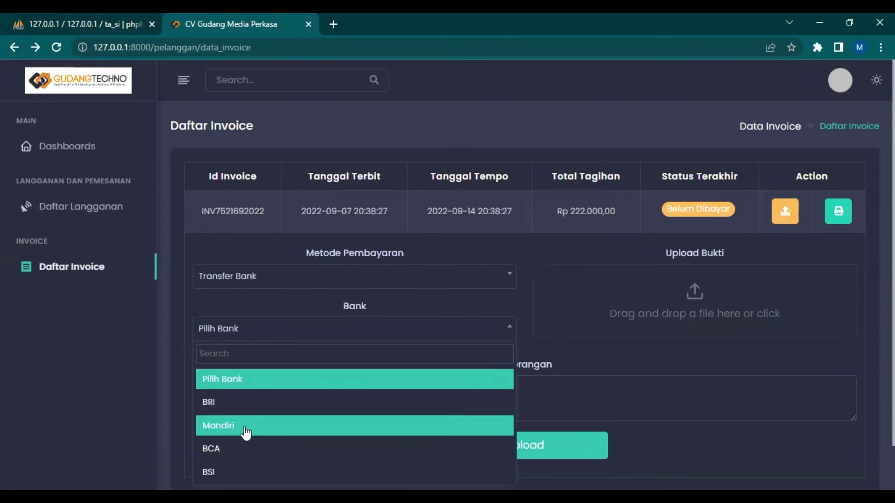
{"action": "left_click", "coordinate": [315, 426]}
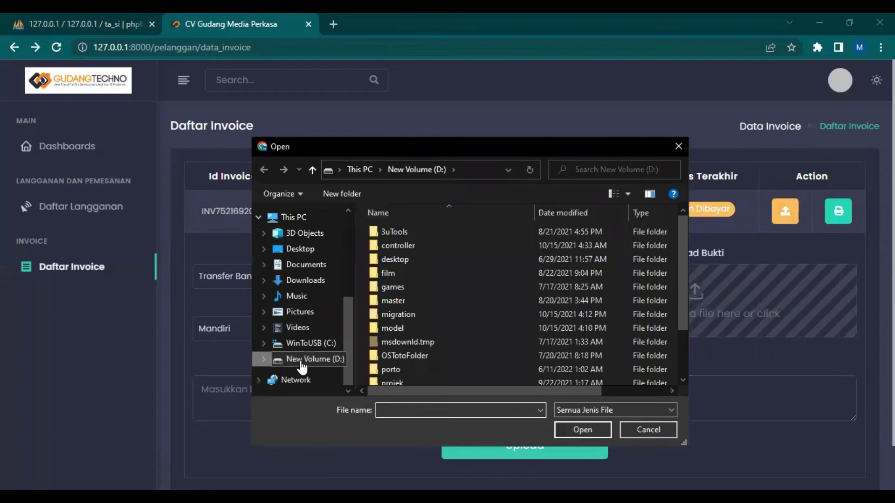
Attach bukti_transfer_test.jpg as the payment proof image
{"action": "scroll", "coordinate": [448, 318], "scroll_direction": "down", "scroll_amount": 2}
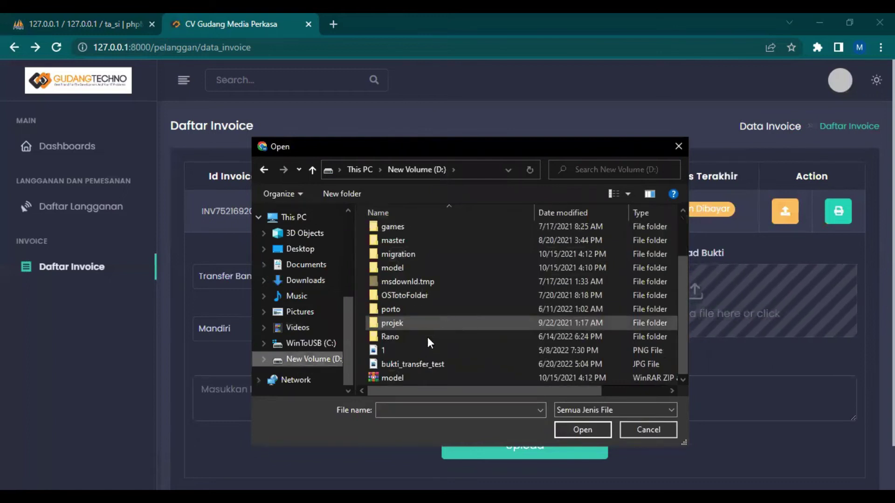
{"action": "left_click", "coordinate": [404, 364]}
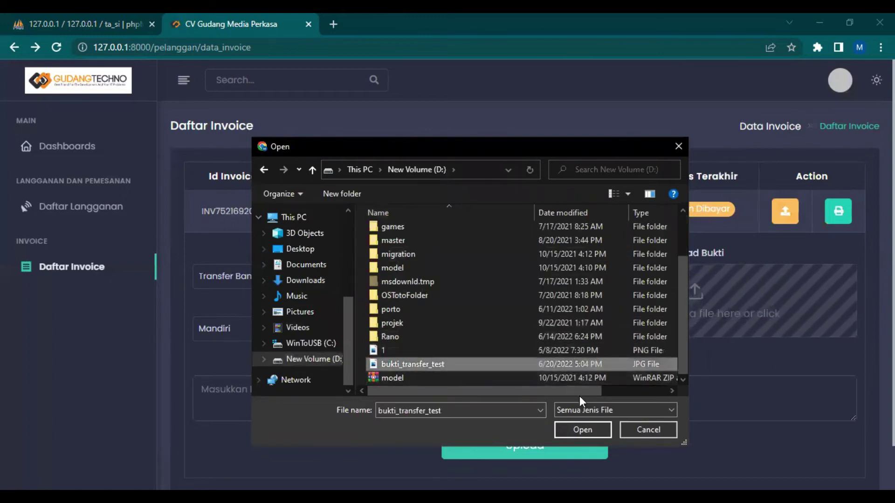
{"action": "left_click", "coordinate": [572, 427]}
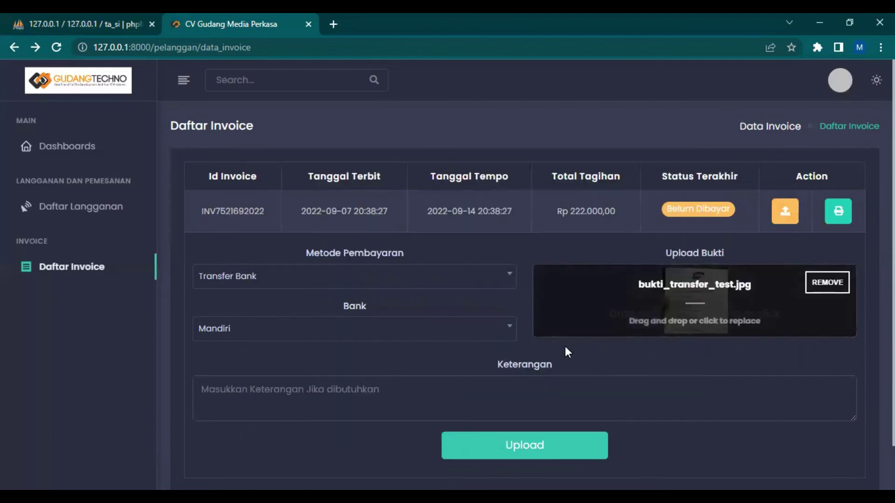
{"action": "scroll", "coordinate": [567, 352], "scroll_direction": "down", "scroll_amount": 2}
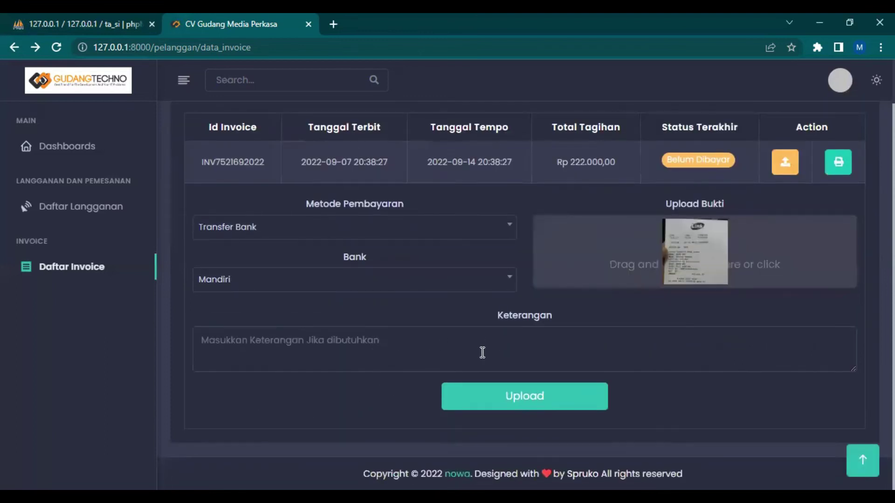
{"action": "left_click", "coordinate": [263, 347]}
{"action": "left_click", "coordinate": [278, 391]}
{"action": "left_click", "coordinate": [344, 340]}
{"action": "left_click", "coordinate": [273, 400]}
{"action": "left_click", "coordinate": [517, 353]}
{"action": "left_click", "coordinate": [592, 312]}
{"action": "left_click", "coordinate": [532, 338]}
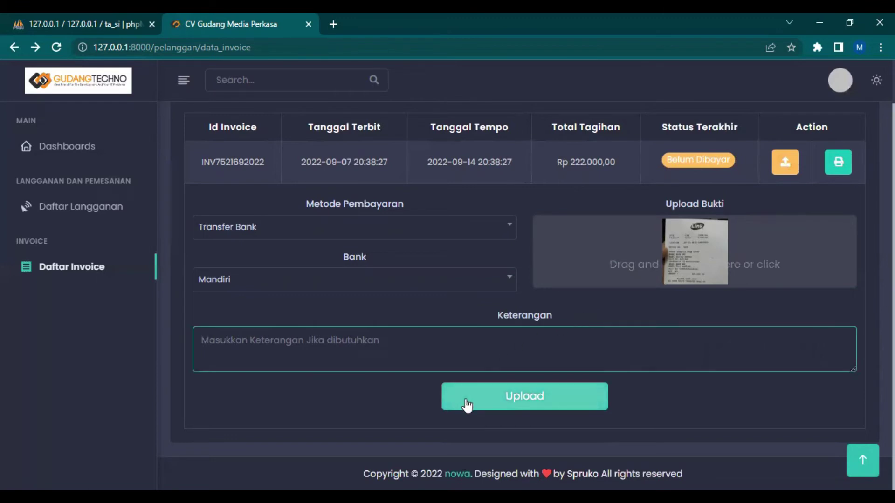
{"action": "left_click", "coordinate": [517, 396]}
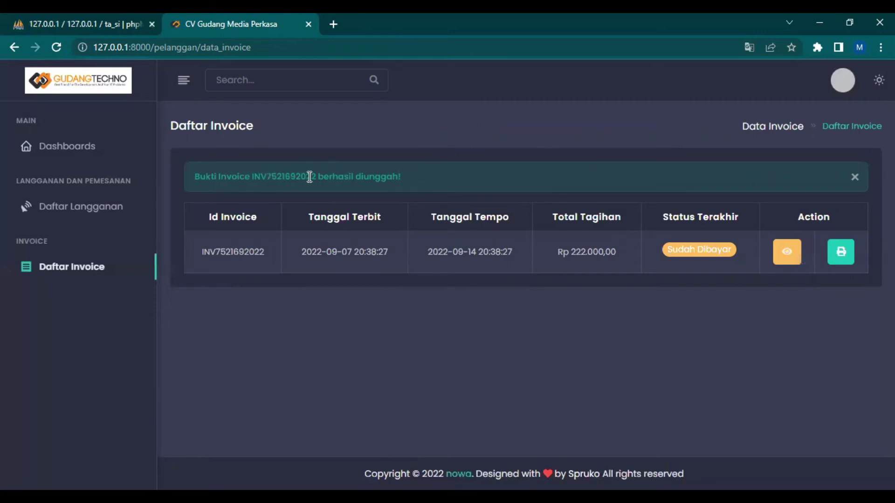
Dismiss the upload success notice for the now Sudah Dibayar invoice
{"action": "left_click_drag", "start_coordinate": [318, 176], "coordinate": [266, 176]}
{"action": "left_click", "coordinate": [532, 168]}
{"action": "left_click", "coordinate": [855, 178]}
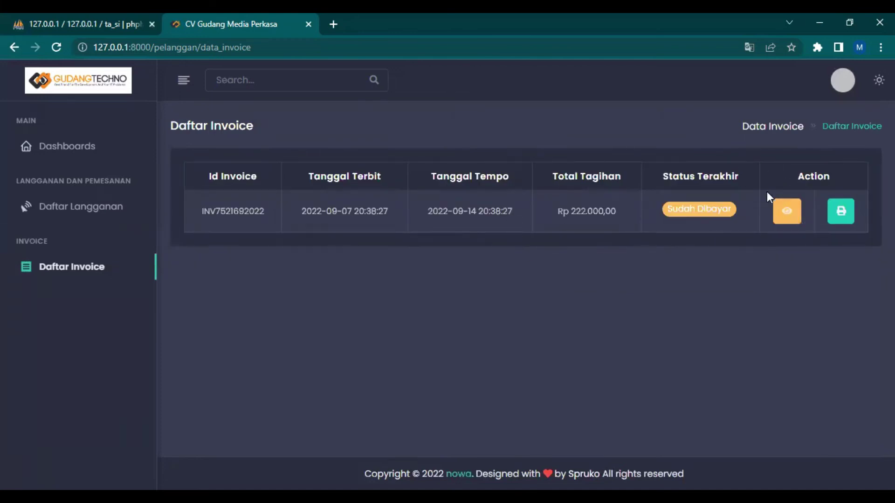
{"action": "left_click", "coordinate": [787, 212]}
{"action": "scroll", "coordinate": [326, 227], "scroll_direction": "down", "scroll_amount": 5}
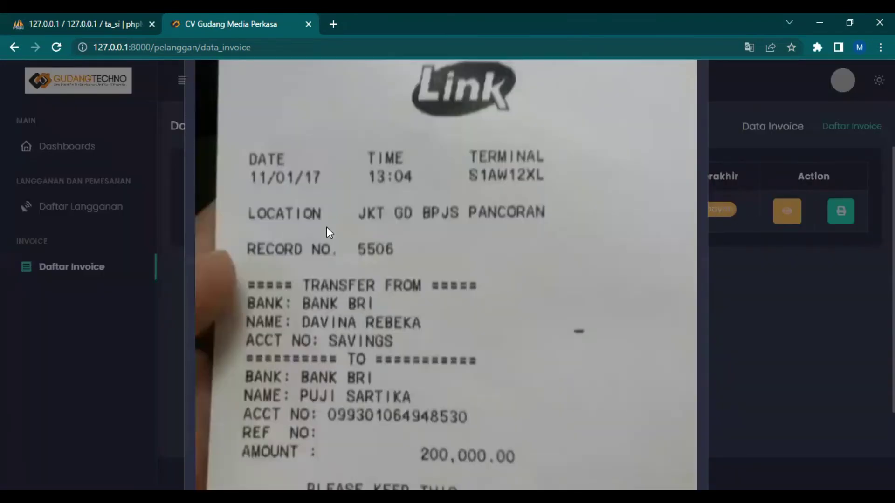
{"action": "scroll", "coordinate": [326, 229], "scroll_direction": "up", "scroll_amount": 5}
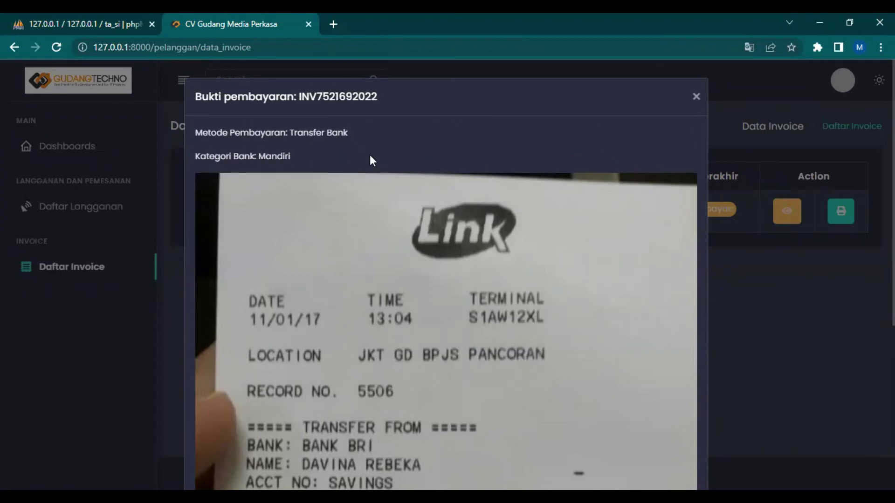
{"action": "scroll", "coordinate": [454, 169], "scroll_direction": "down", "scroll_amount": 6}
{"action": "scroll", "coordinate": [455, 169], "scroll_direction": "up", "scroll_amount": 6}
{"action": "left_click", "coordinate": [694, 96]}
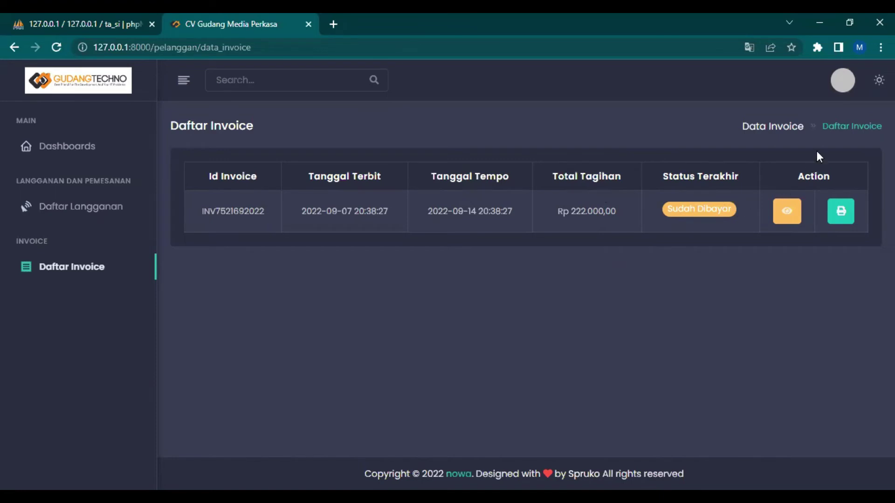
Sign out of the customer account and log in with the admin username and password
{"action": "left_click", "coordinate": [844, 77]}
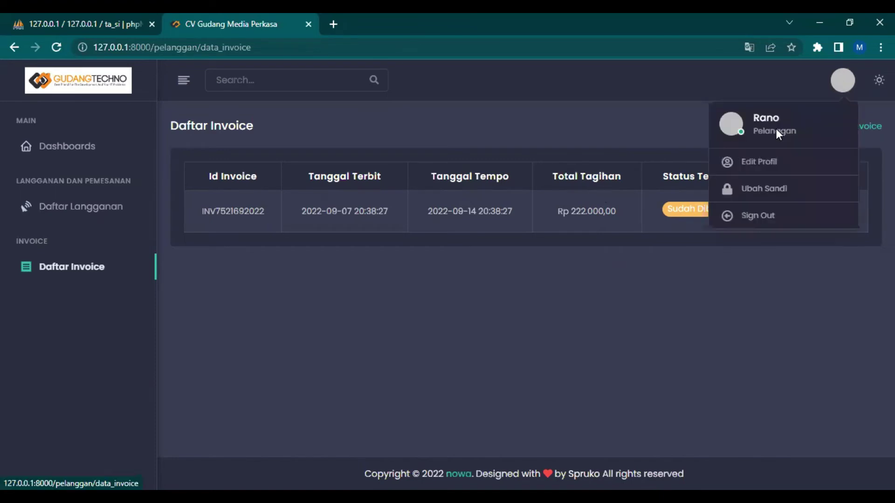
{"action": "left_click", "coordinate": [765, 217]}
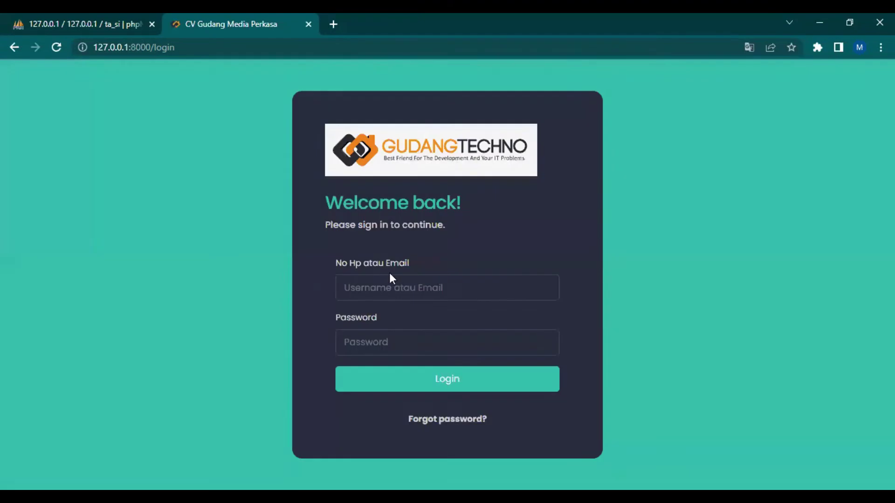
{"action": "left_click", "coordinate": [392, 292]}
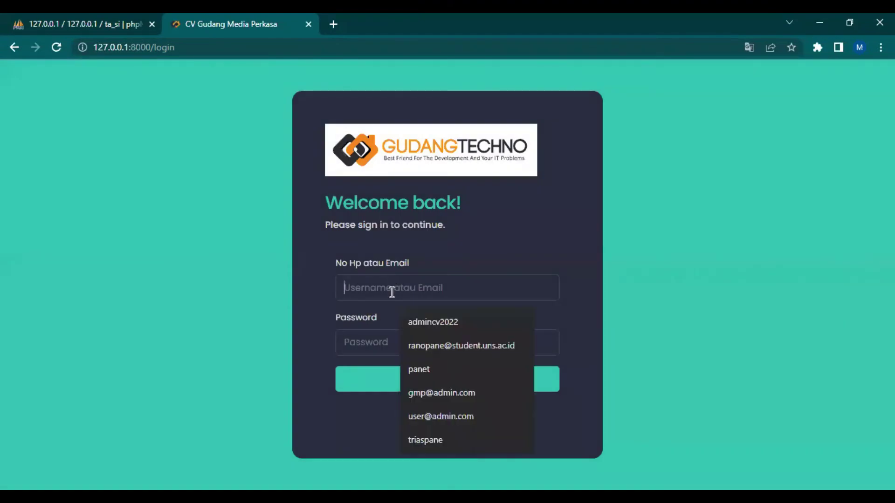
{"action": "type", "text": "admin"}
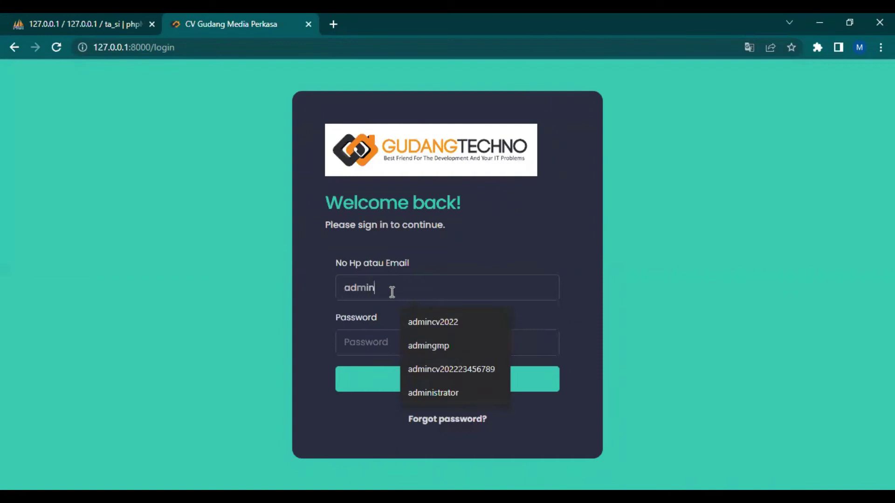
{"action": "type", "text": "gmp"}
{"action": "key", "text": "Tab"}
{"action": "type", "text": "admin123"}
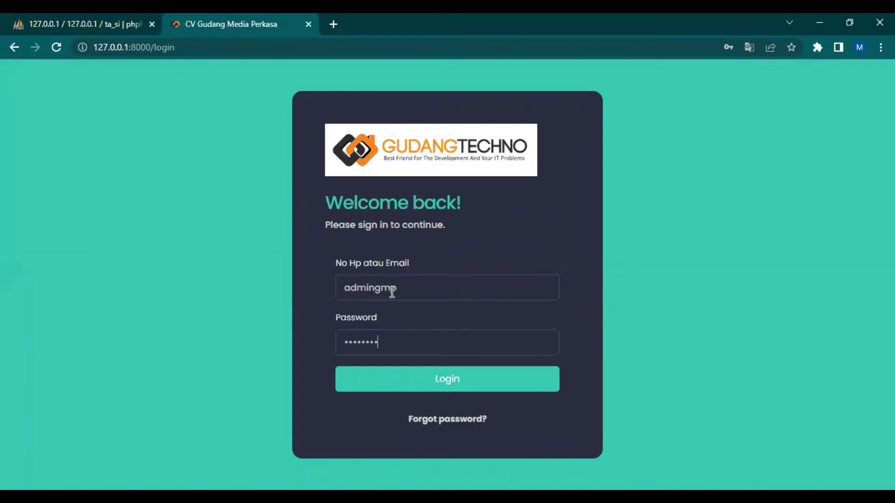
{"action": "type", "text": "45678"}
{"action": "key", "text": "Return"}
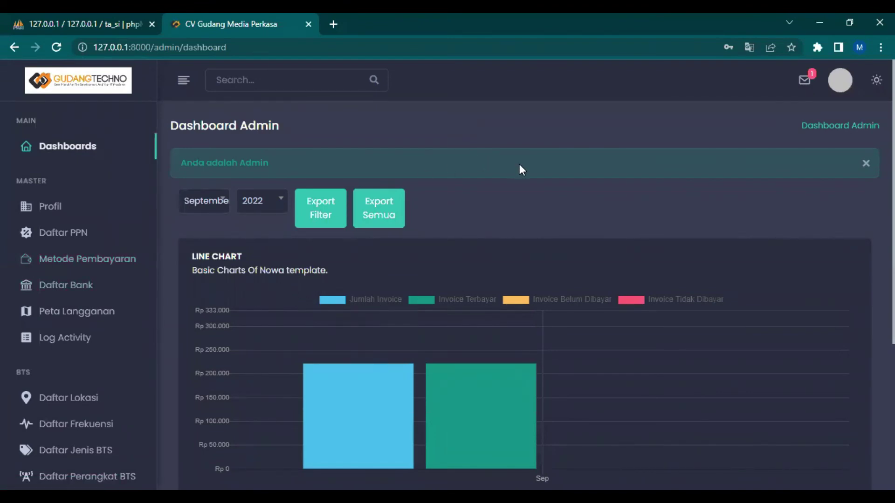
{"action": "scroll", "coordinate": [536, 187], "scroll_direction": "down", "scroll_amount": 5}
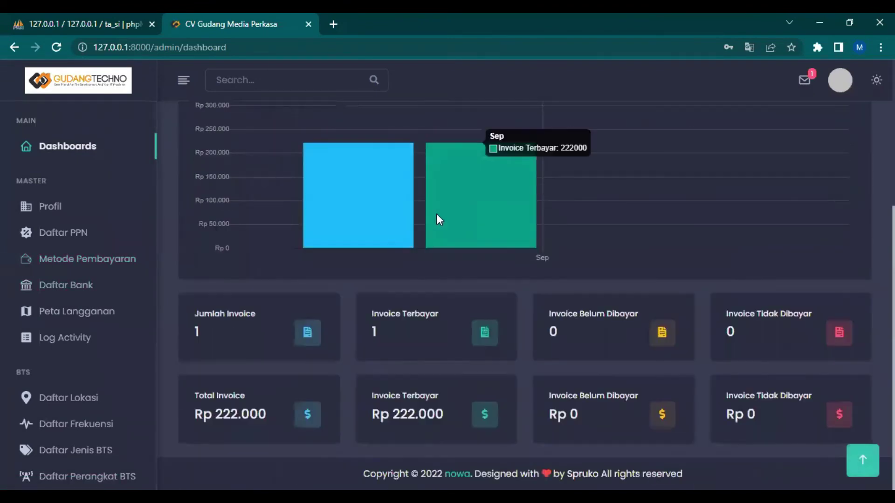
{"action": "scroll", "coordinate": [316, 254], "scroll_direction": "up", "scroll_amount": 5}
{"action": "scroll", "coordinate": [449, 236], "scroll_direction": "down", "scroll_amount": 3}
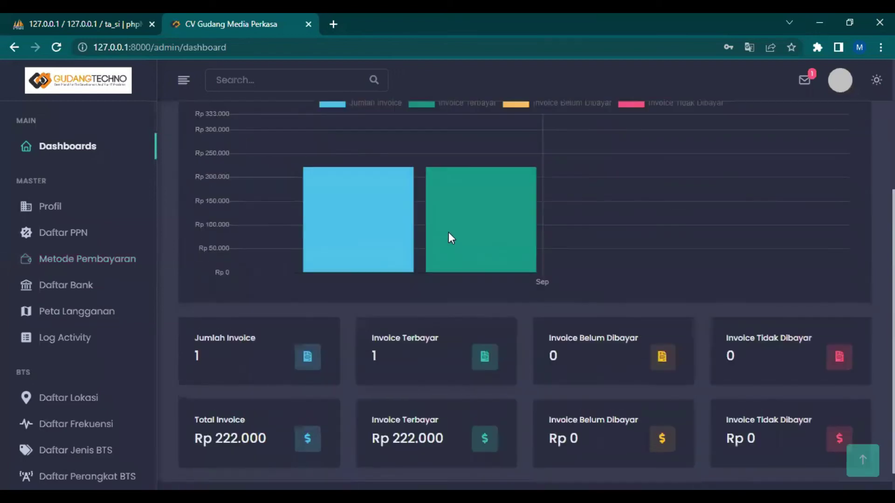
{"action": "mouse_move", "coordinate": [380, 296]}
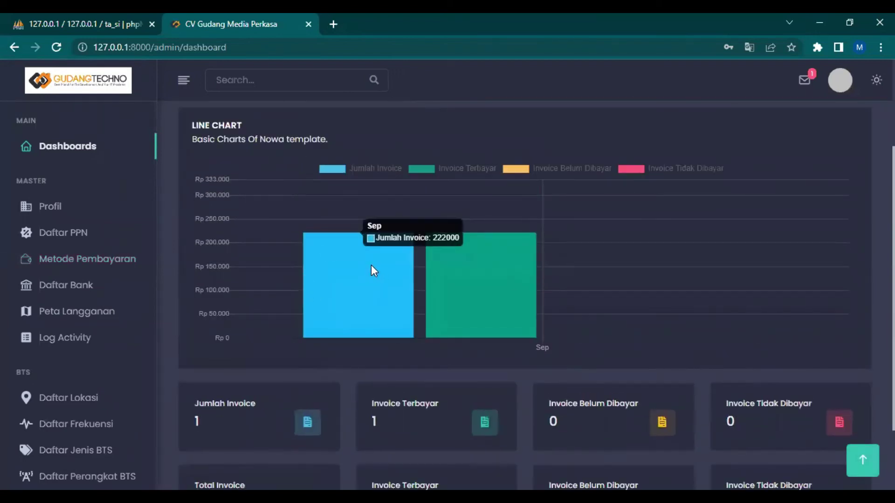
{"action": "scroll", "coordinate": [339, 197], "scroll_direction": "up", "scroll_amount": 3}
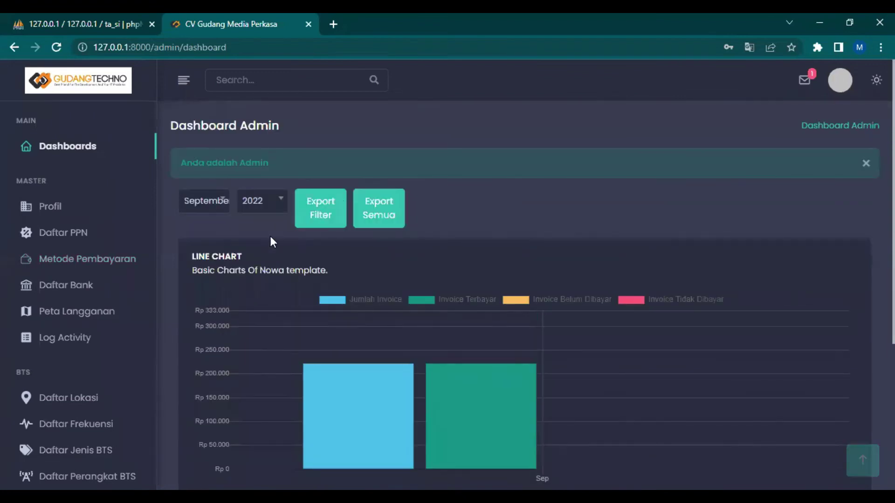
{"action": "scroll", "coordinate": [337, 386], "scroll_direction": "down", "scroll_amount": 4}
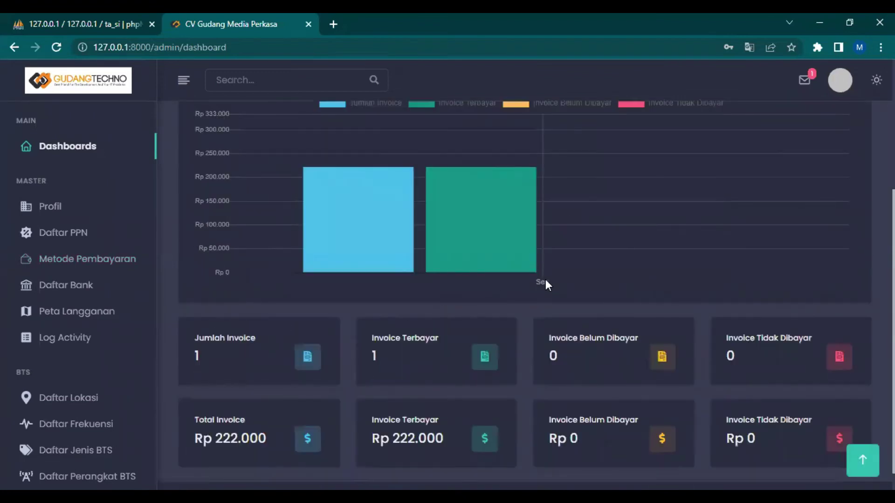
{"action": "scroll", "coordinate": [381, 256], "scroll_direction": "up", "scroll_amount": 3}
{"action": "mouse_move", "coordinate": [469, 335]}
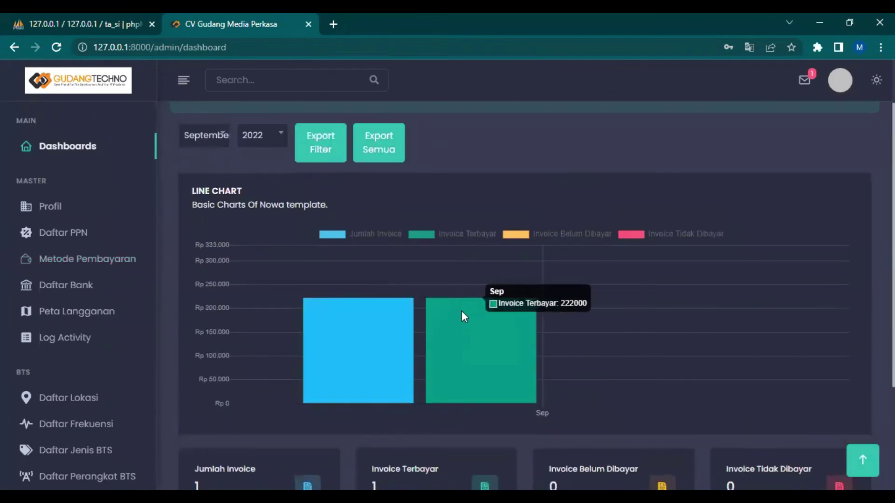
{"action": "scroll", "coordinate": [586, 317], "scroll_direction": "down", "scroll_amount": 3}
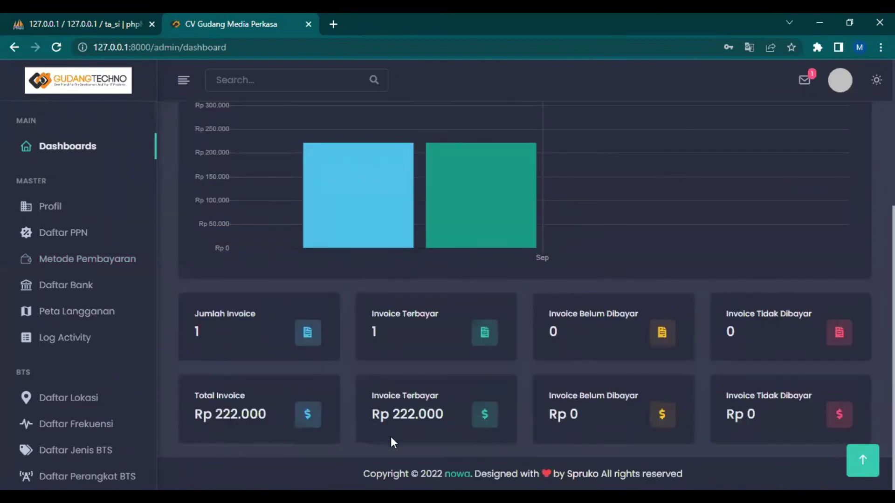
{"action": "scroll", "coordinate": [560, 335], "scroll_direction": "up", "scroll_amount": 4}
{"action": "scroll", "coordinate": [574, 320], "scroll_direction": "down", "scroll_amount": 1}
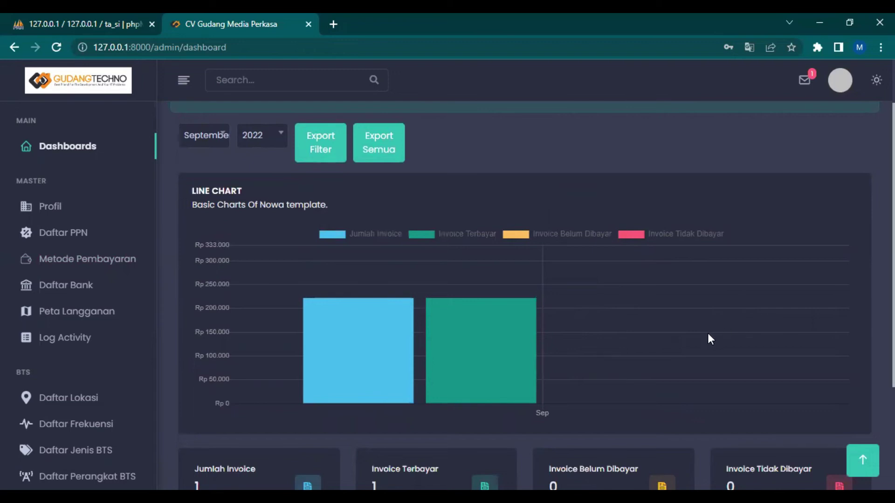
{"action": "scroll", "coordinate": [708, 332], "scroll_direction": "up", "scroll_amount": 2}
{"action": "scroll", "coordinate": [691, 341], "scroll_direction": "down", "scroll_amount": 4}
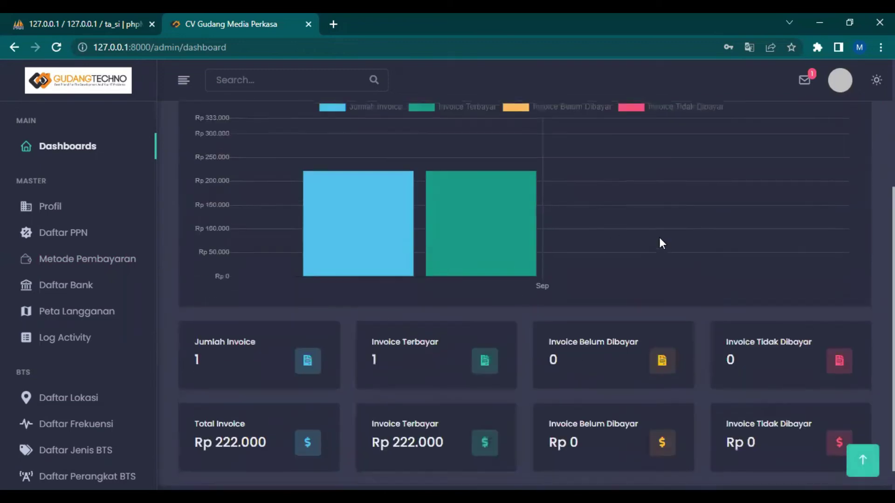
{"action": "scroll", "coordinate": [659, 236], "scroll_direction": "up", "scroll_amount": 4}
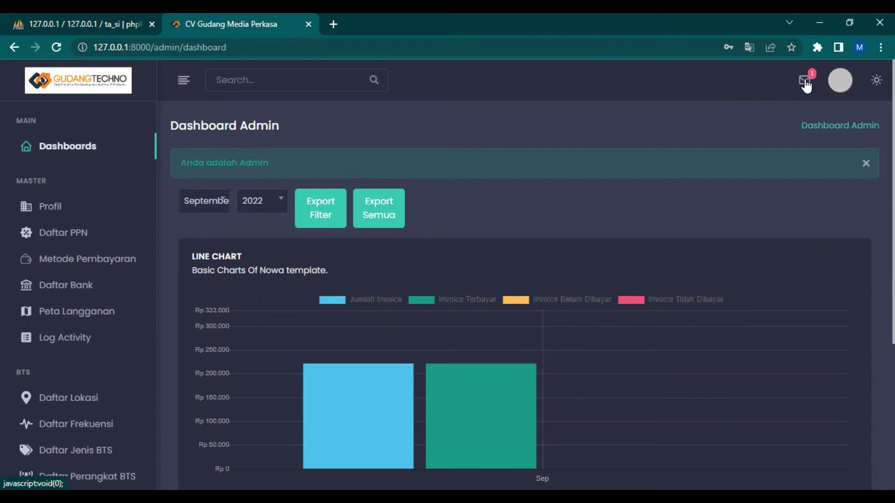
Follow the customer's 'Sudah Melakukan Pembayaran' message to the September 2022 invoice list
{"action": "left_click", "coordinate": [806, 85]}
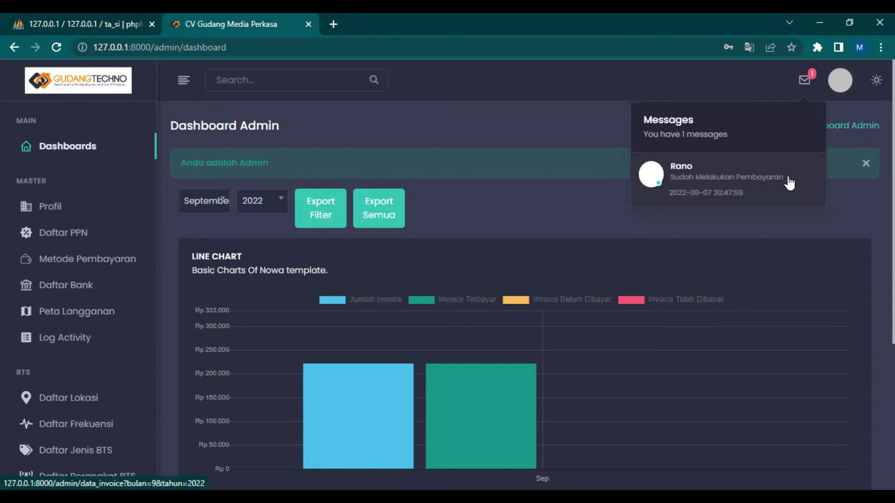
{"action": "left_click", "coordinate": [685, 170]}
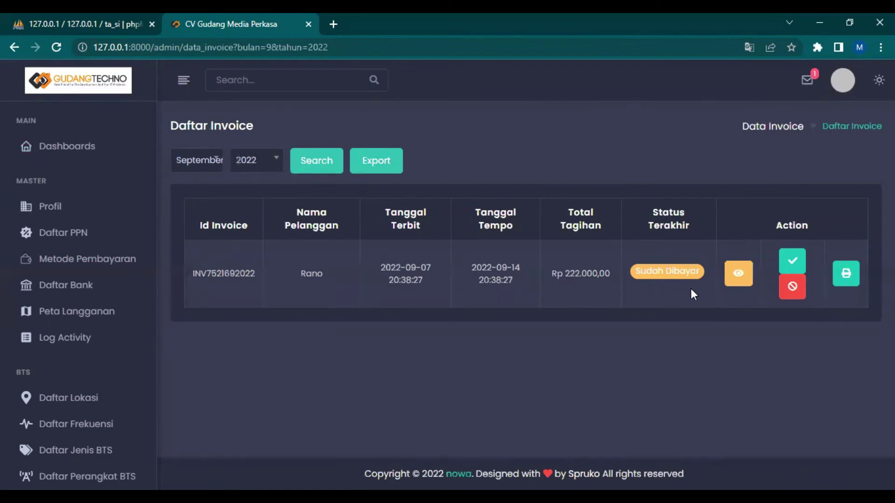
{"action": "left_click", "coordinate": [732, 279]}
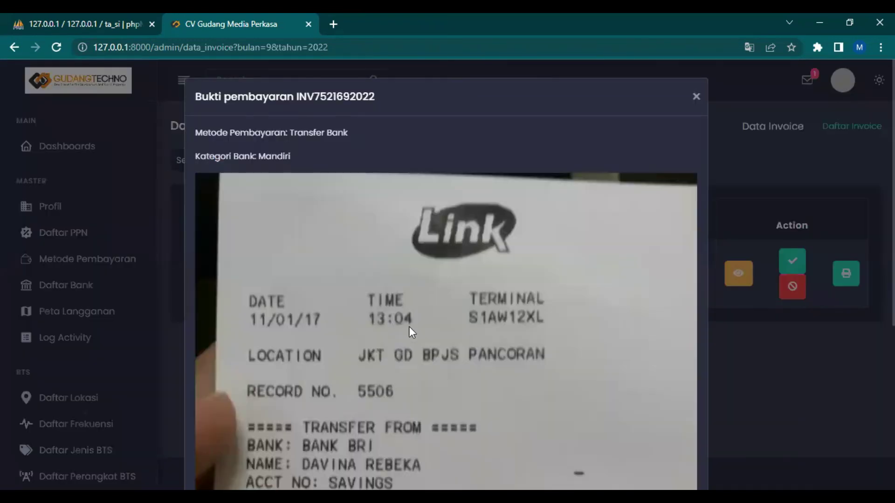
{"action": "scroll", "coordinate": [412, 326], "scroll_direction": "down", "scroll_amount": 5}
{"action": "scroll", "coordinate": [418, 332], "scroll_direction": "up", "scroll_amount": 5}
{"action": "left_click", "coordinate": [696, 98]}
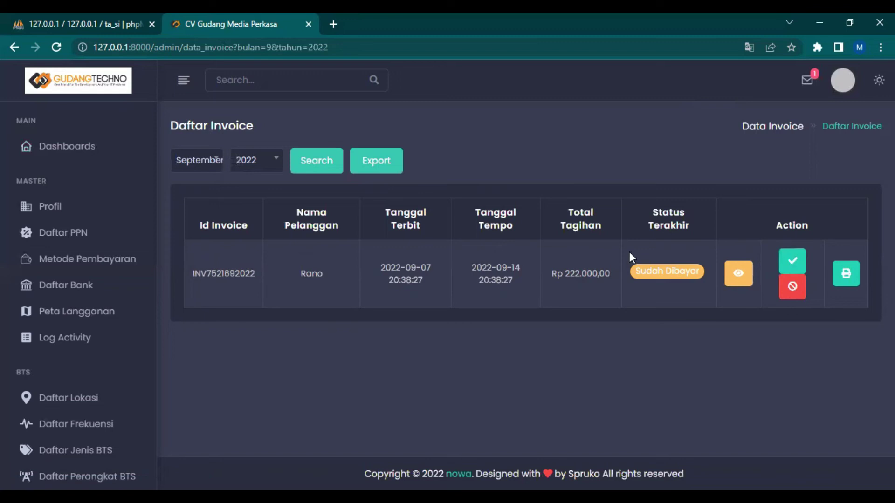
{"action": "left_click", "coordinate": [793, 289]}
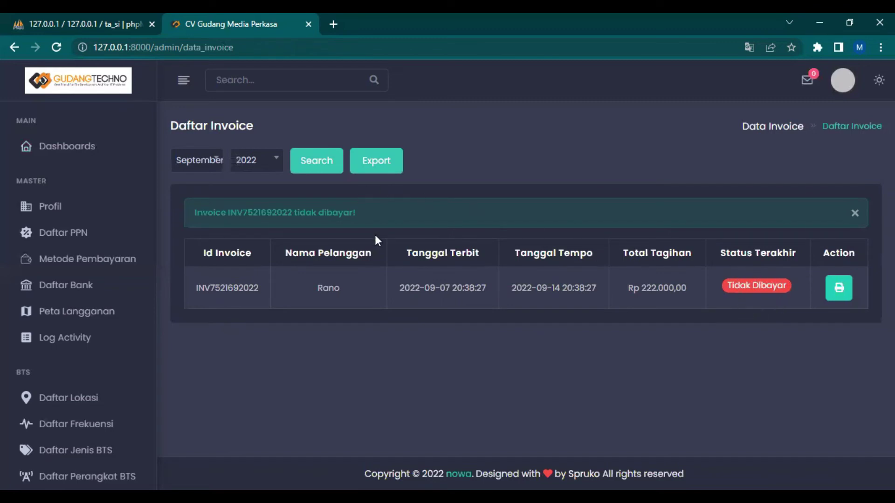
{"action": "left_click", "coordinate": [855, 214]}
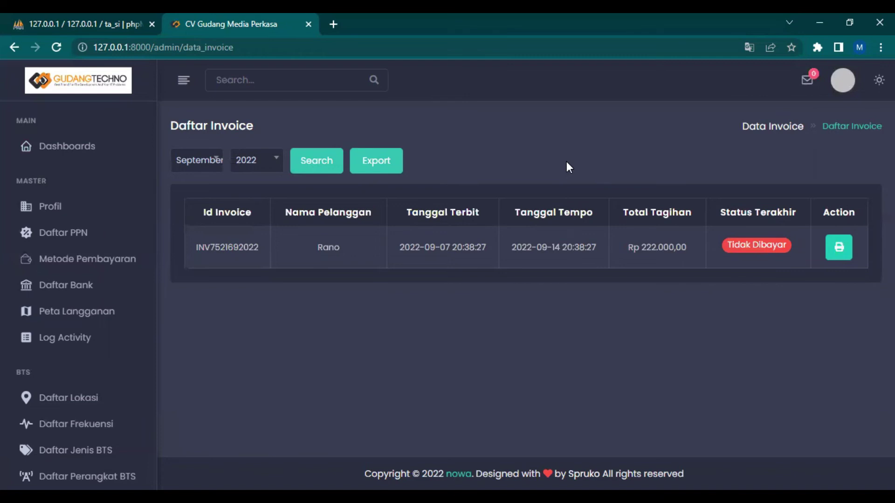
{"action": "left_click", "coordinate": [842, 91]}
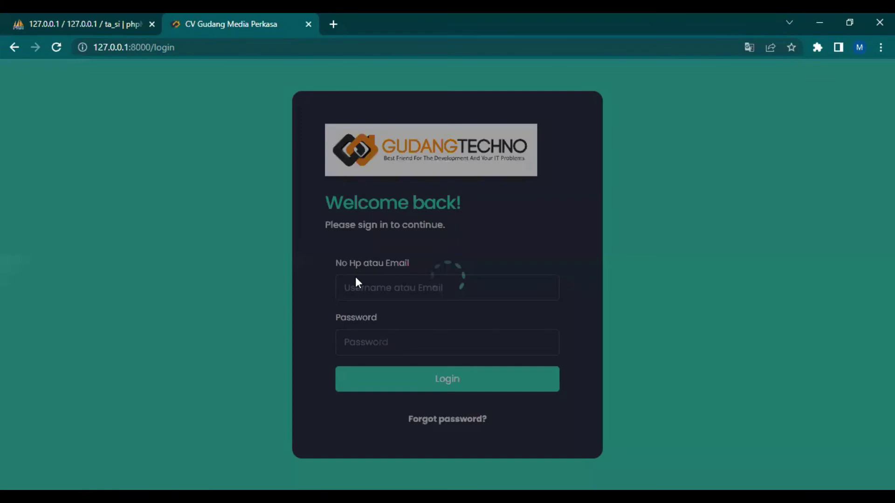
Log in as the customer with the saved phone number and password, then open Daftar Invoice
{"action": "left_click", "coordinate": [400, 291]}
{"action": "key", "text": "ctrl+v"}
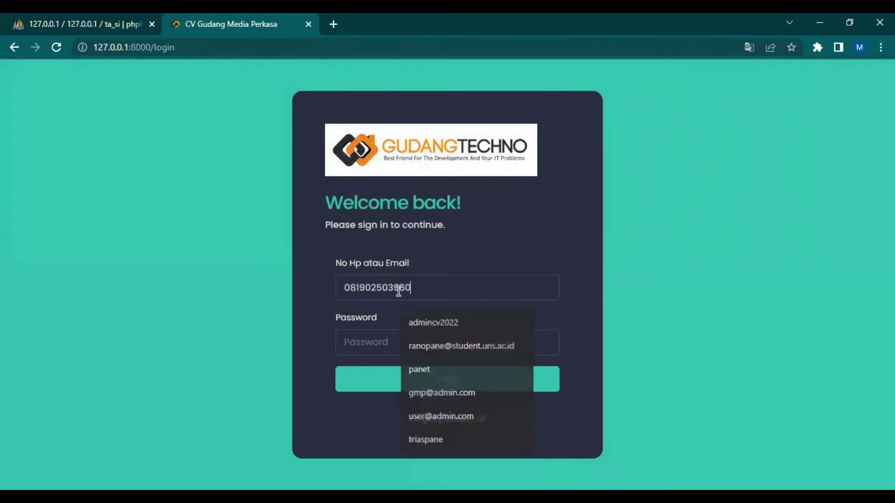
{"action": "key", "text": "Tab"}
{"action": "key", "text": "ctrl+v"}
{"action": "key", "text": "Return"}
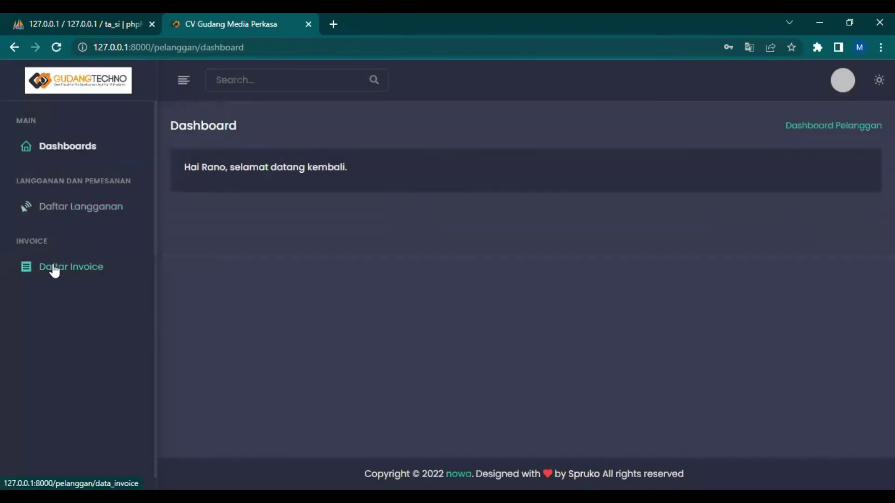
{"action": "left_click", "coordinate": [54, 270]}
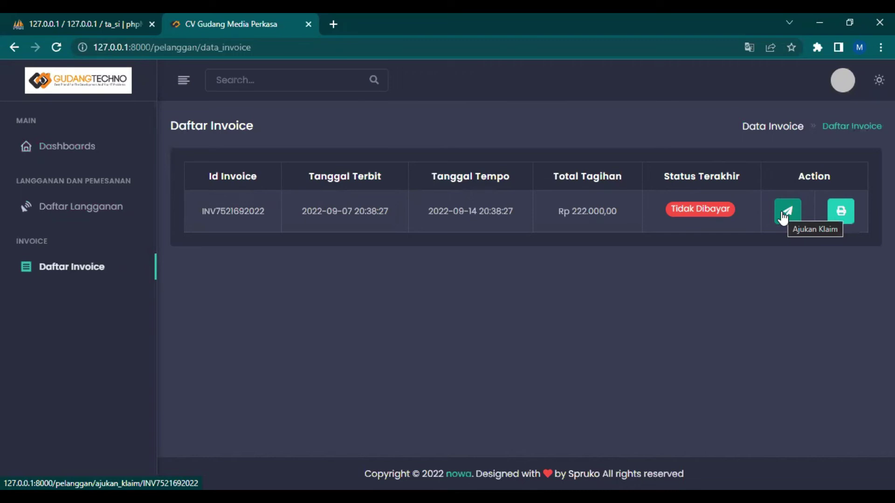
{"action": "left_click", "coordinate": [783, 216]}
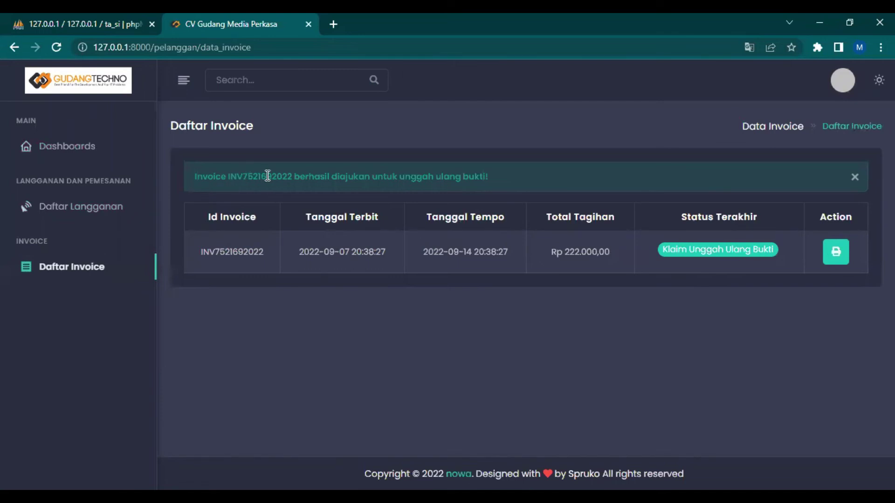
{"action": "left_click", "coordinate": [838, 85]}
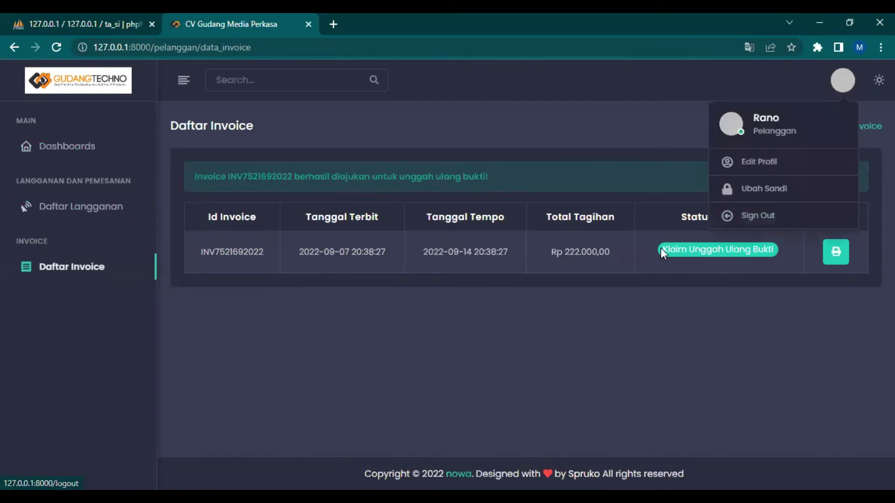
{"action": "left_click", "coordinate": [490, 250]}
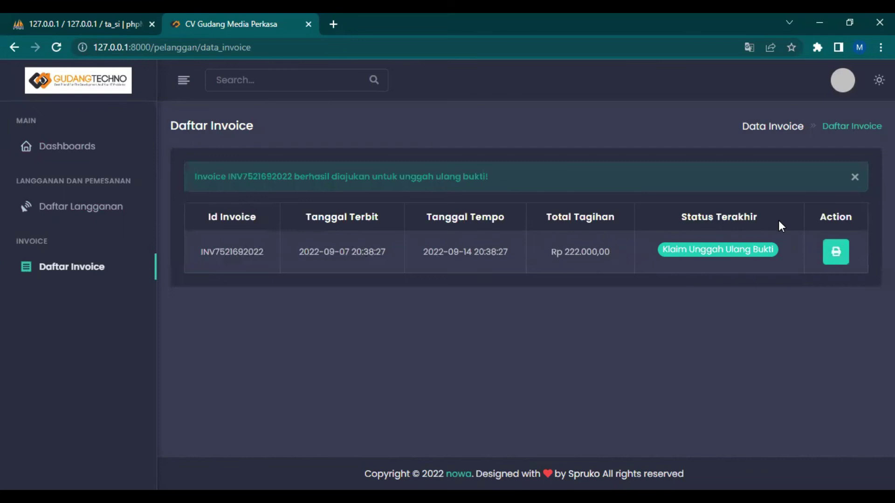
{"action": "left_click", "coordinate": [842, 81]}
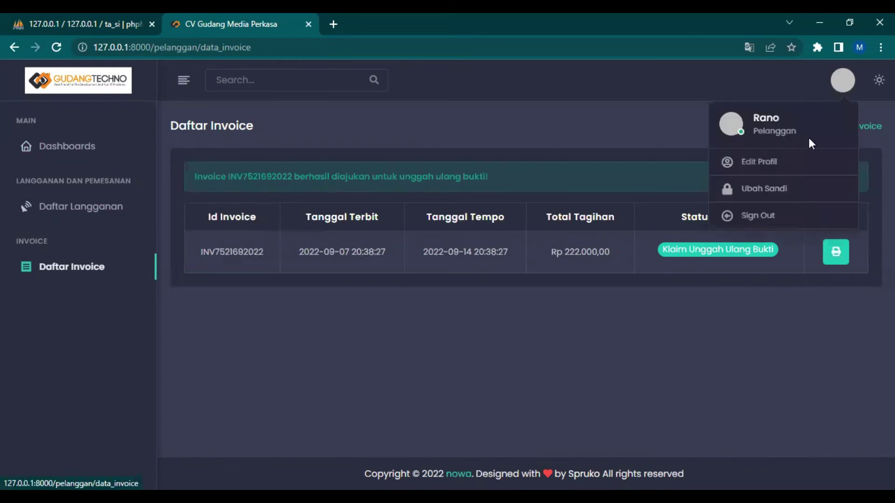
Sign out of the customer account and log in with the admin username and password
{"action": "left_click", "coordinate": [767, 213]}
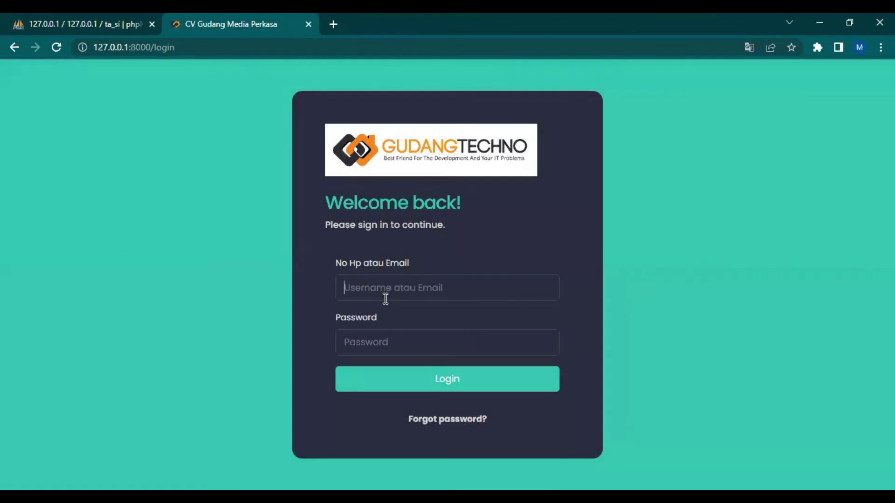
{"action": "left_click", "coordinate": [381, 286]}
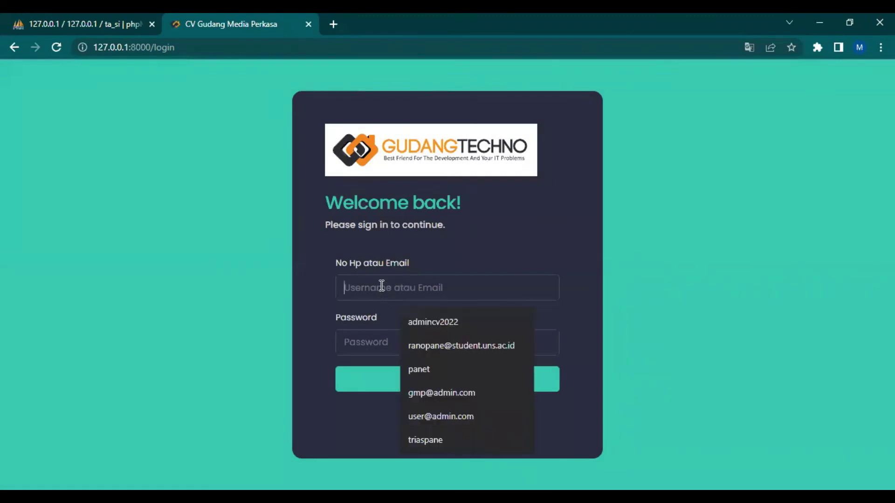
{"action": "type", "text": "admin"}
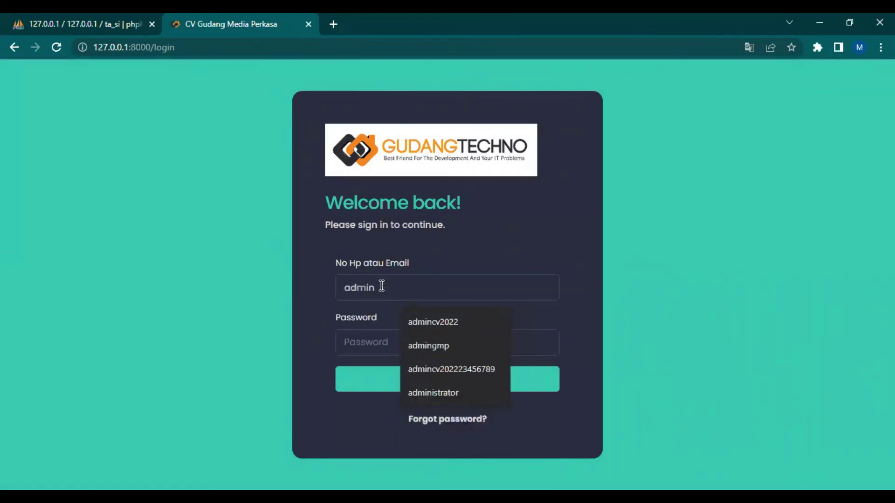
{"action": "type", "text": "gmp"}
{"action": "key", "text": "Tab"}
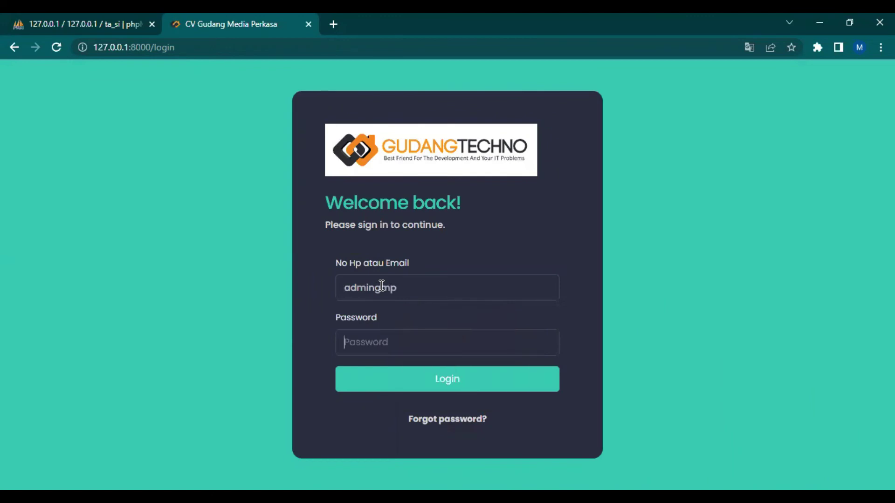
{"action": "type", "text": "admin1234567"}
{"action": "key", "text": "Return"}
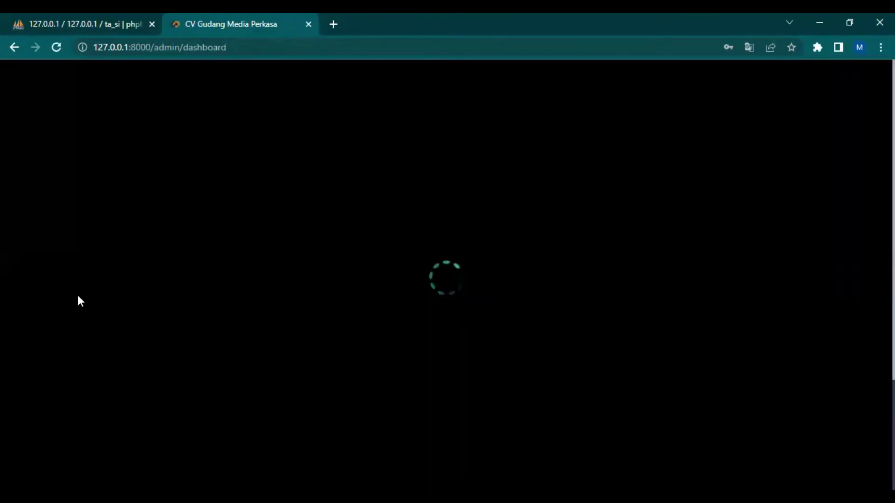
{"action": "scroll", "coordinate": [77, 295], "scroll_direction": "down", "scroll_amount": 5}
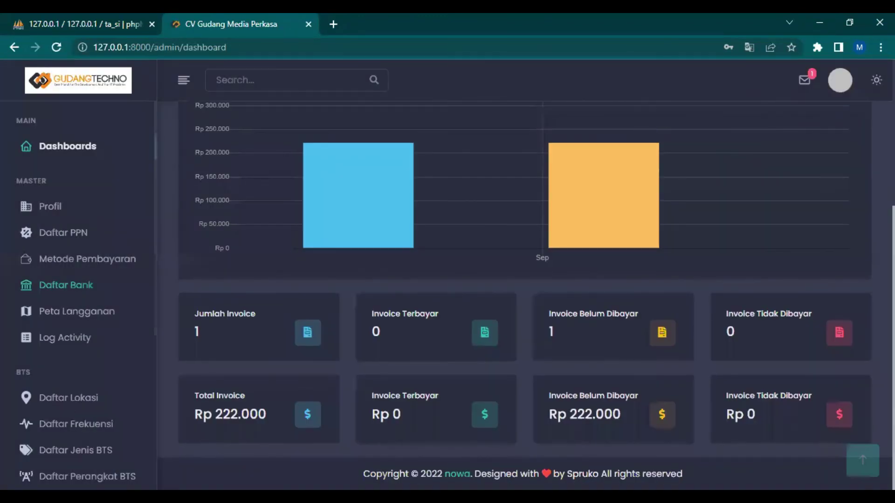
{"action": "left_click", "coordinate": [459, 227]}
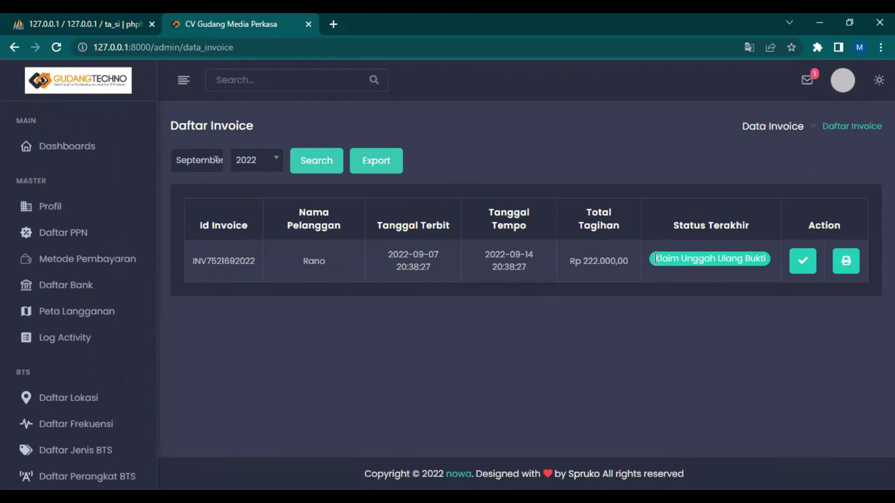
{"action": "left_click_drag", "start_coordinate": [659, 257], "coordinate": [779, 245]}
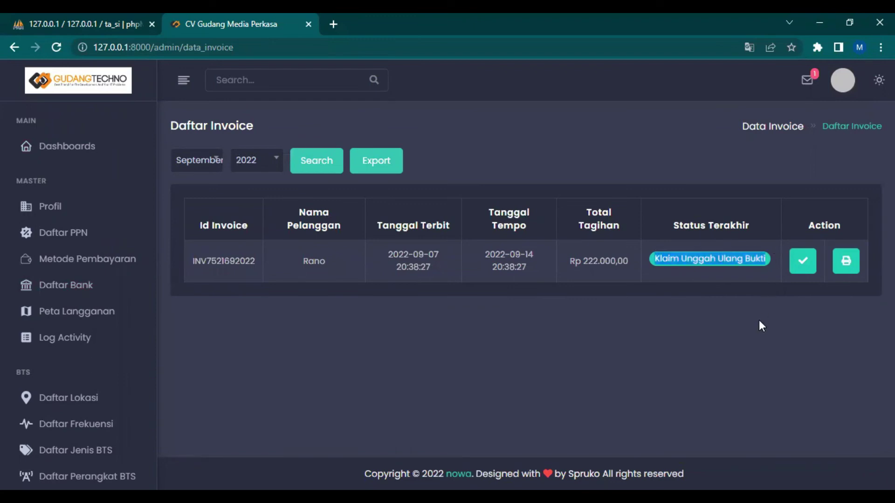
{"action": "left_click", "coordinate": [724, 162]}
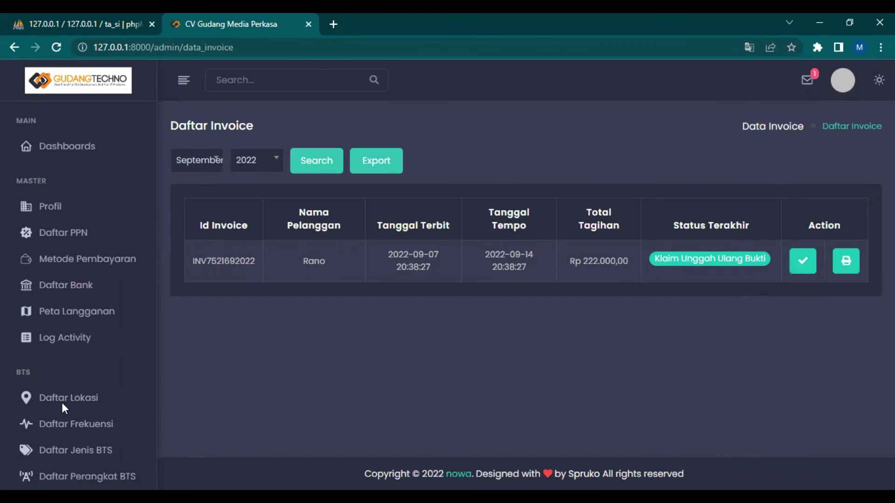
{"action": "scroll", "coordinate": [75, 400], "scroll_direction": "down", "scroll_amount": 5}
{"action": "scroll", "coordinate": [89, 401], "scroll_direction": "up", "scroll_amount": 5}
Open the customer's re-upload claim message and approve it with Setujui klaim
{"action": "left_click", "coordinate": [808, 88]}
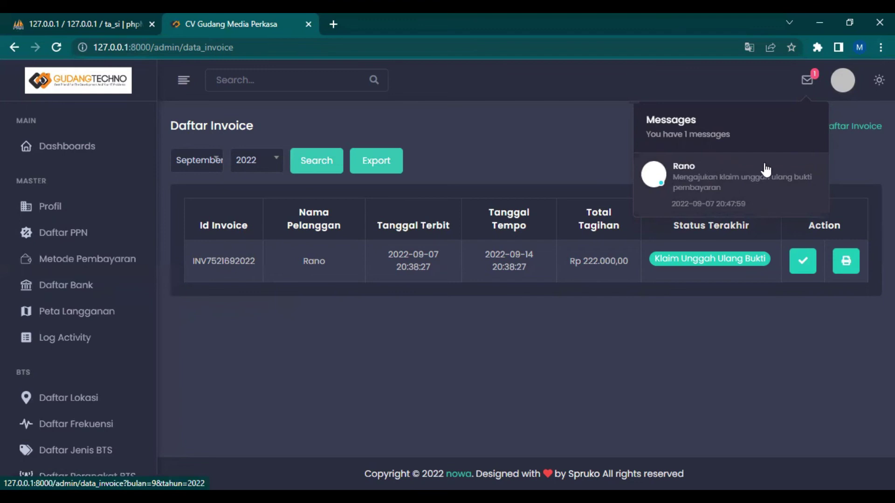
{"action": "left_click", "coordinate": [808, 83]}
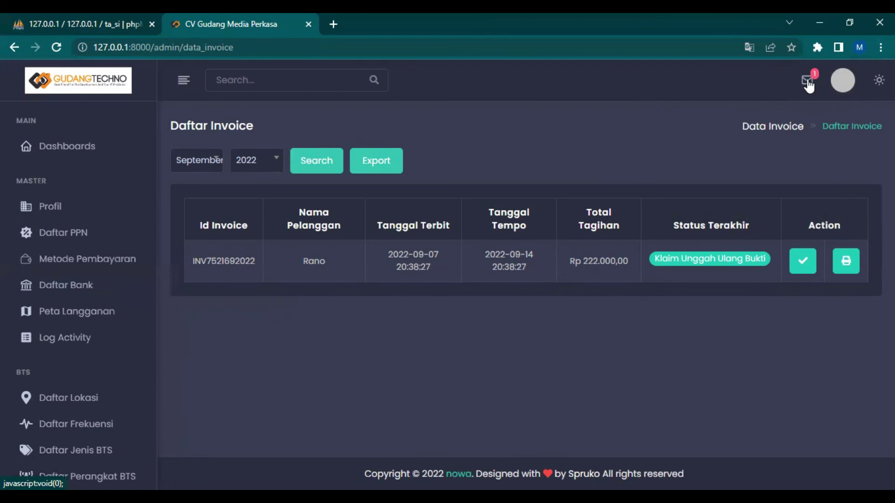
{"action": "left_click", "coordinate": [810, 85]}
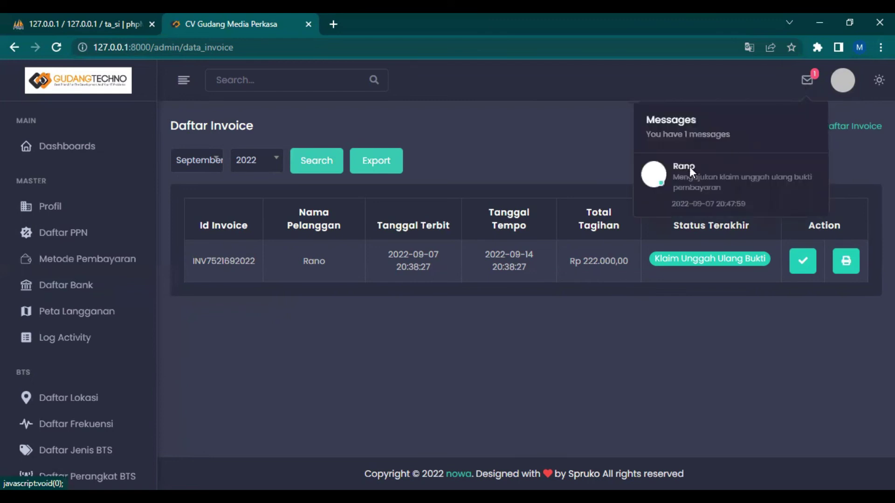
{"action": "left_click", "coordinate": [689, 166]}
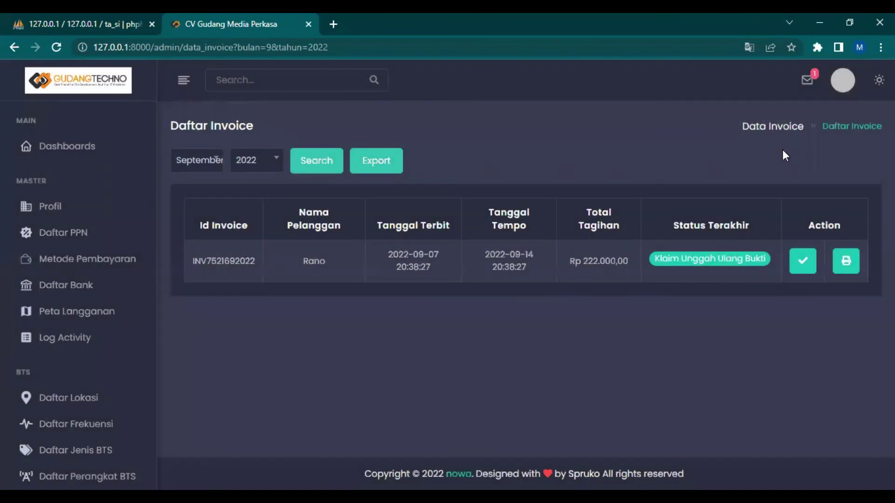
{"action": "left_click", "coordinate": [802, 267]}
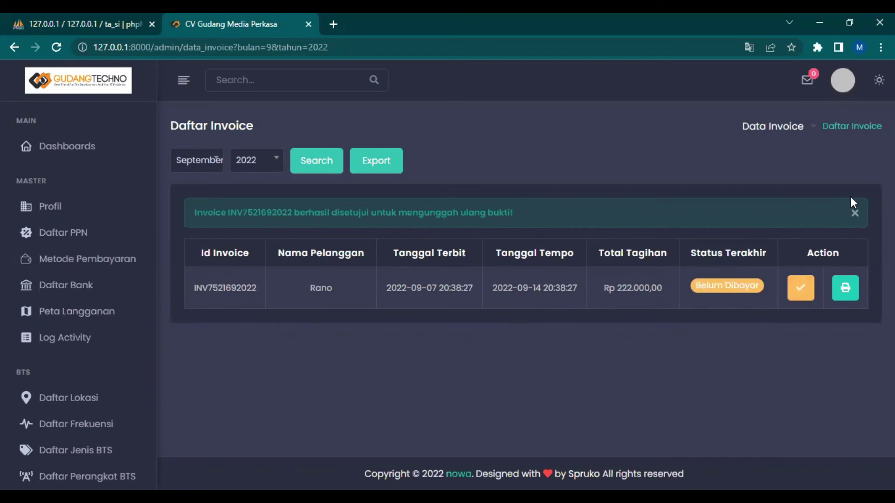
{"action": "left_click", "coordinate": [856, 215]}
Sign out of the admin account, log in as the customer, and open Daftar Invoice
{"action": "left_click", "coordinate": [843, 81]}
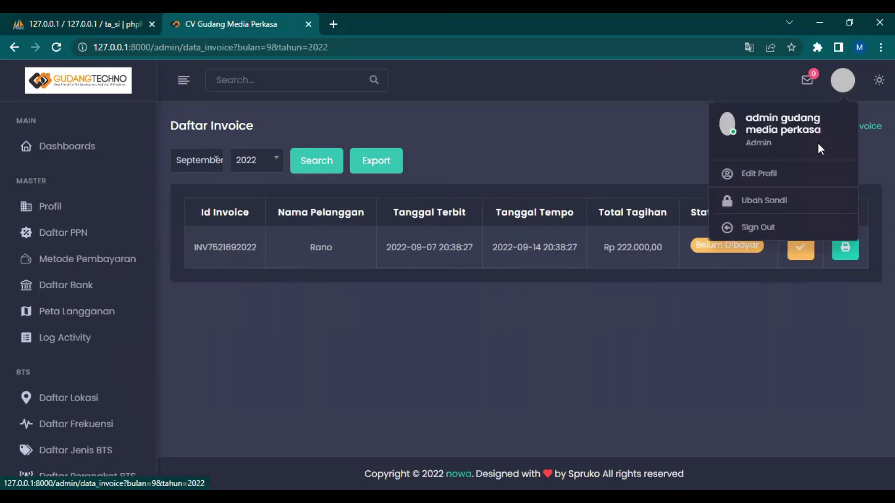
{"action": "left_click", "coordinate": [771, 227]}
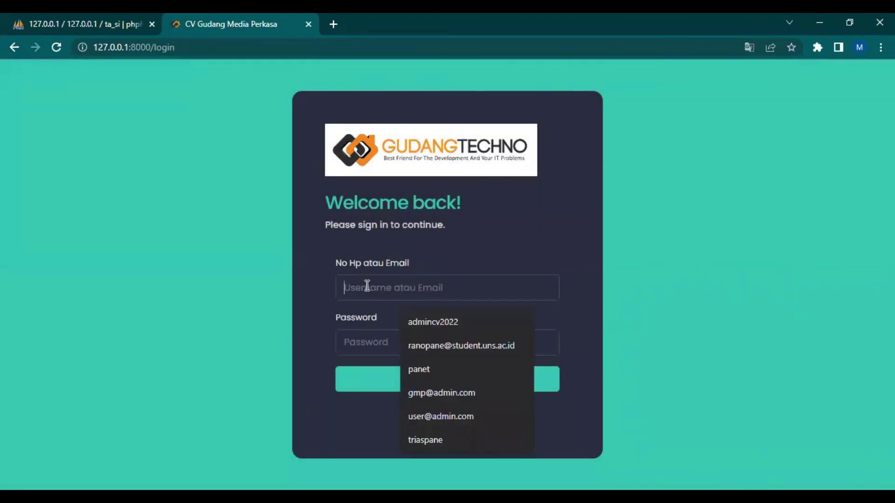
{"action": "key", "text": "ctrl+v"}
{"action": "key", "text": "Tab"}
{"action": "key", "text": "ctrl+v"}
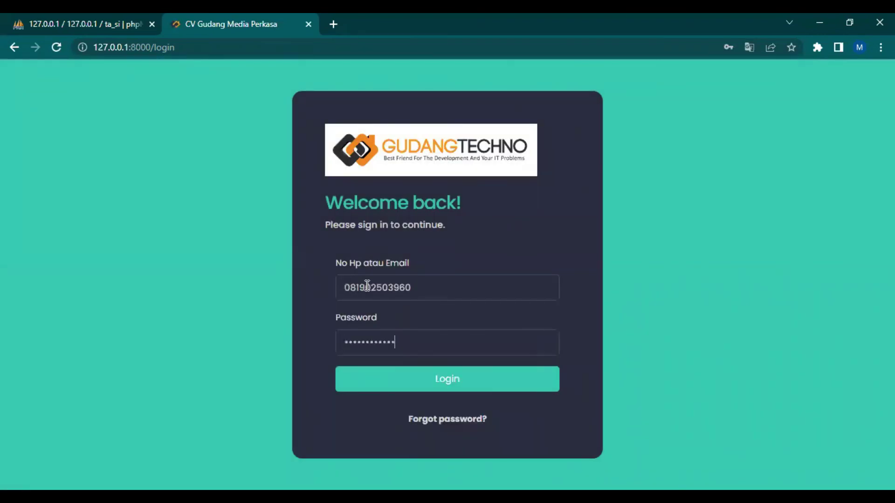
{"action": "key", "text": "Return"}
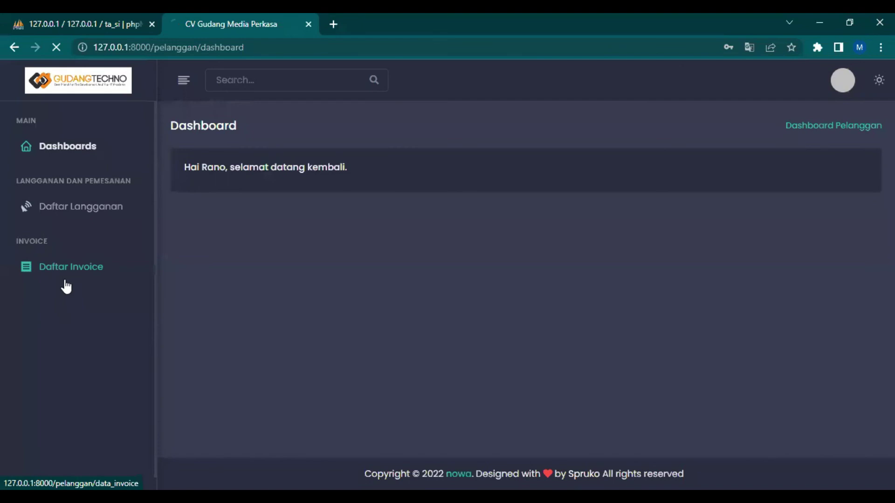
{"action": "left_click", "coordinate": [65, 281]}
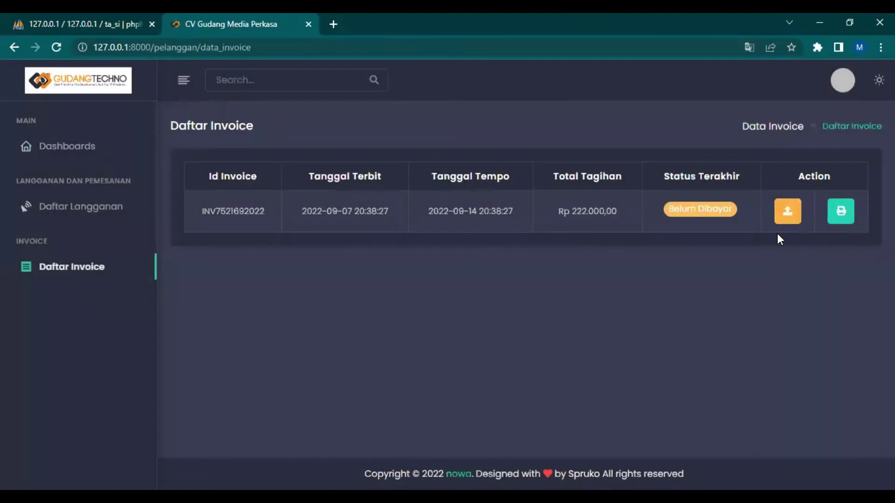
{"action": "left_click", "coordinate": [788, 211]}
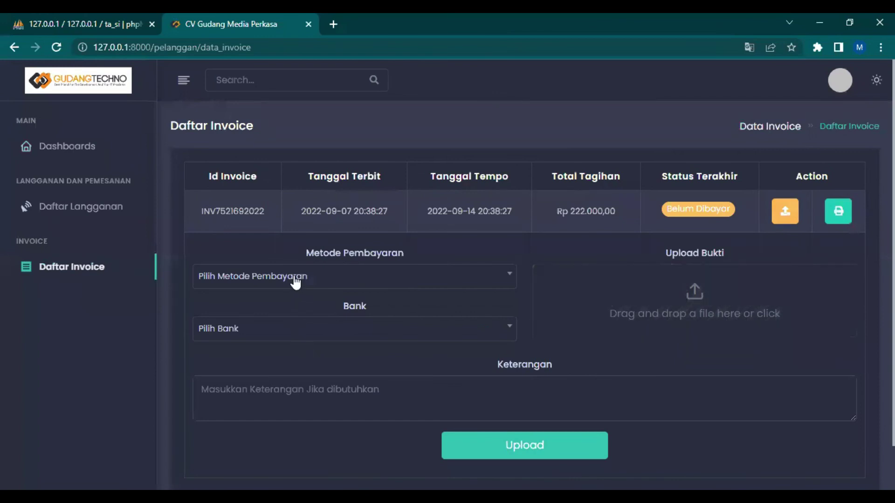
{"action": "left_click", "coordinate": [295, 280]}
{"action": "left_click", "coordinate": [289, 367]}
{"action": "left_click", "coordinate": [305, 334]}
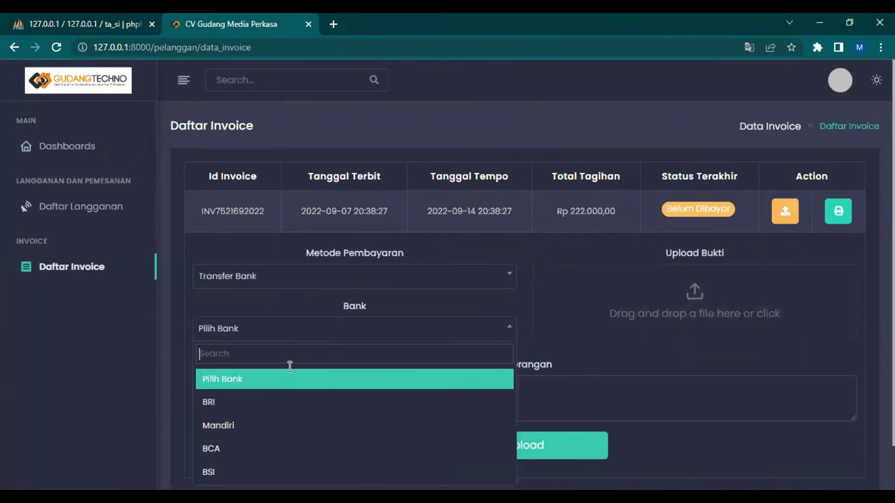
{"action": "left_click", "coordinate": [256, 426]}
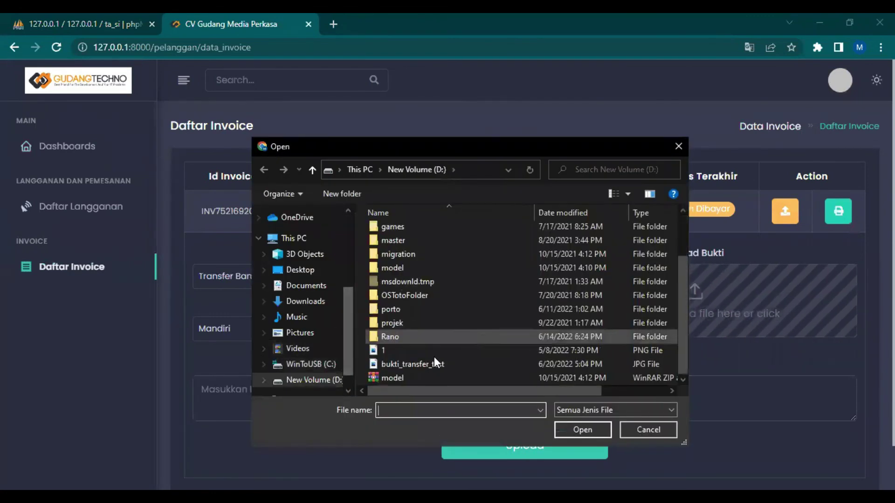
{"action": "left_click", "coordinate": [421, 363]}
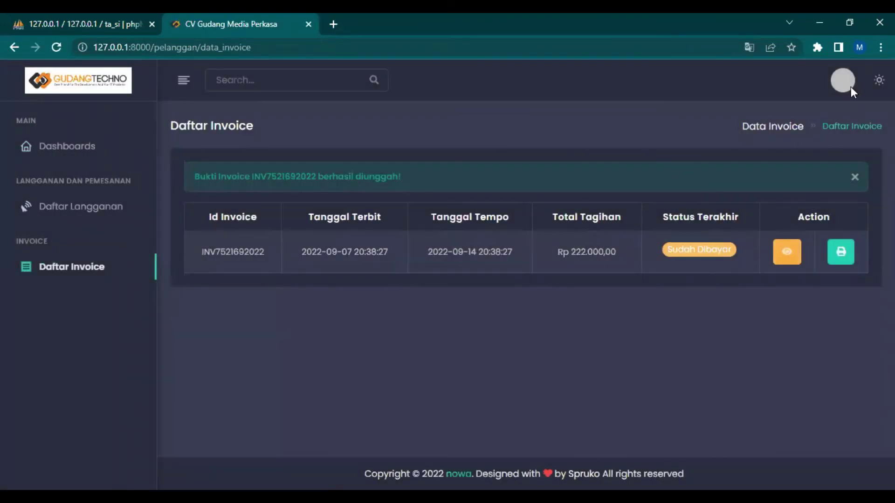
{"action": "left_click", "coordinate": [846, 84]}
{"action": "left_click", "coordinate": [748, 214]}
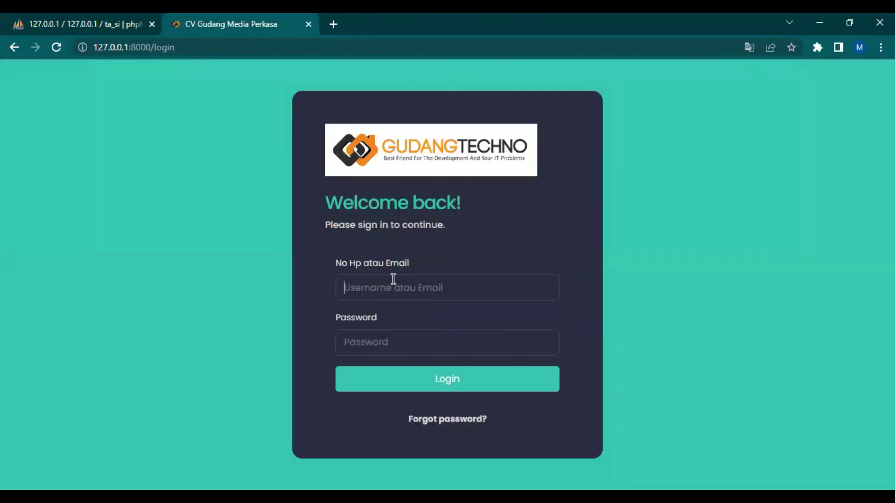
Log in with the admin username and password, correcting a mistyped password, to reach Dashboard Admin
{"action": "left_click", "coordinate": [394, 279]}
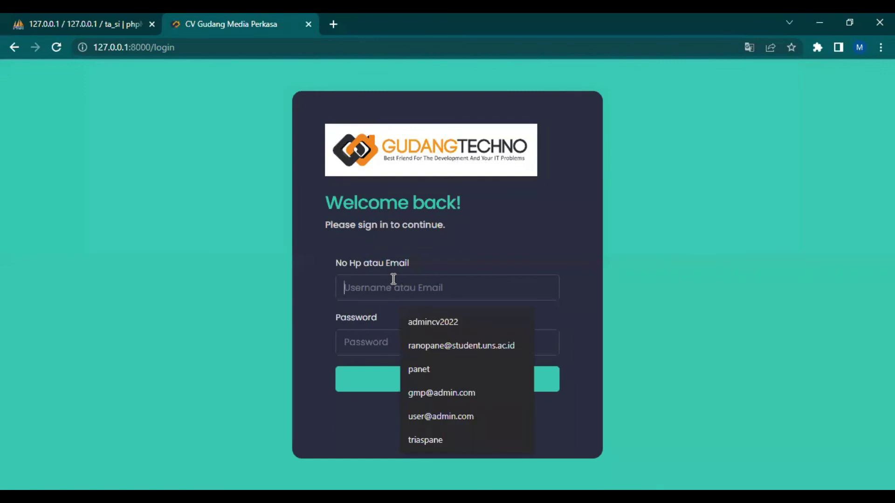
{"action": "type", "text": "admin"}
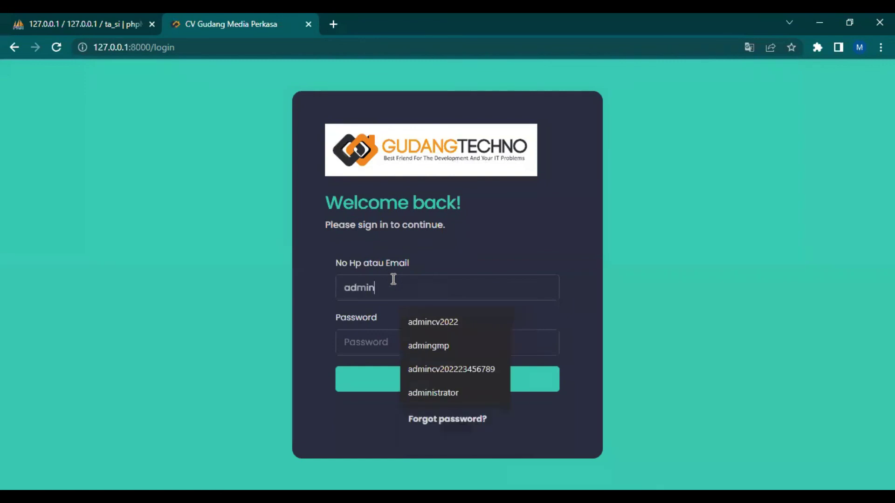
{"action": "type", "text": "gmp"}
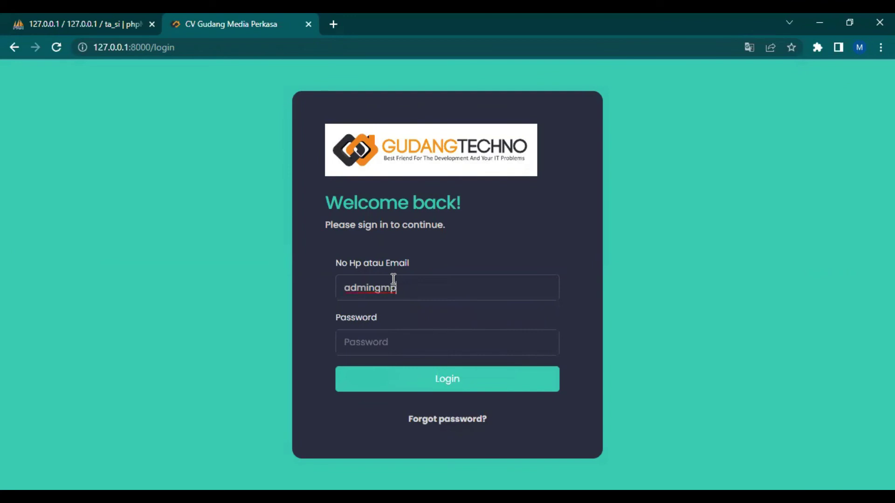
{"action": "key", "text": "Tab"}
{"action": "type", "text": "12345"}
{"action": "key", "text": "BackSpace"}
{"action": "key", "text": "BackSpace"}
{"action": "key", "text": "BackSpace"}
{"action": "key", "text": "BackSpace"}
{"action": "key", "text": "BackSpace"}
{"action": "type", "text": "1234567890123"}
{"action": "key", "text": "Return"}
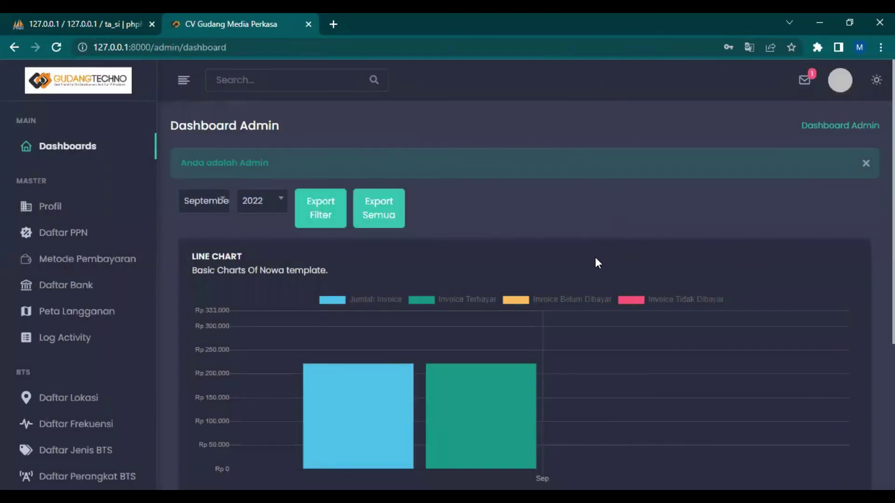
{"action": "left_click", "coordinate": [805, 80]}
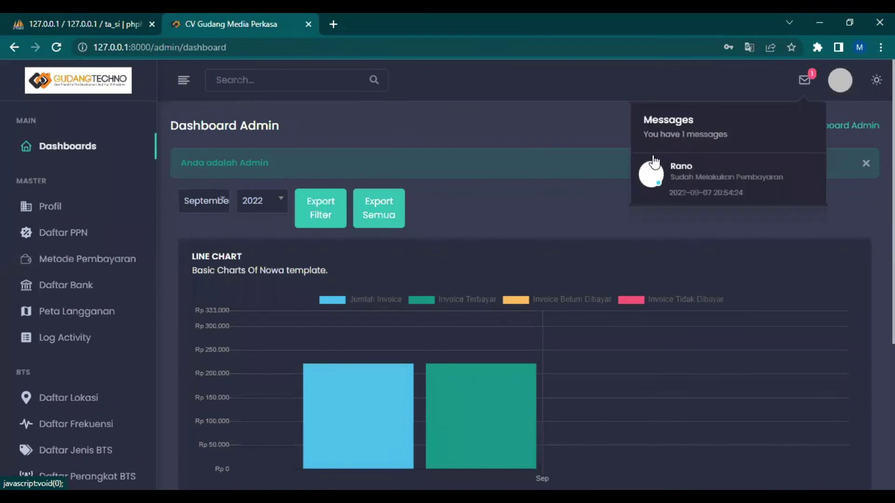
{"action": "left_click", "coordinate": [681, 169]}
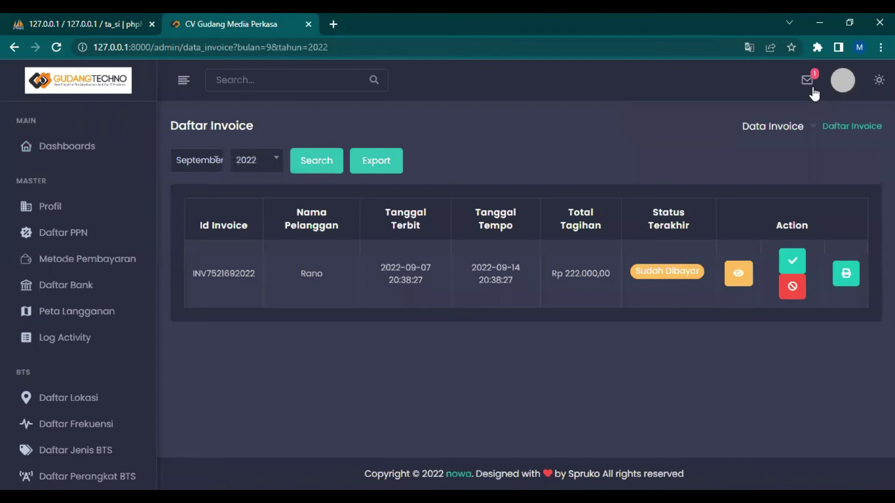
{"action": "left_click", "coordinate": [807, 81]}
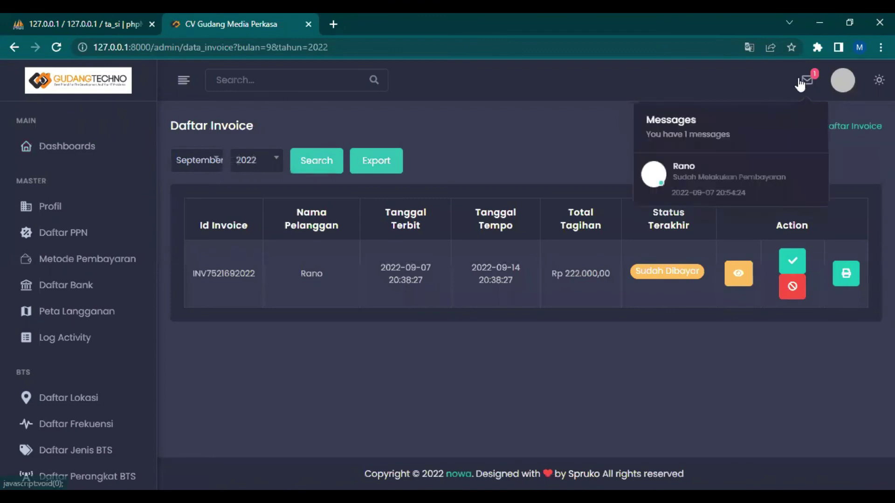
{"action": "left_click", "coordinate": [806, 82]}
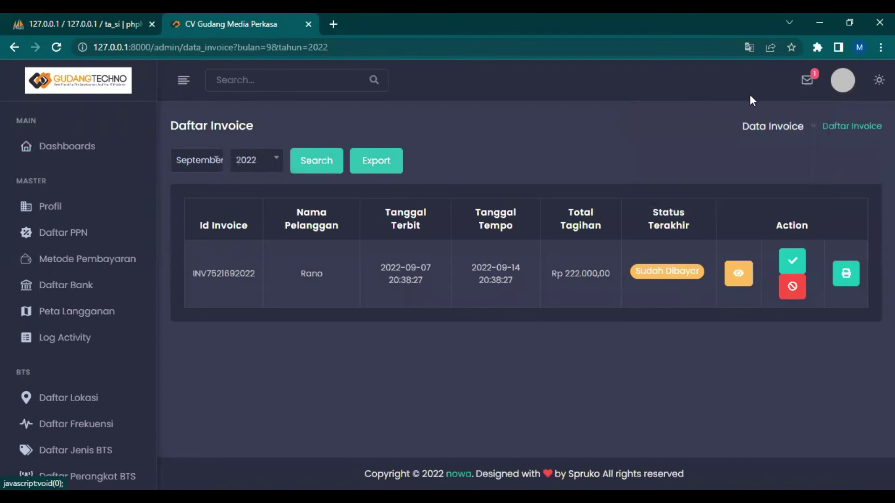
{"action": "left_click", "coordinate": [794, 265]}
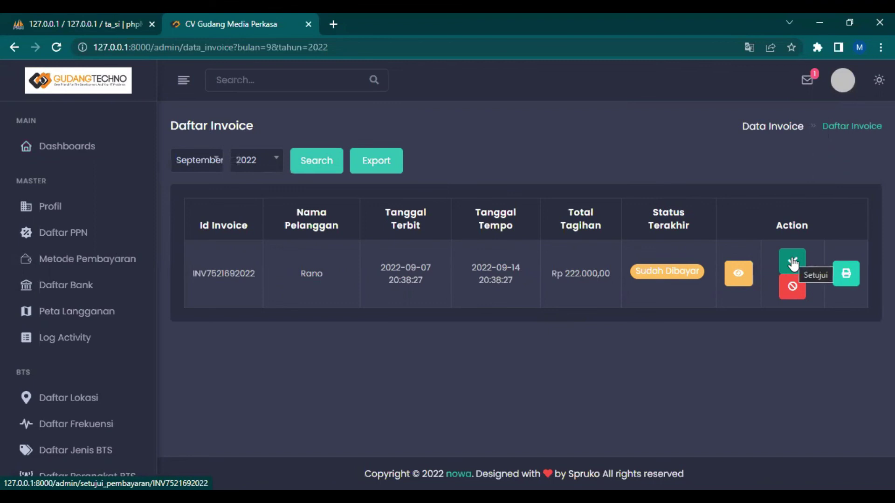
{"action": "left_click", "coordinate": [793, 263]}
{"action": "left_click", "coordinate": [795, 262]}
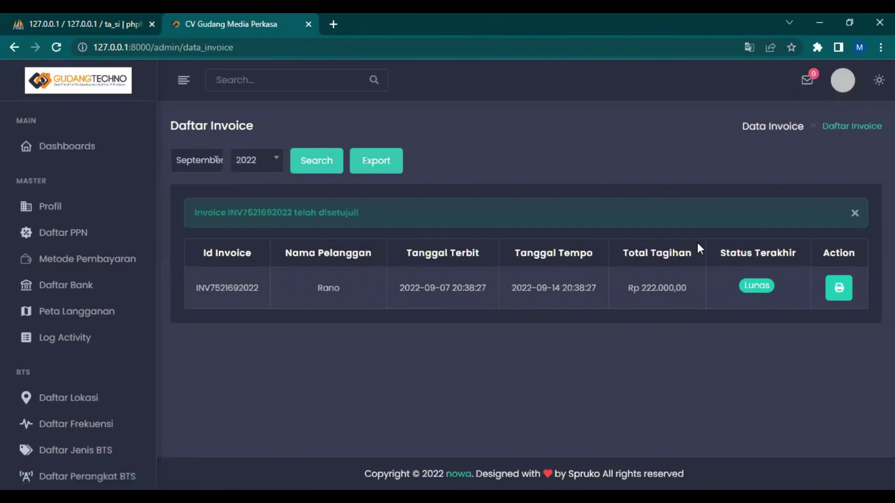
Open Daftar Pelanggan from the sidebar to show the Daftar Pelanggan Aktif list
{"action": "scroll", "coordinate": [66, 369], "scroll_direction": "down", "scroll_amount": 5}
{"action": "left_click", "coordinate": [66, 368]}
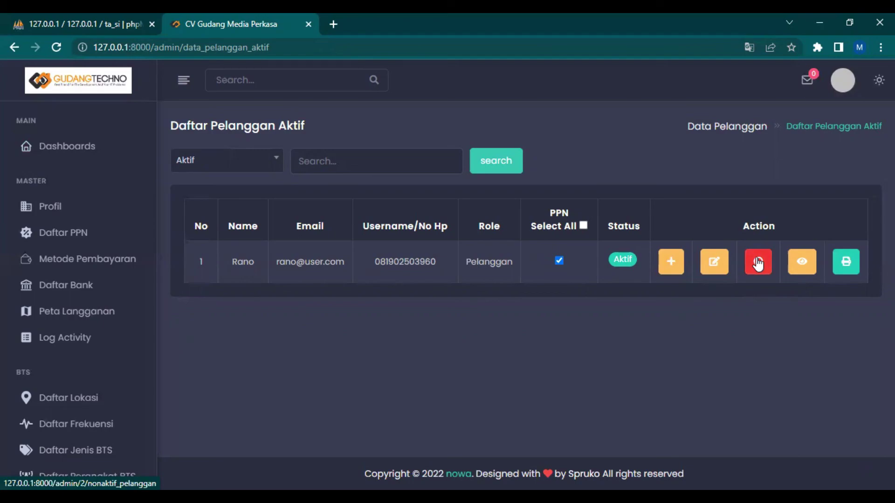
View the customer's subscriptions with the 10 mbps active plan, after briefly trying the edit page
{"action": "left_click", "coordinate": [807, 259]}
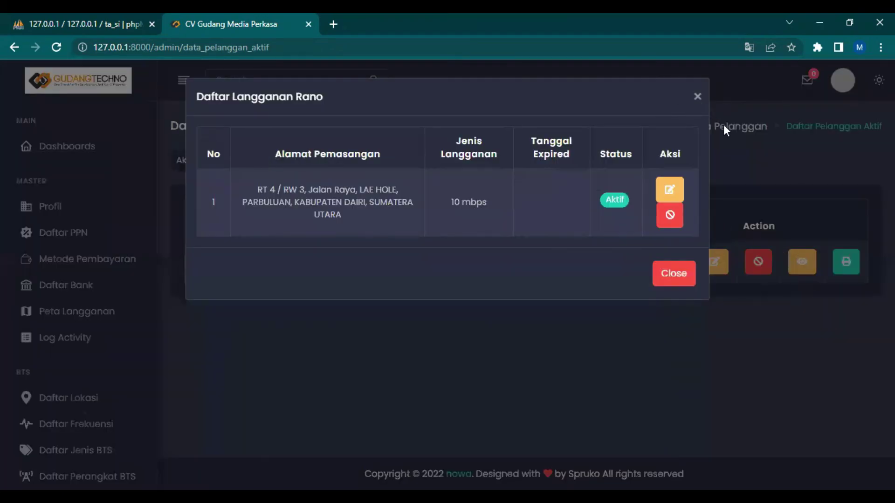
{"action": "left_click", "coordinate": [698, 98]}
{"action": "left_click", "coordinate": [810, 257]}
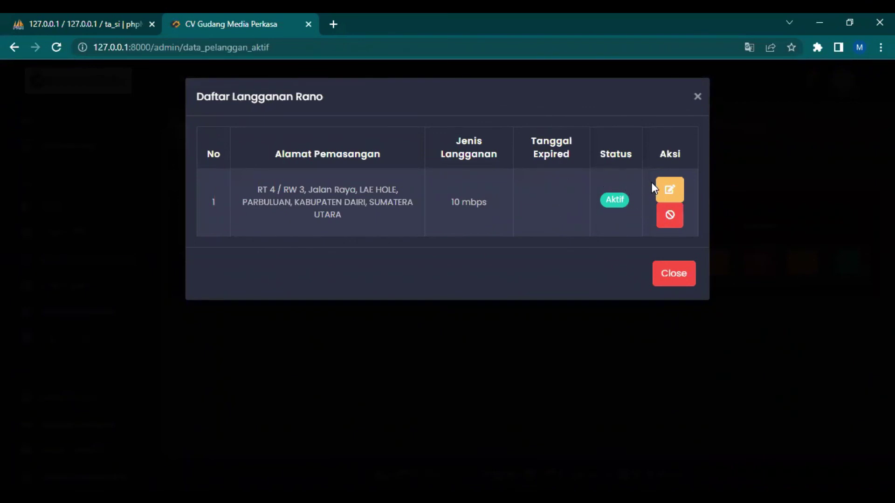
{"action": "left_click", "coordinate": [665, 191]}
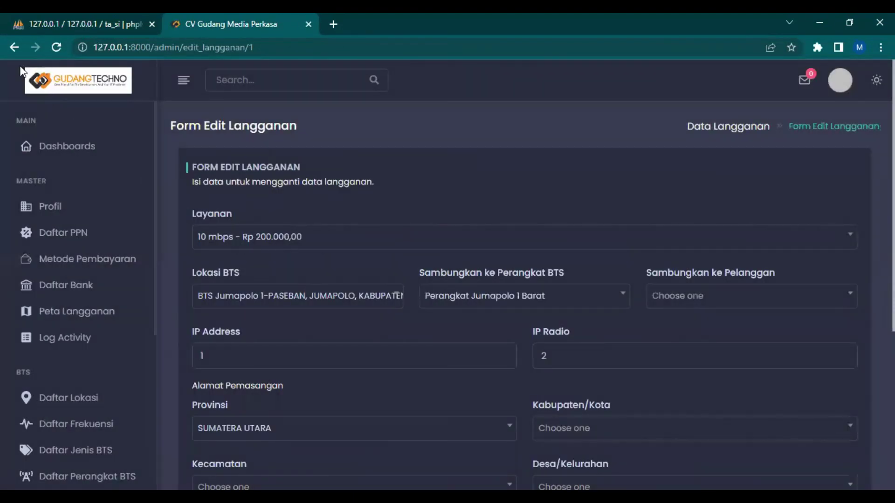
{"action": "left_click", "coordinate": [14, 47]}
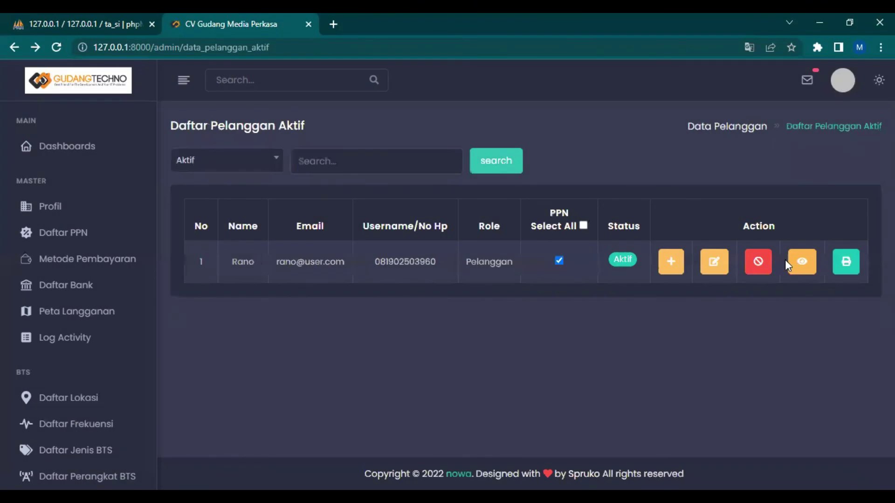
{"action": "left_click", "coordinate": [795, 260]}
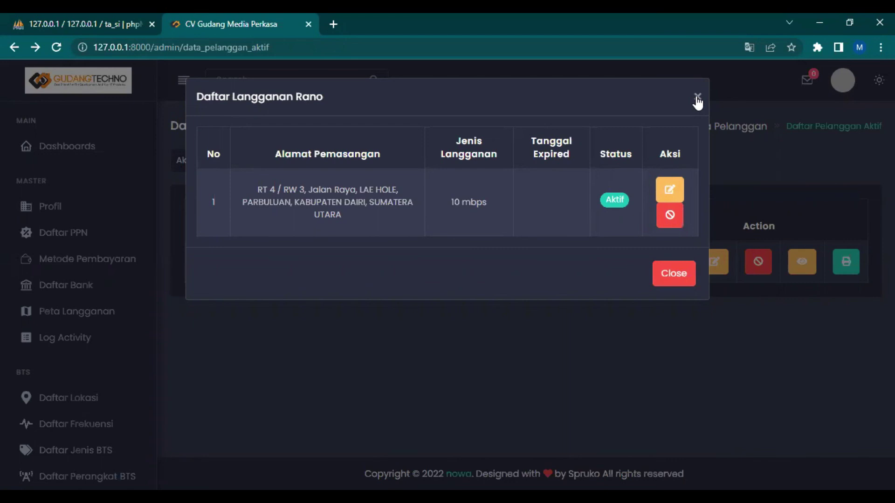
{"action": "left_click", "coordinate": [698, 98]}
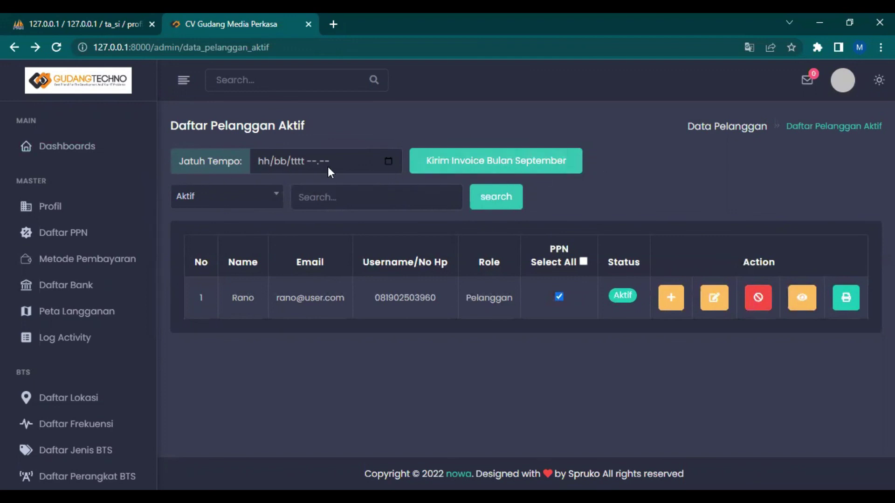
Set Jatuh Tempo to 15 September 2022 and send the September invoices
{"action": "left_click", "coordinate": [388, 164]}
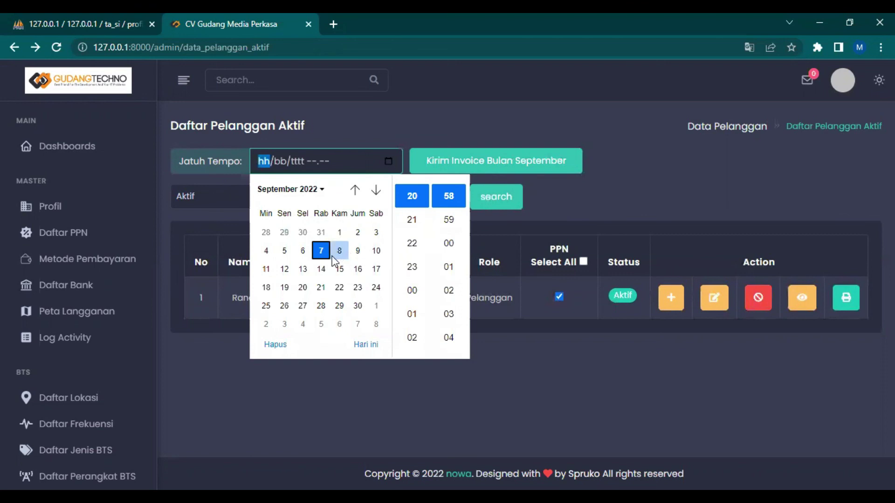
{"action": "left_click", "coordinate": [340, 270]}
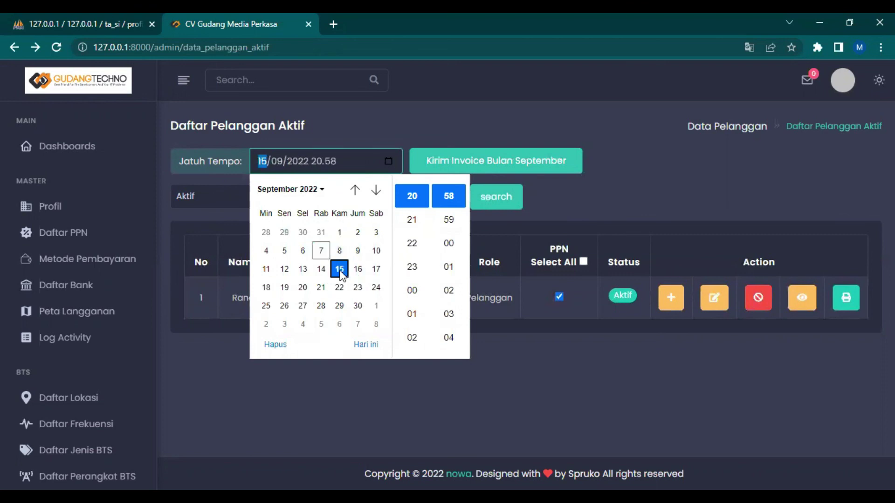
{"action": "left_click", "coordinate": [597, 182]}
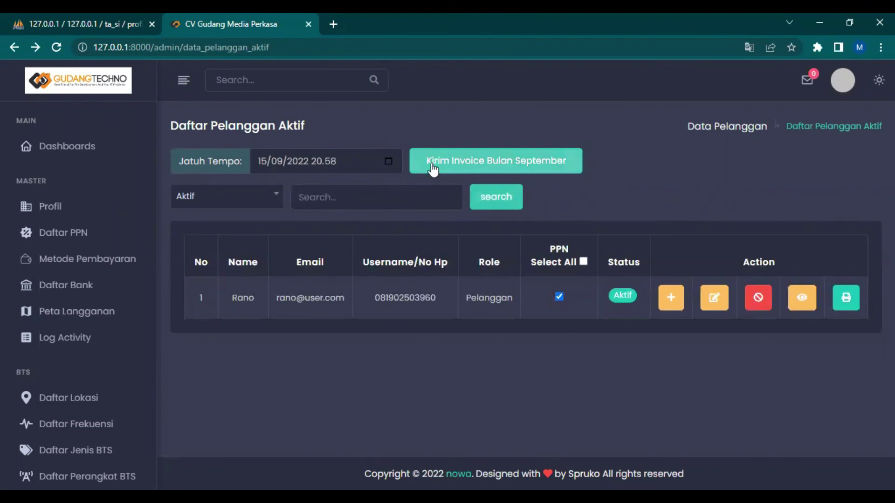
{"action": "left_click", "coordinate": [433, 169]}
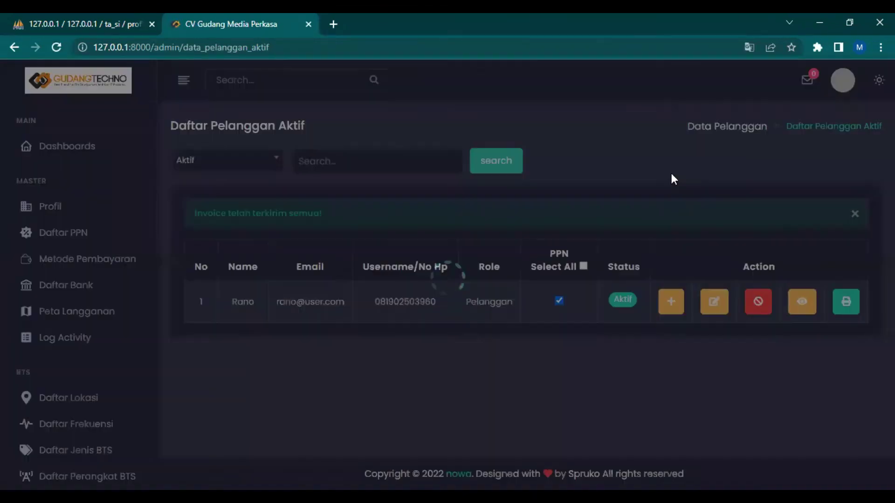
{"action": "scroll", "coordinate": [64, 380], "scroll_direction": "down", "scroll_amount": 5}
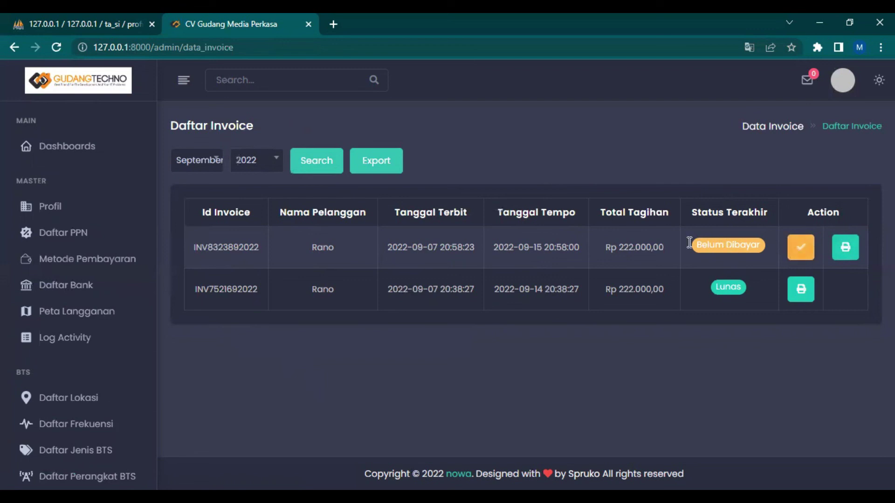
{"action": "left_click", "coordinate": [801, 246]}
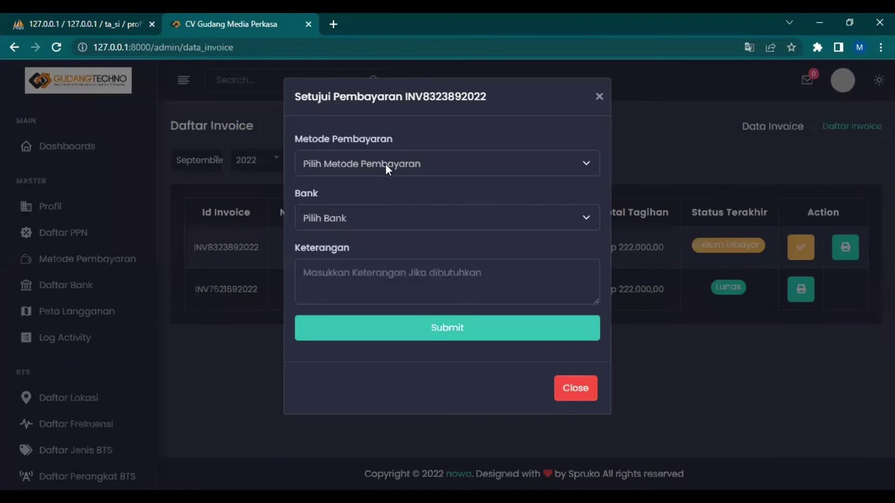
{"action": "left_click", "coordinate": [396, 163]}
{"action": "left_click", "coordinate": [381, 197]}
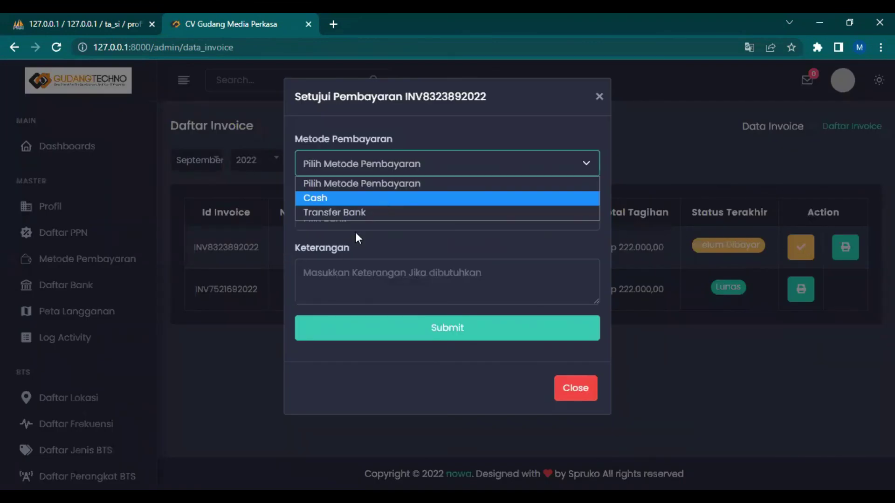
{"action": "left_click", "coordinate": [381, 330]}
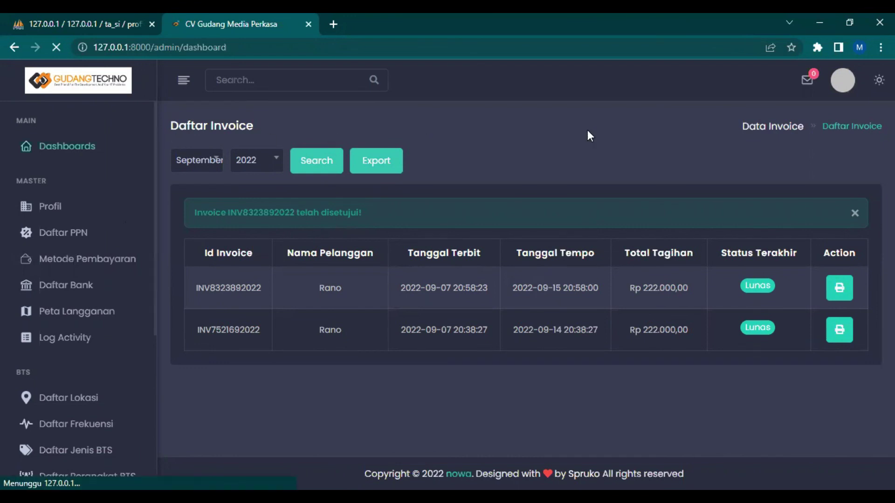
Choose Sign Out from the top-right avatar menu to return to the login page
{"action": "scroll", "coordinate": [542, 222], "scroll_direction": "down", "scroll_amount": 5}
{"action": "scroll", "coordinate": [541, 222], "scroll_direction": "up", "scroll_amount": 5}
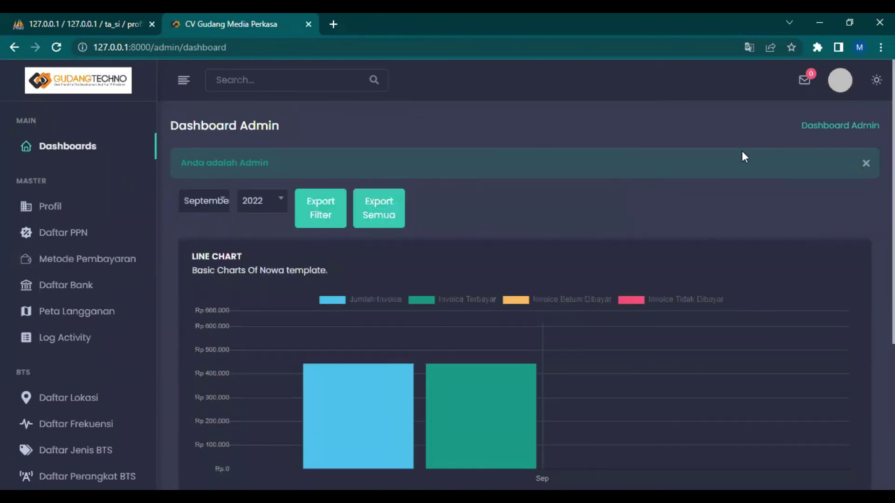
{"action": "left_click", "coordinate": [834, 85]}
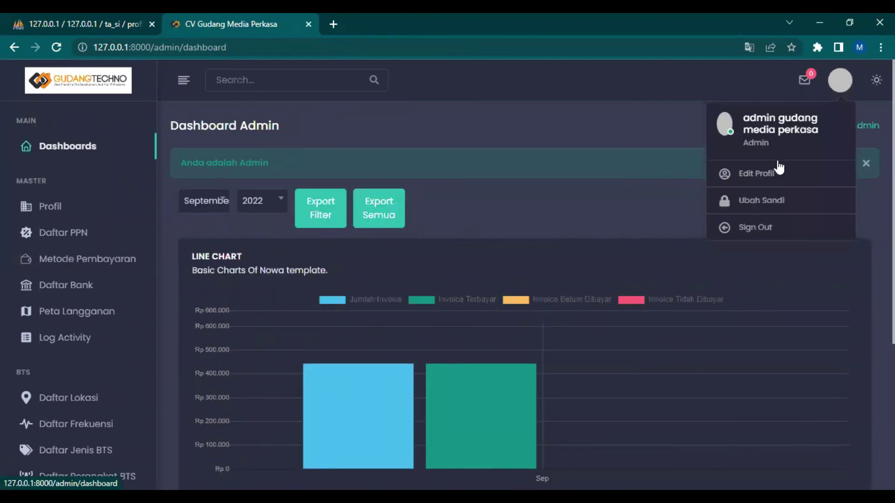
{"action": "left_click", "coordinate": [755, 227]}
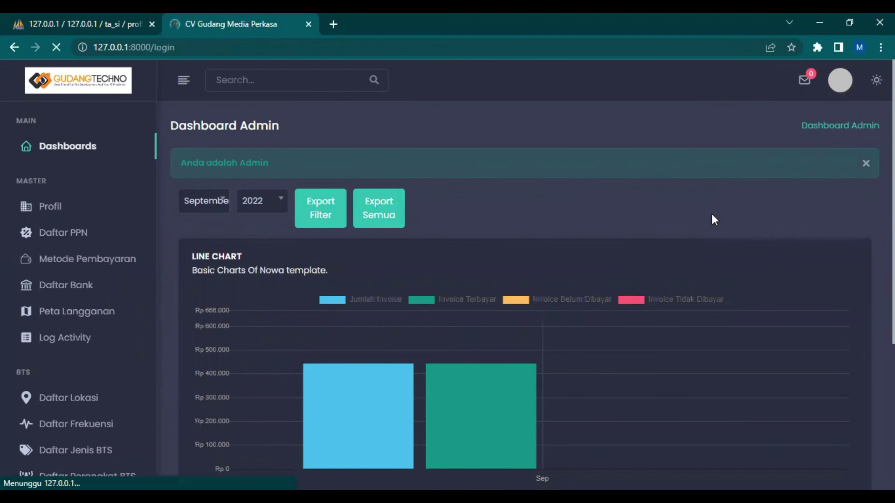